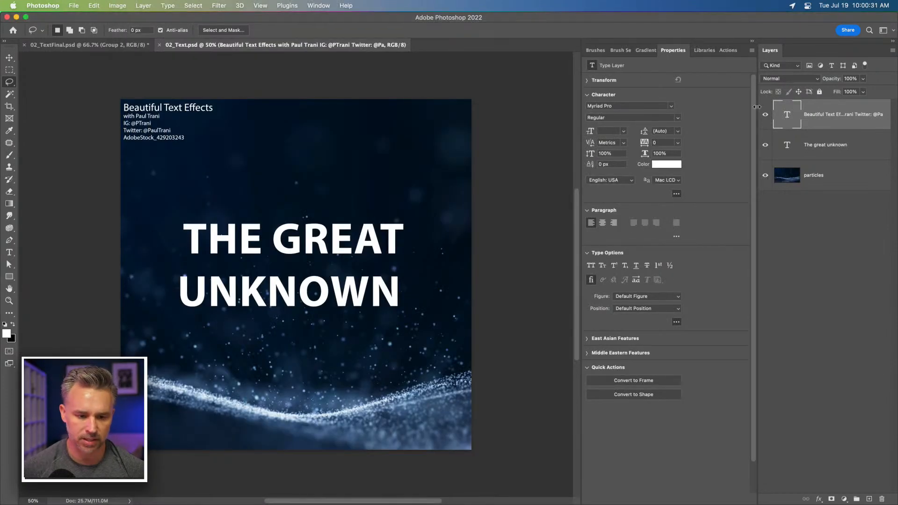
Hide the Beautiful Text Effects credits layer and select the "The great unknown" text layer
key("super+0")
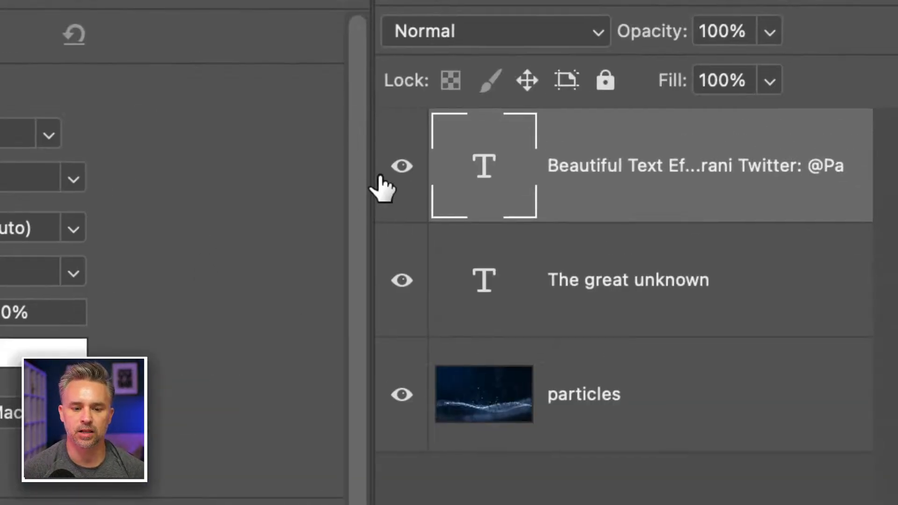
left_click(401, 166)
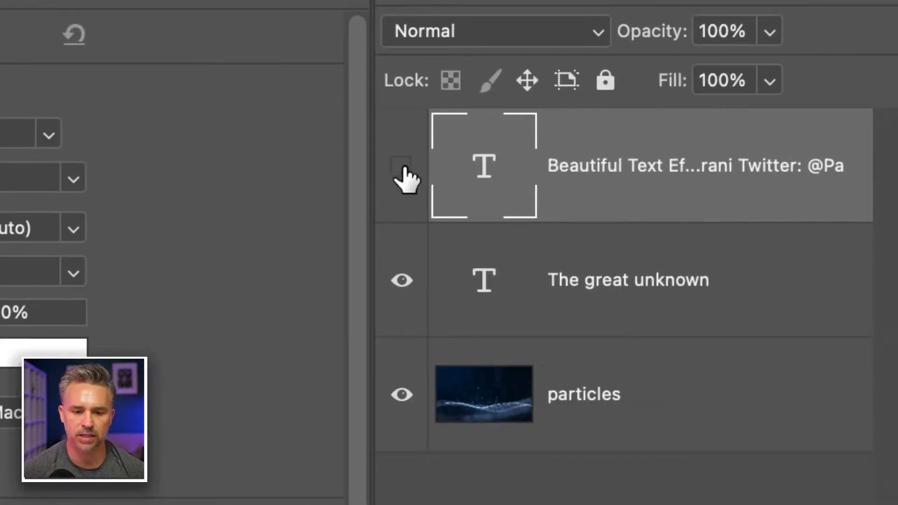
left_click(555, 282)
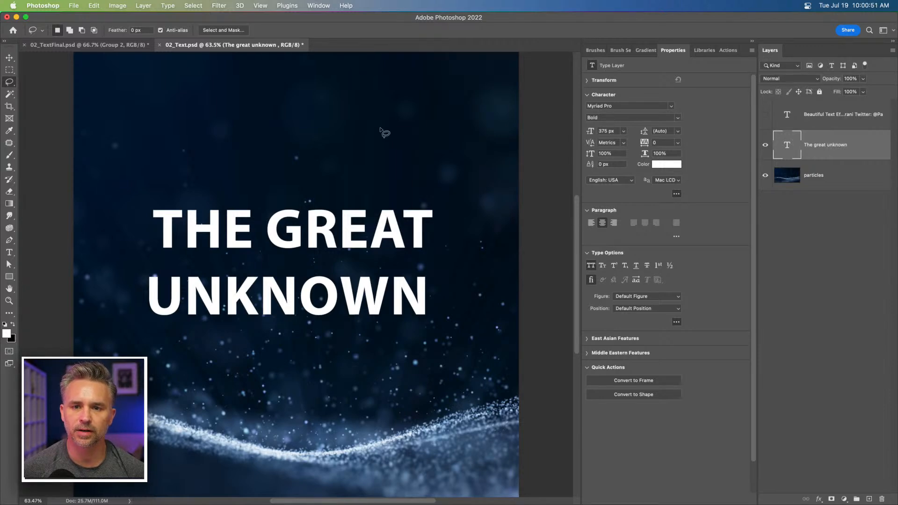
Copy all of the text in the "The great unknown" layer and delete that layer
left_click(9, 57)
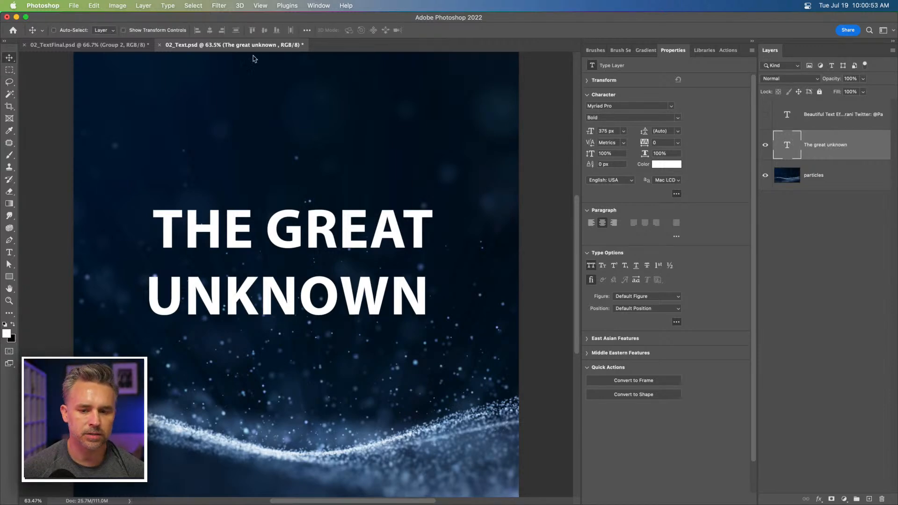
left_click(752, 43)
key("super+1")
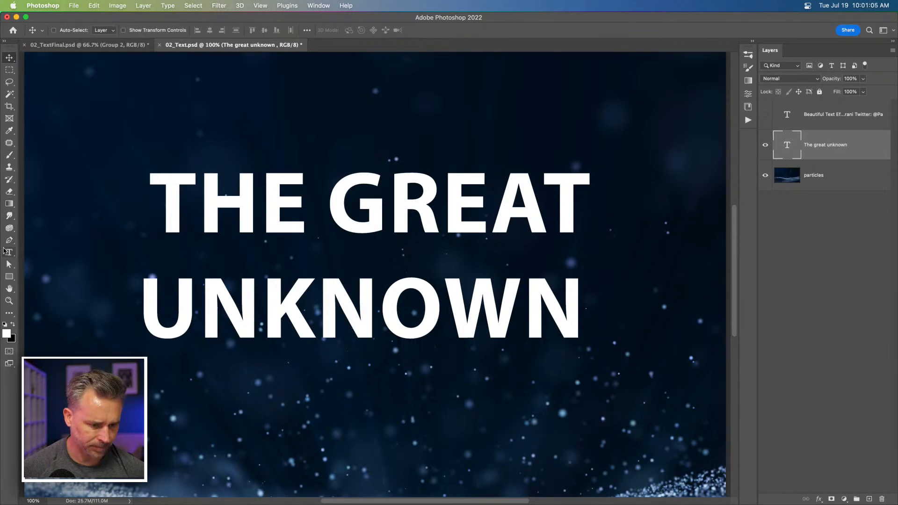
left_click(4, 252)
left_click(424, 195)
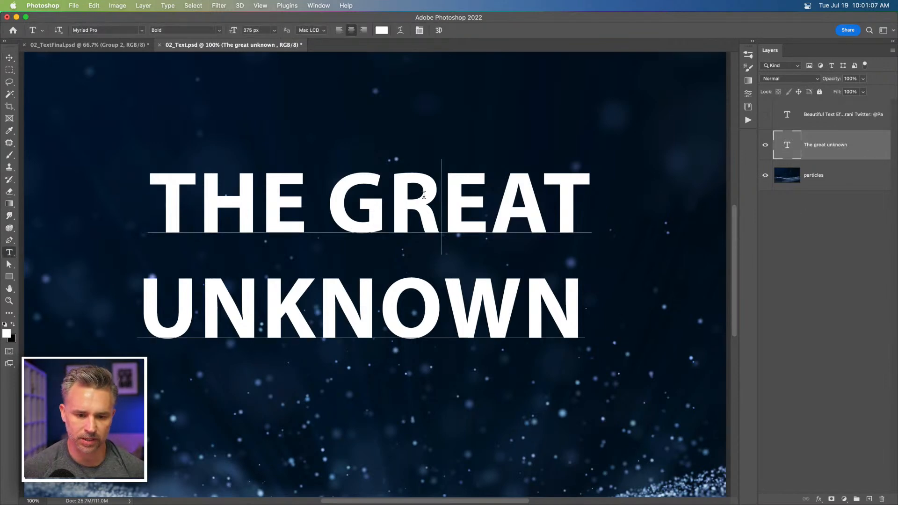
key("super+a")
key("super+c")
left_click(869, 149)
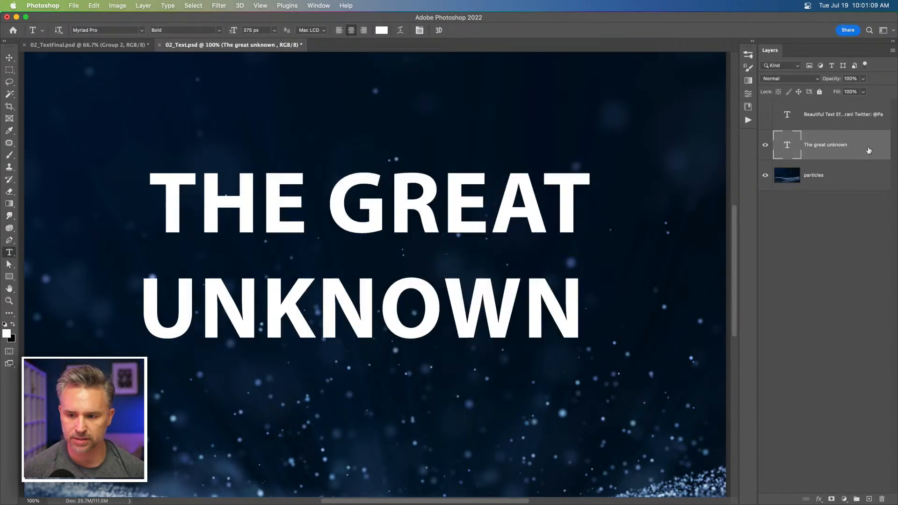
key("BackSpace")
Create a new point-text layer with the Horizontal Type Tool and paste the copied "The great unknown" text into it
left_click(218, 219)
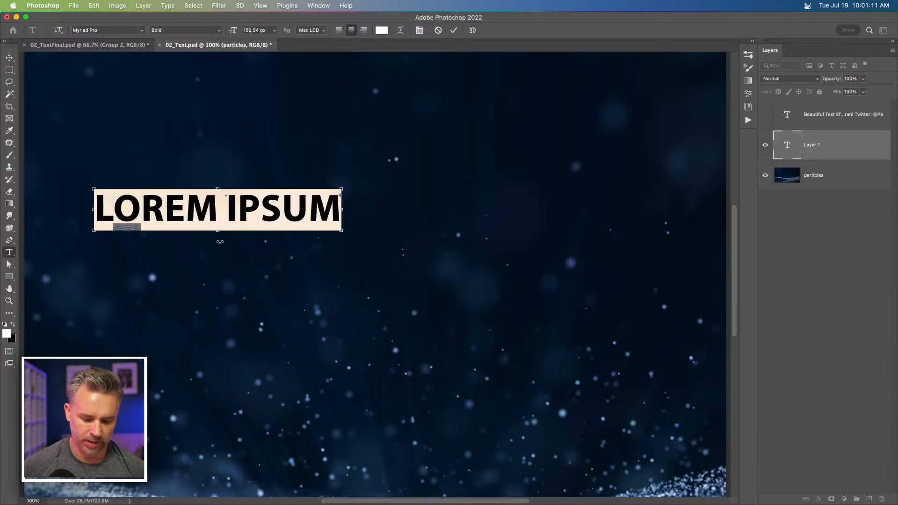
key("super+v")
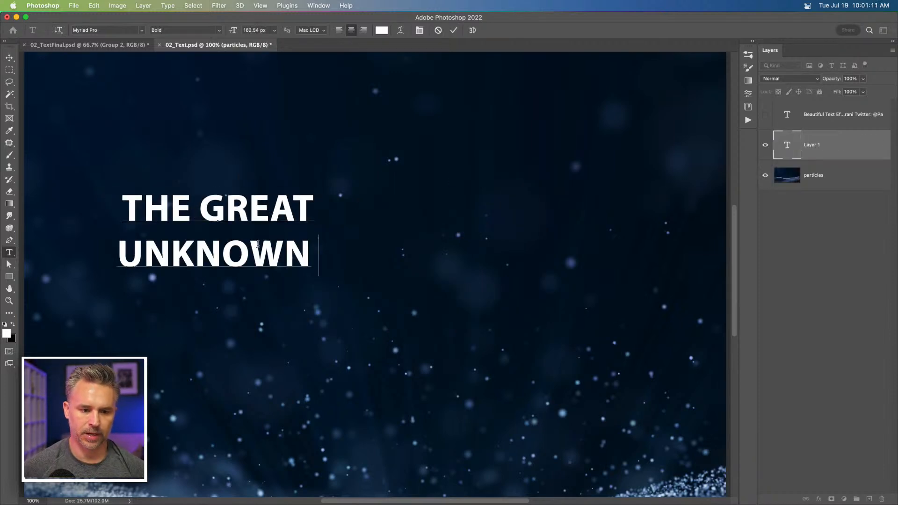
left_click(9, 55)
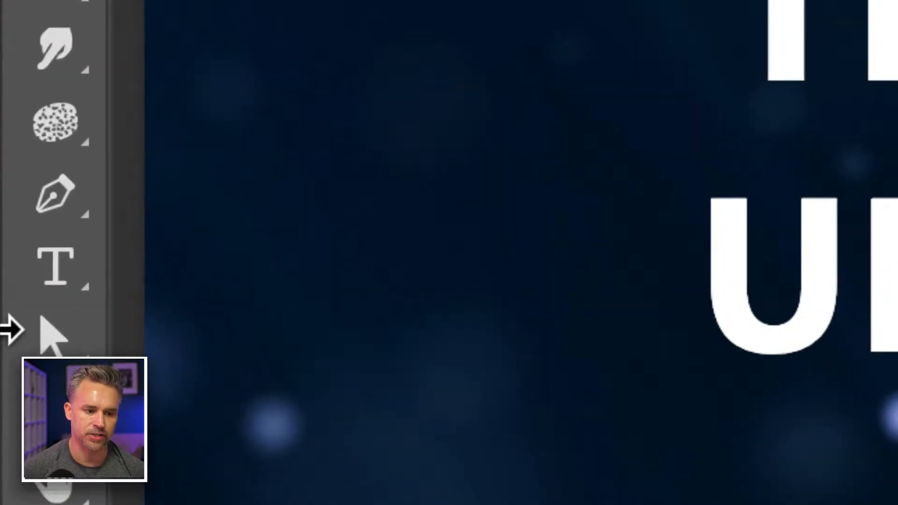
left_click(53, 275)
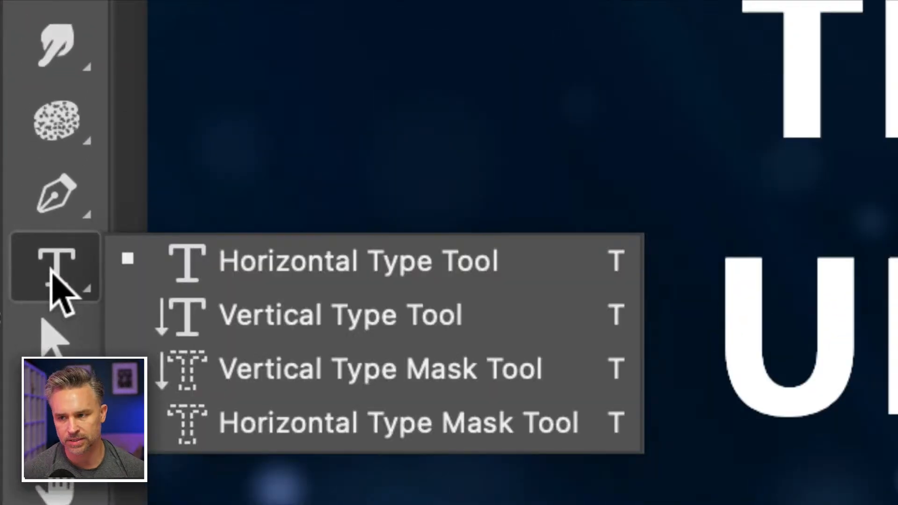
left_click(299, 259)
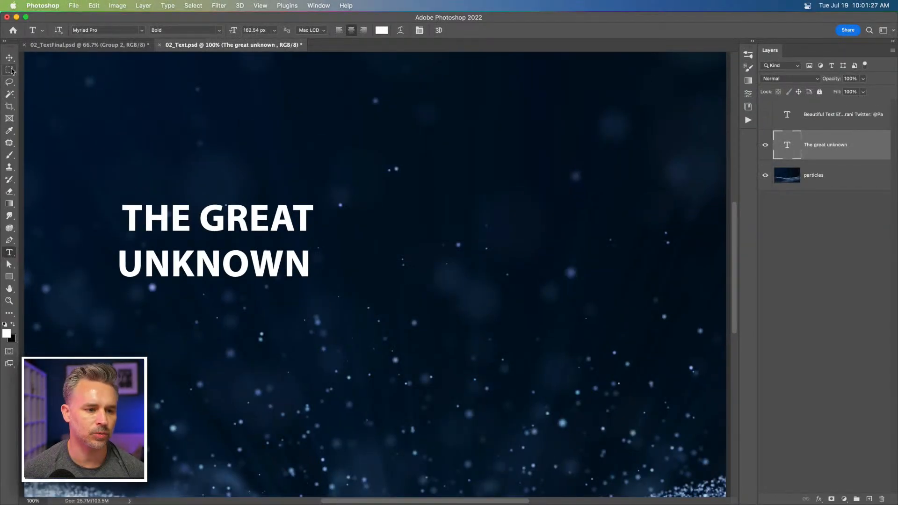
Scale the heading text up to about 473 px and move it to the middle of the canvas
key("v")
key("super+t")
left_click_drag(318, 285, 704, 451)
key("Return")
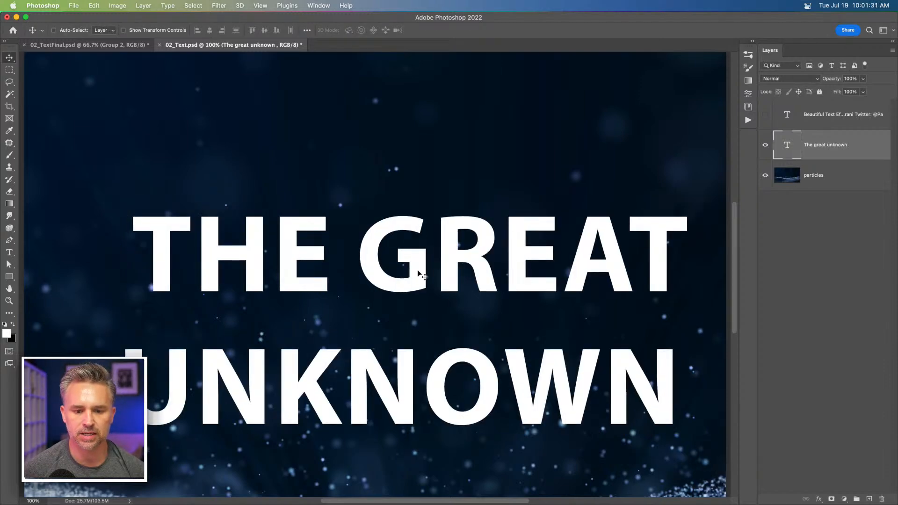
left_click_drag(428, 274, 374, 210)
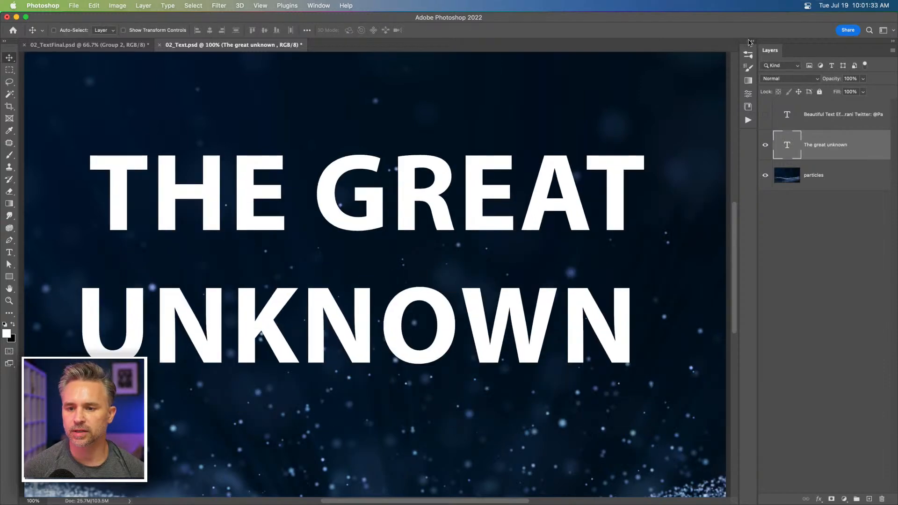
Turn off All Caps for the "The great unknown" heading in its type options
left_click(753, 42)
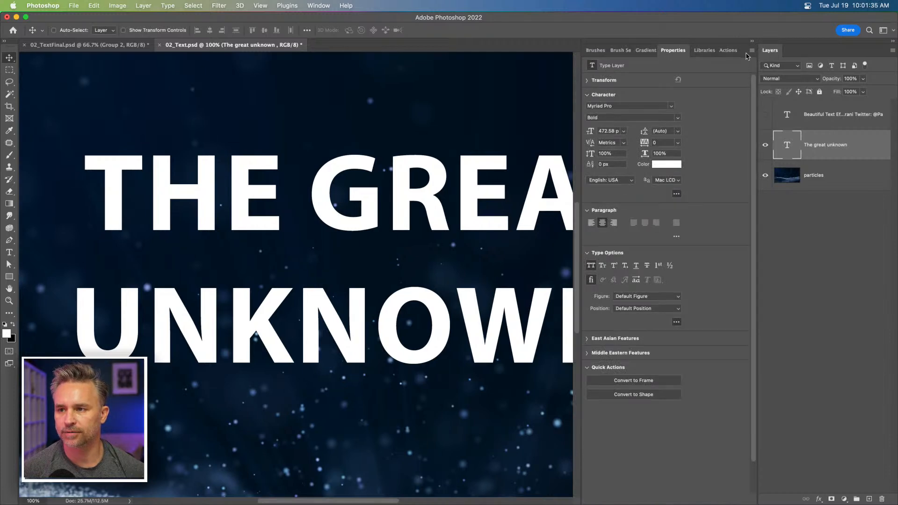
left_click_drag(580, 183, 627, 184)
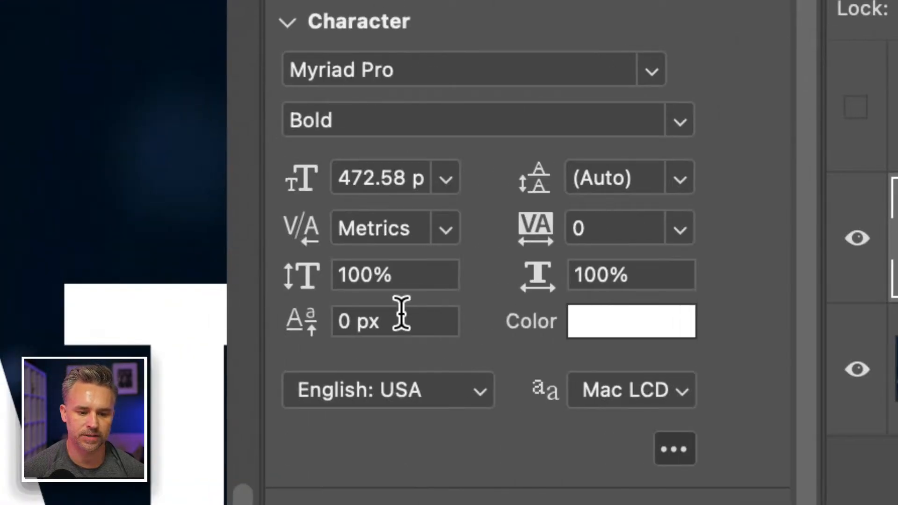
scroll(413, 314, "down", 3)
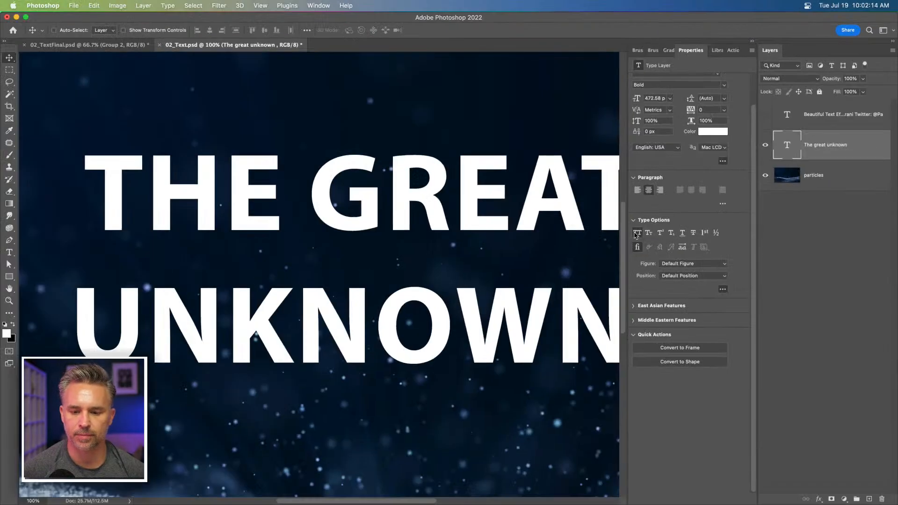
left_click(493, 361)
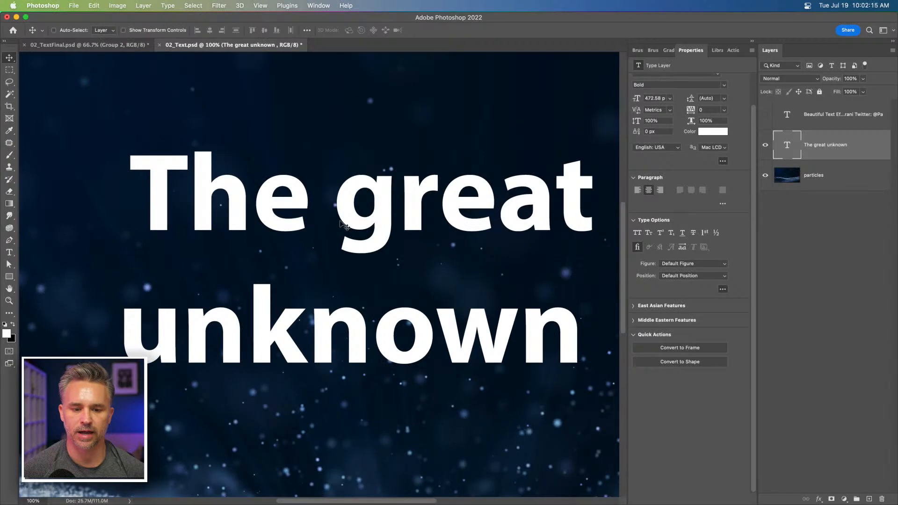
Capitalize the first letters of "great" and "unknown" so the heading reads "The Great Unknown"
left_click(9, 253)
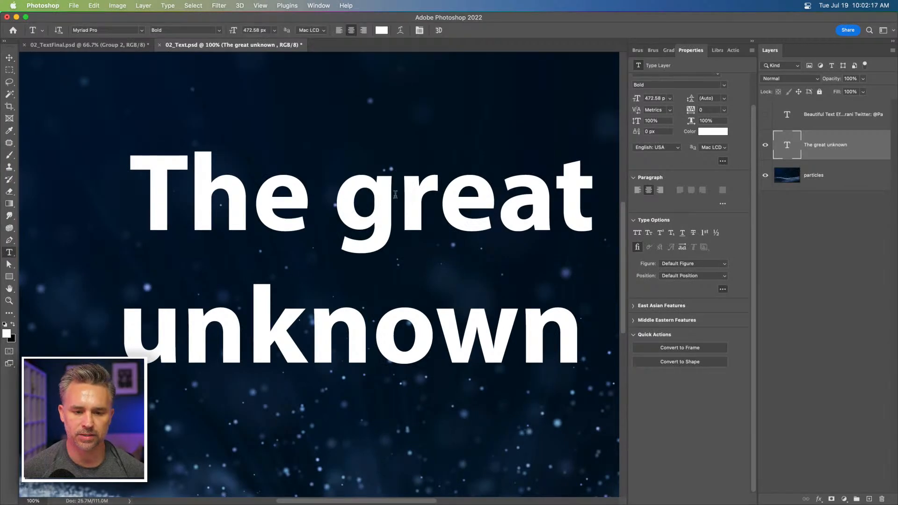
left_click_drag(395, 194, 334, 194)
type("G")
left_click_drag(182, 327, 139, 322)
type("U")
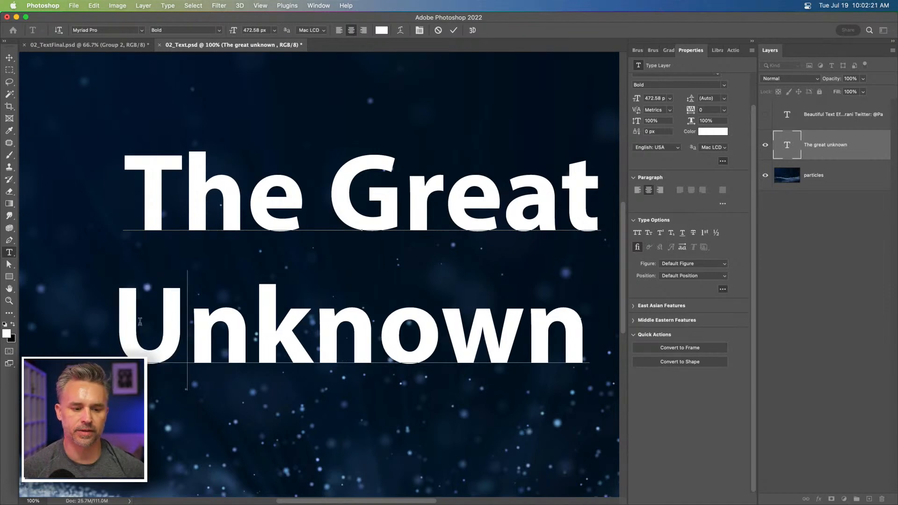
left_click(9, 57)
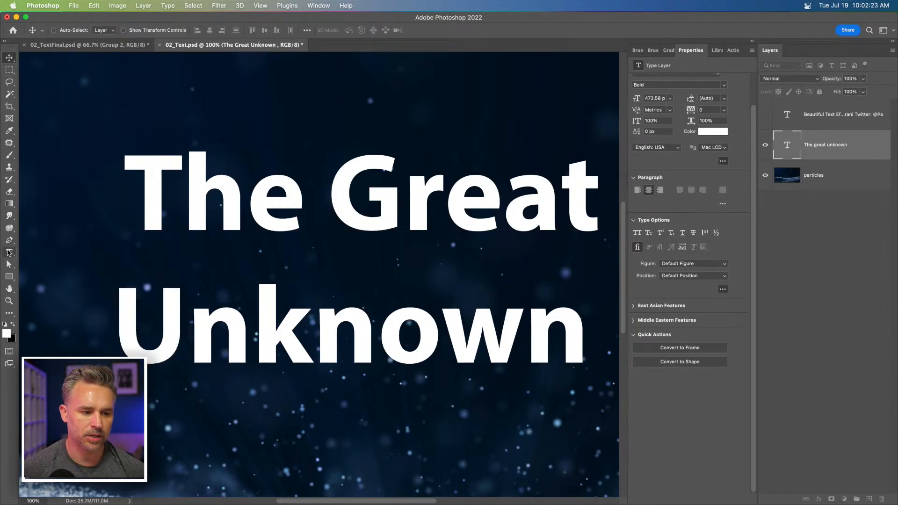
Duplicate the "The Great Unknown" text layer and hide the original
left_click(9, 252)
key("super+j")
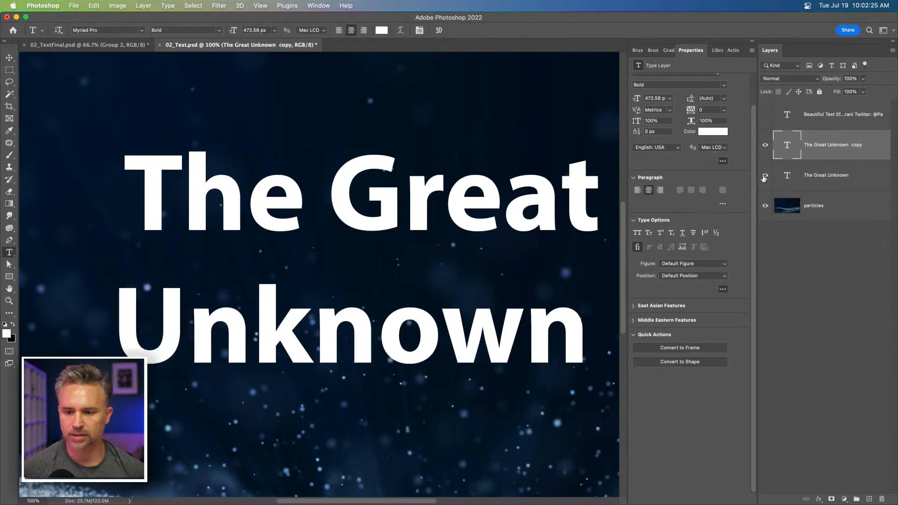
Set the duplicated heading's font to Acumin Variable Concept
left_click(724, 85)
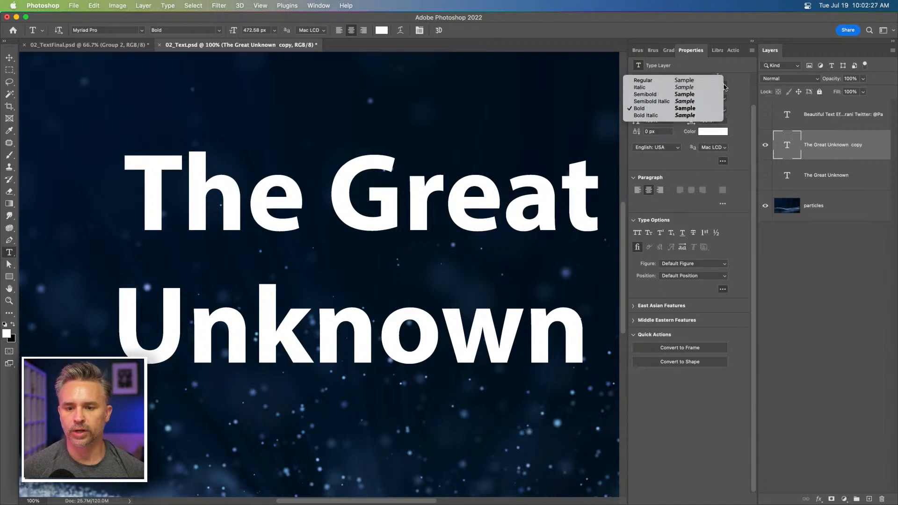
left_click(735, 83)
scroll(758, 82, "up", 2)
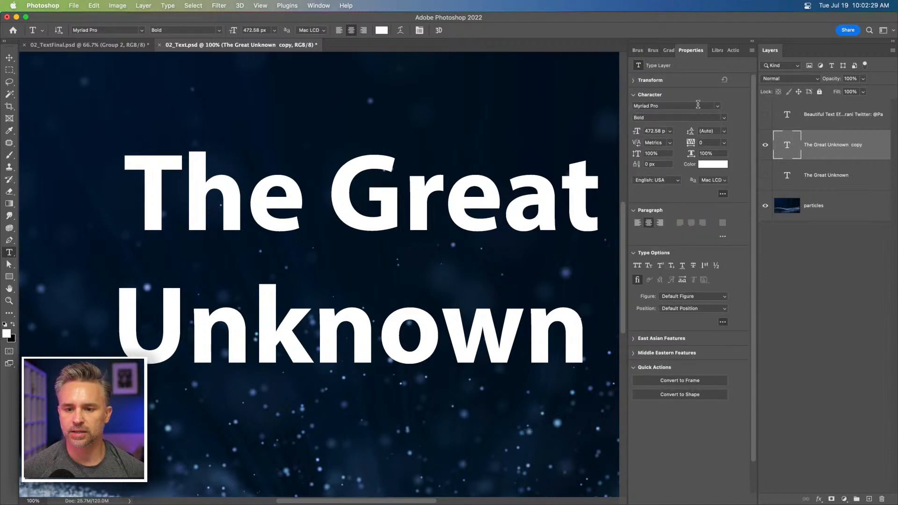
left_click(720, 106)
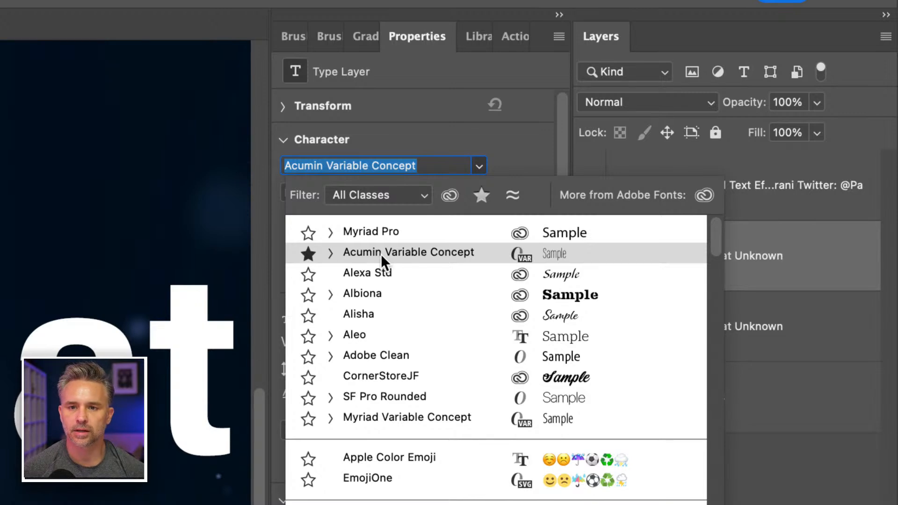
key("Down")
key("Up")
key("Up")
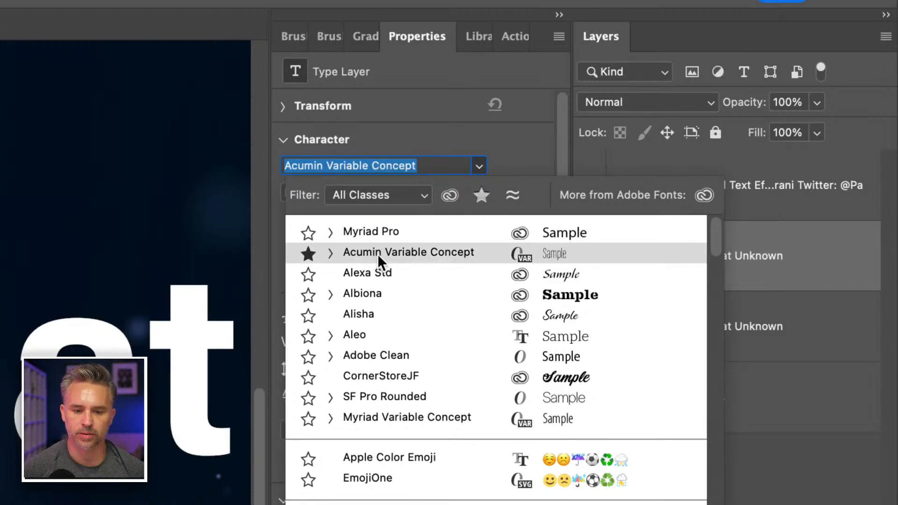
left_click(377, 254)
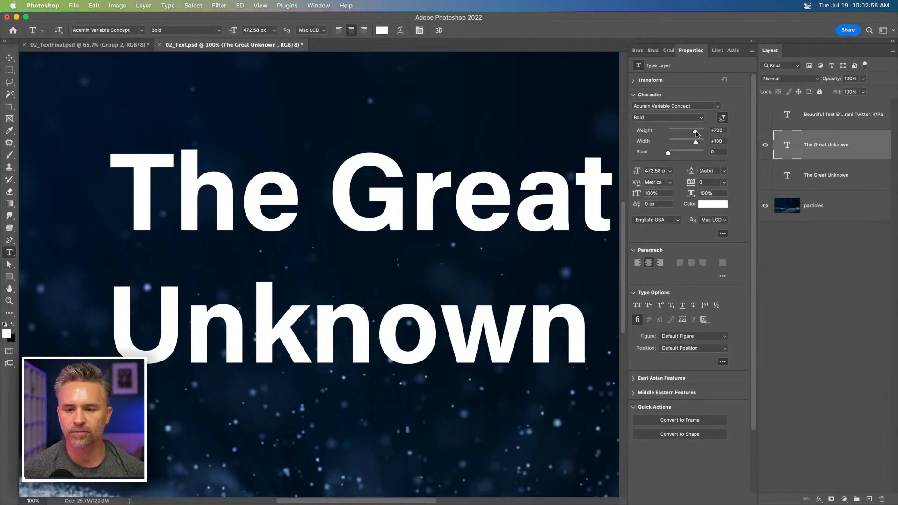
Adjust the variable font of the heading to a weight of about 526 and a width of about 87
left_click_drag(695, 134, 671, 135)
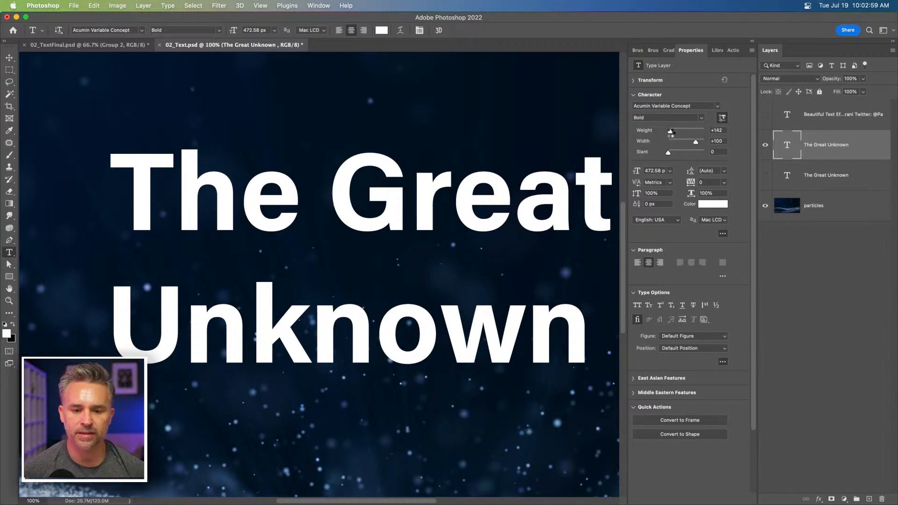
mouse_move(671, 135)
left_mouse_down()
mouse_move(688, 135)
mouse_move(662, 145)
left_mouse_up()
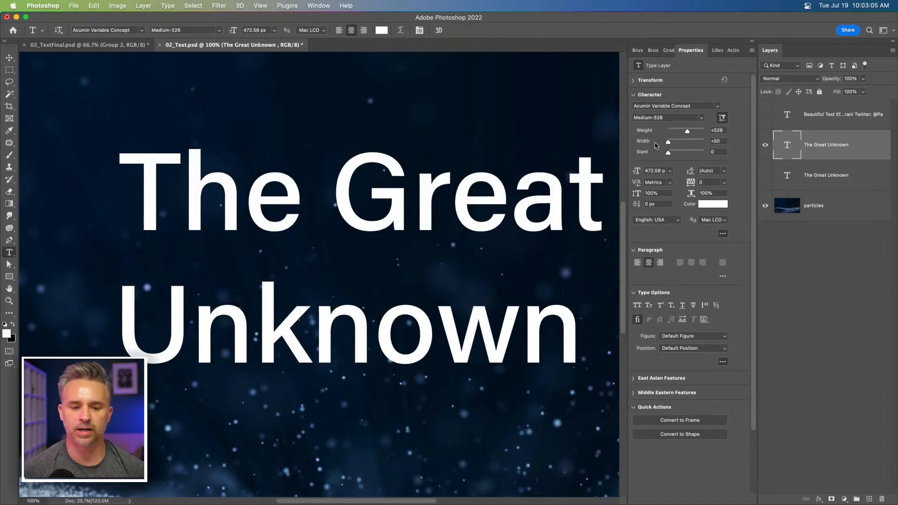
left_click_drag(680, 145, 690, 143)
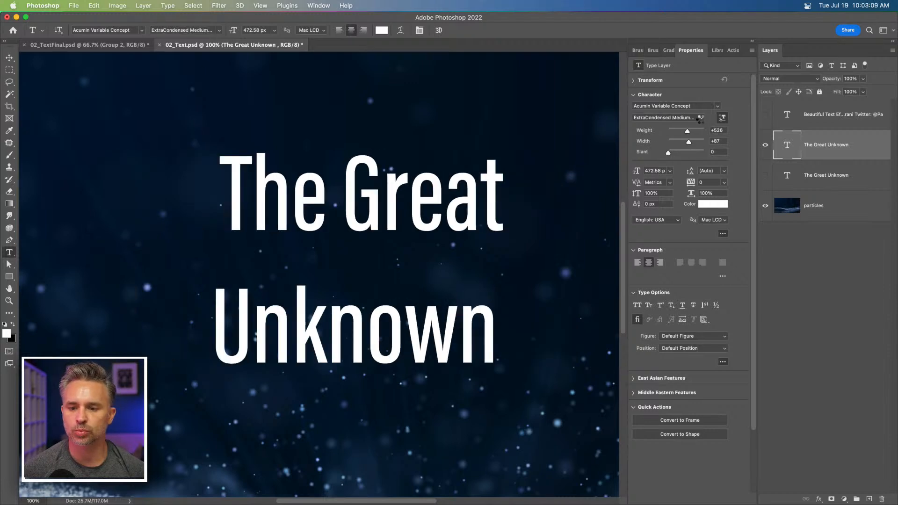
left_click(700, 118)
scroll(701, 122, "up", 10)
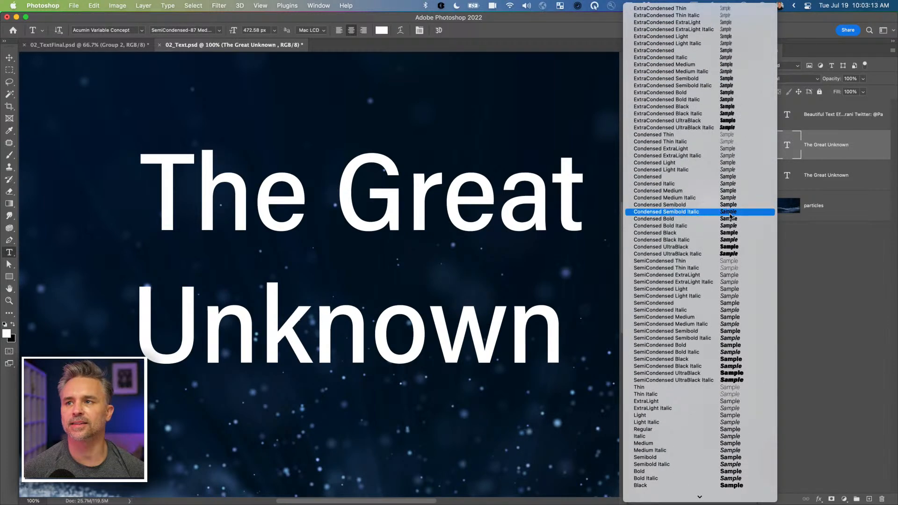
scroll(701, 205, "down", 1)
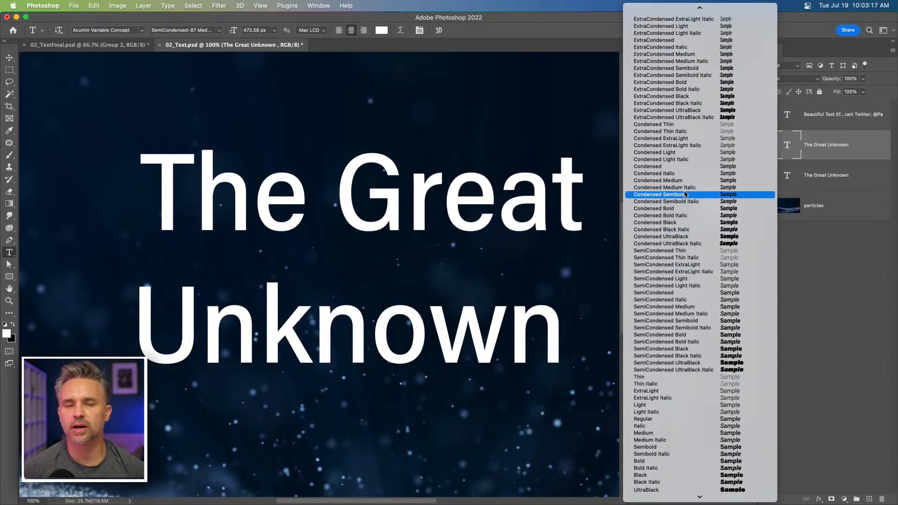
left_click(803, 241)
Increase the heading's variable font weight to about 765
left_click_drag(691, 135, 698, 133)
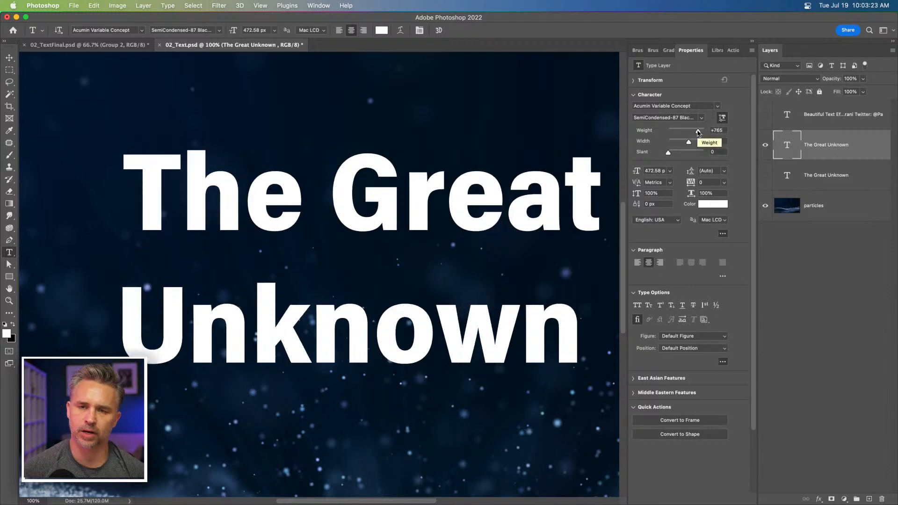
scroll(697, 133, "down", 1)
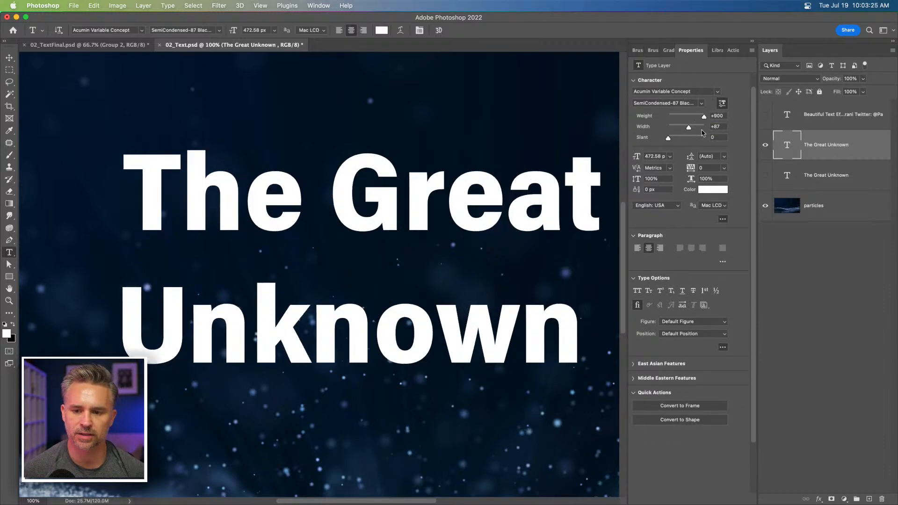
scroll(690, 124, "up", 1)
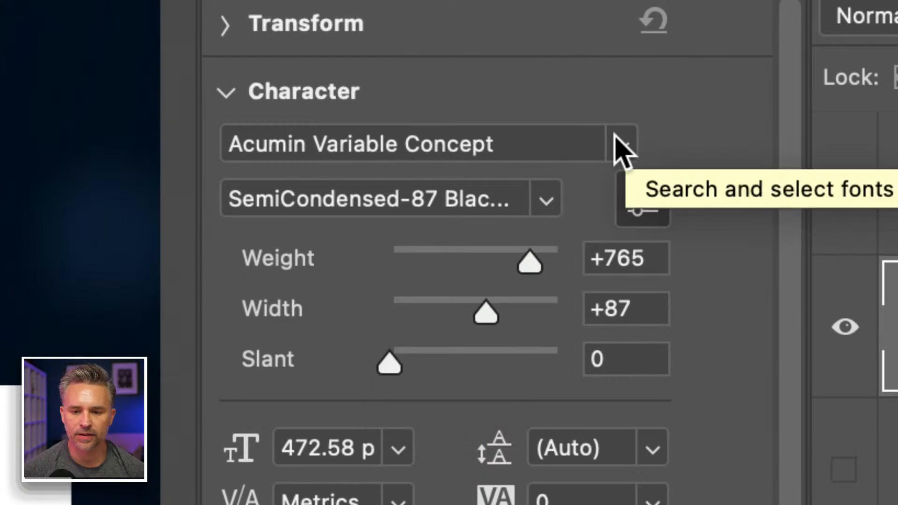
Filter the font list to the Script class and set the heading's font to Alisha
scroll(622, 152, "down", 5)
scroll(622, 152, "up", 5)
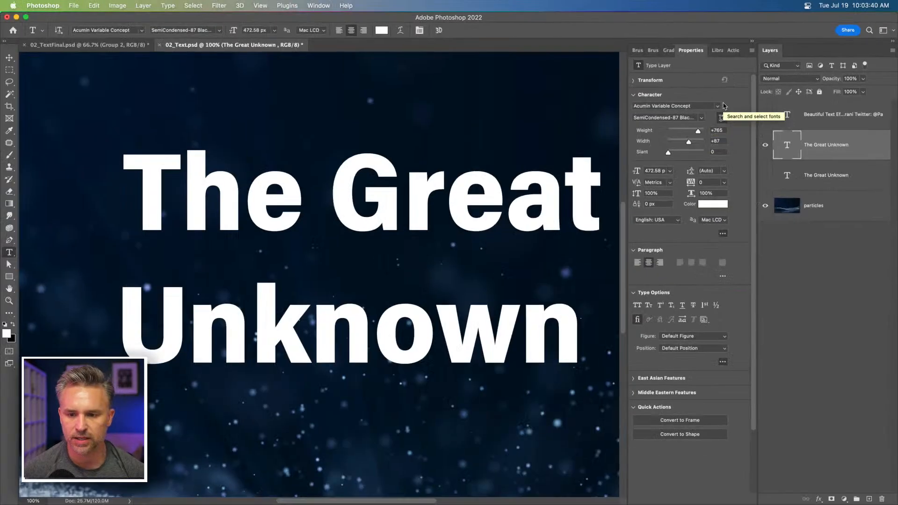
left_click(723, 106)
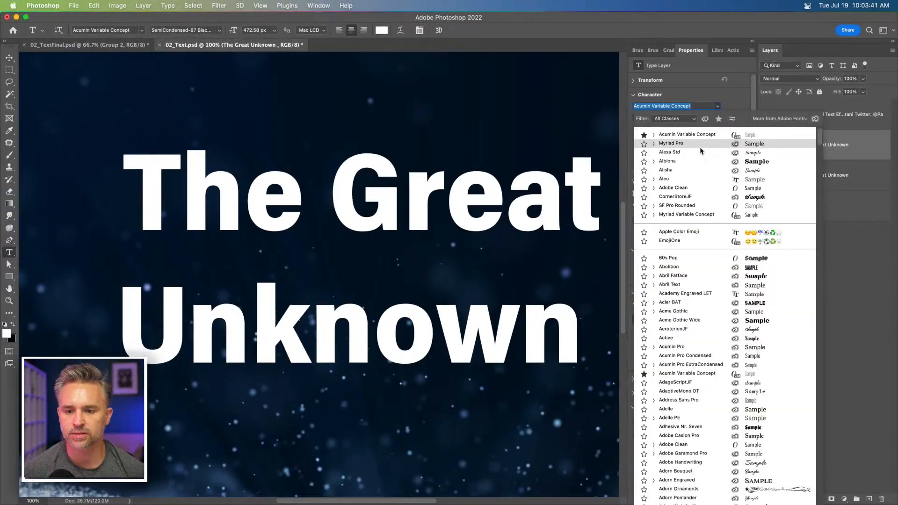
left_click(667, 120)
left_click(664, 160)
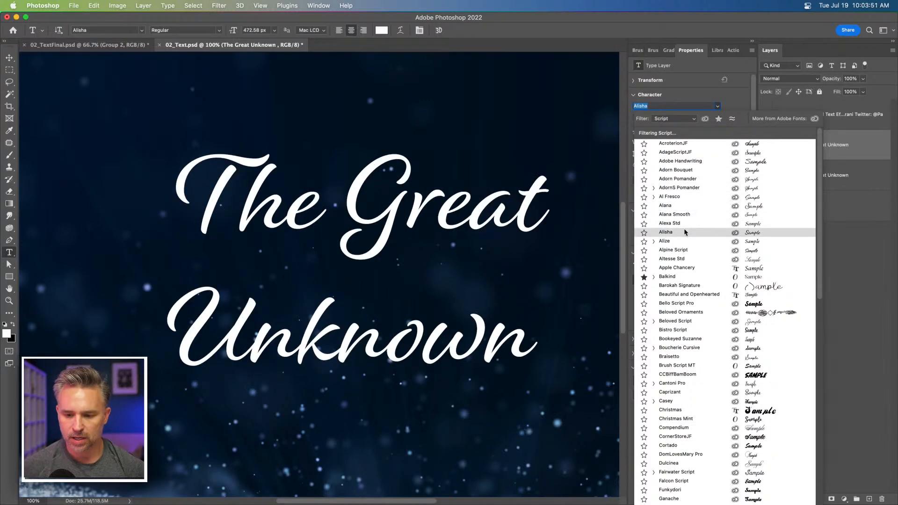
left_click(685, 231)
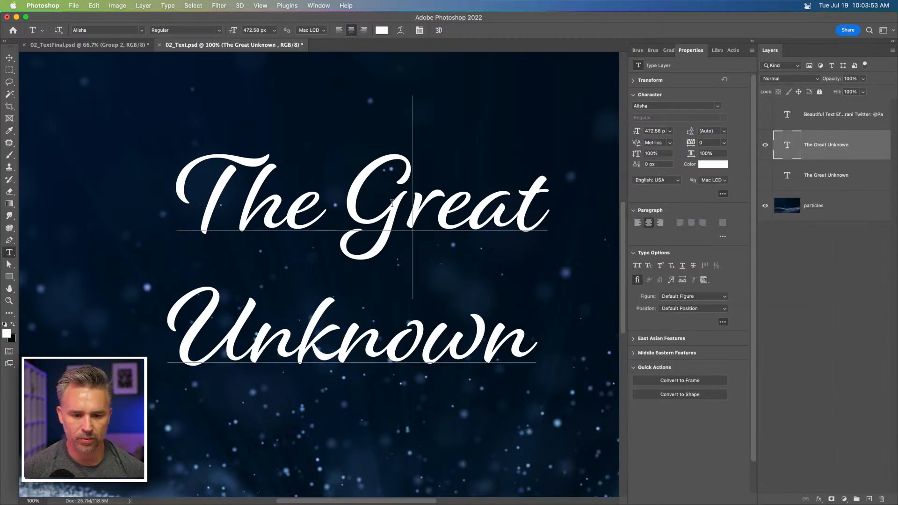
Select the whole heading text, preview other script fonts on it, and set its font to Dulcinea
left_click_drag(400, 205, 351, 201)
left_click(454, 207)
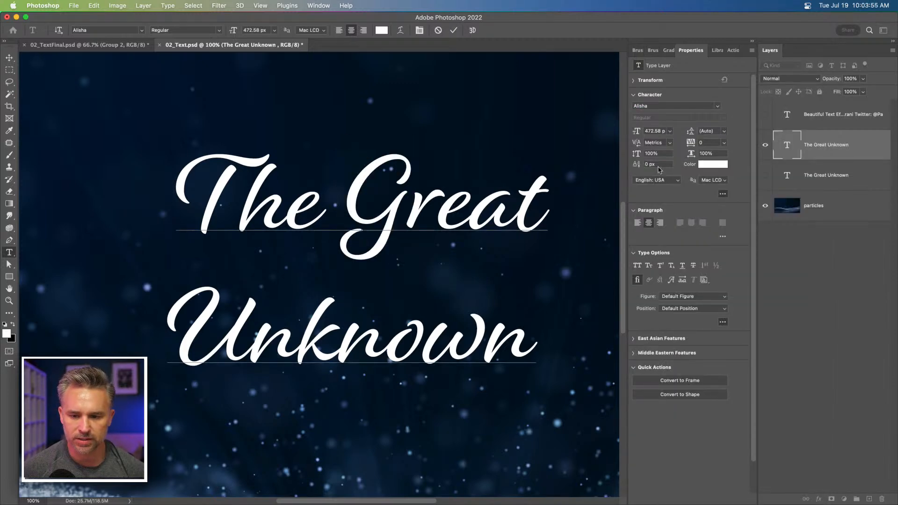
key("super+a")
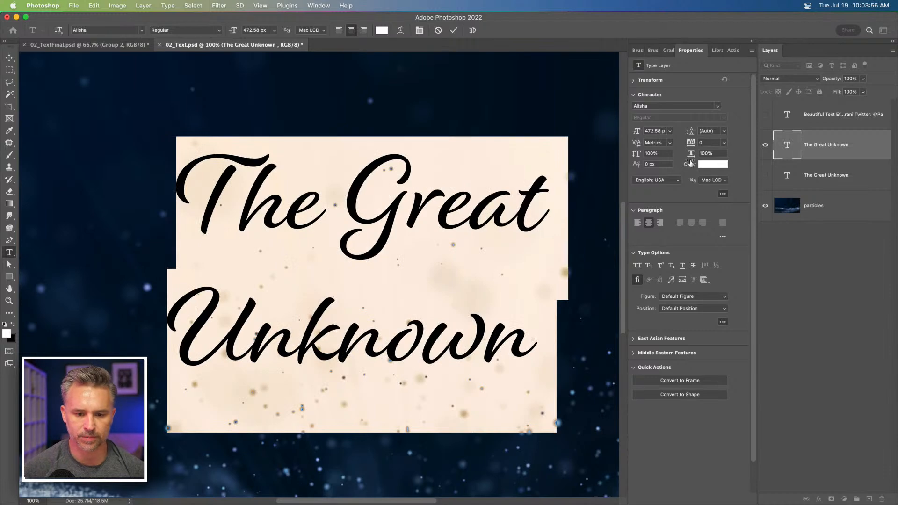
left_click(723, 107)
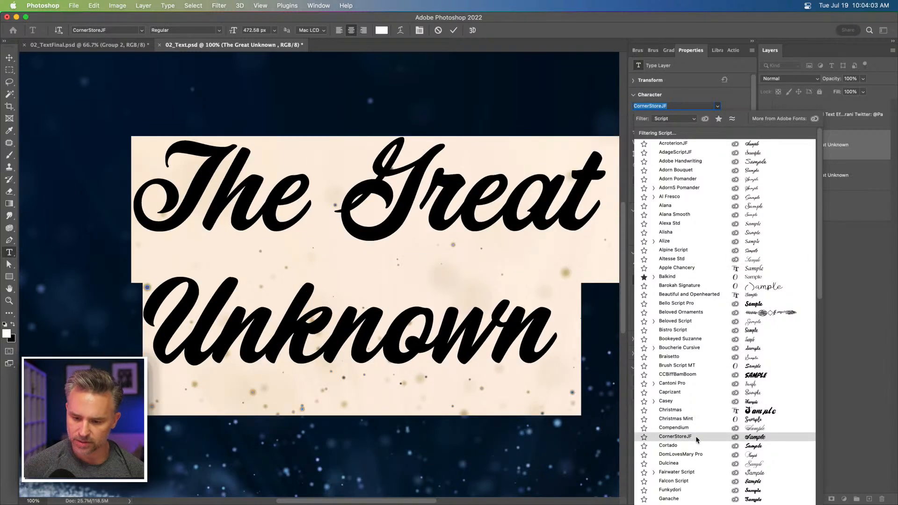
key("Down")
key("Down")
key("Down")
key("Down")
key("Down")
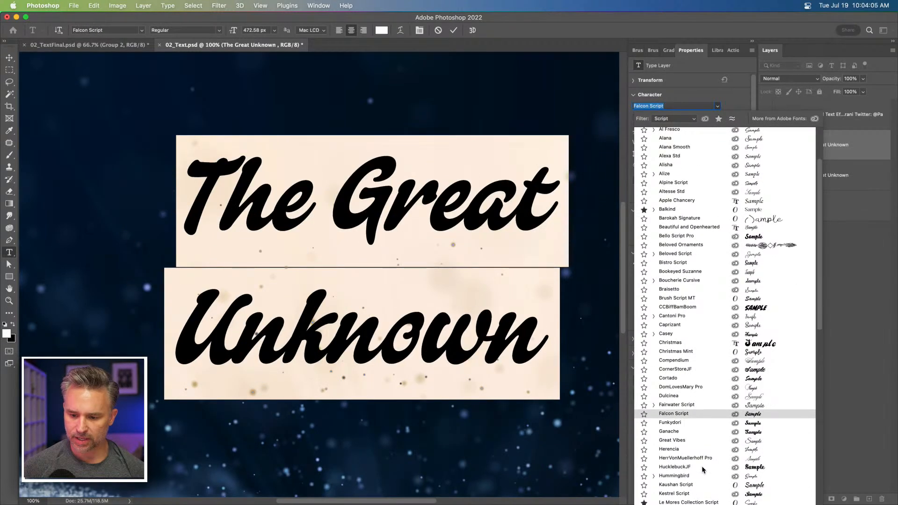
left_click(689, 397)
Replace the G of "Great" with Dulcinea's ornate alternate glyph with double swashes
left_click(519, 213)
left_click_drag(427, 201, 393, 199)
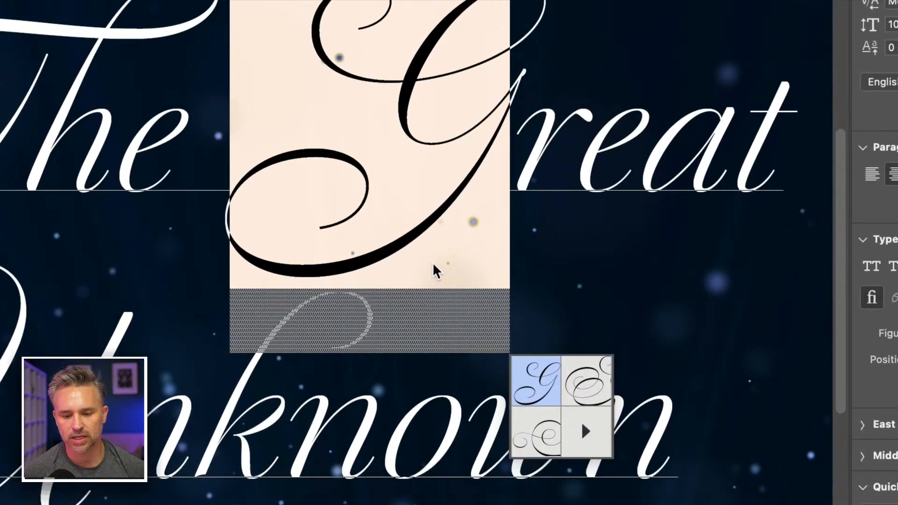
left_click(581, 377)
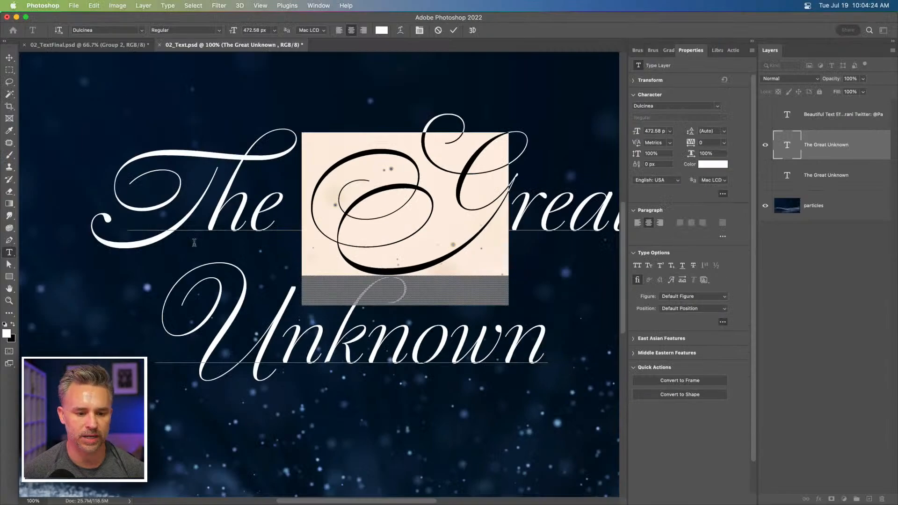
Replace the U of "Unknown" with the alternate glyph that has a looping swash beneath it
left_click(28, 438)
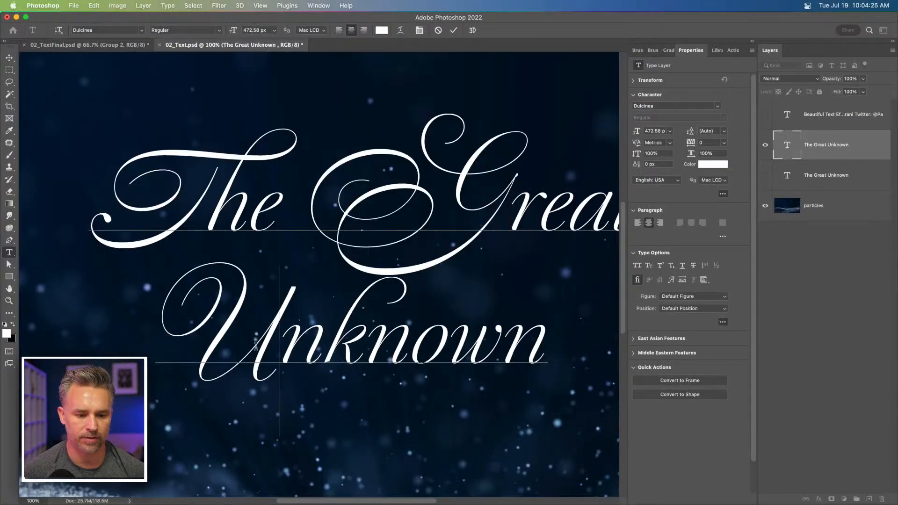
key("shift+Left")
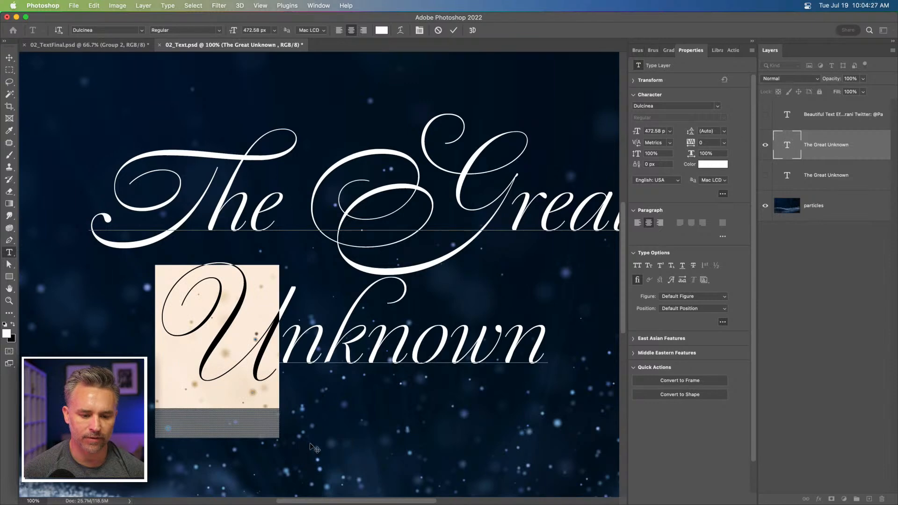
left_click(312, 450)
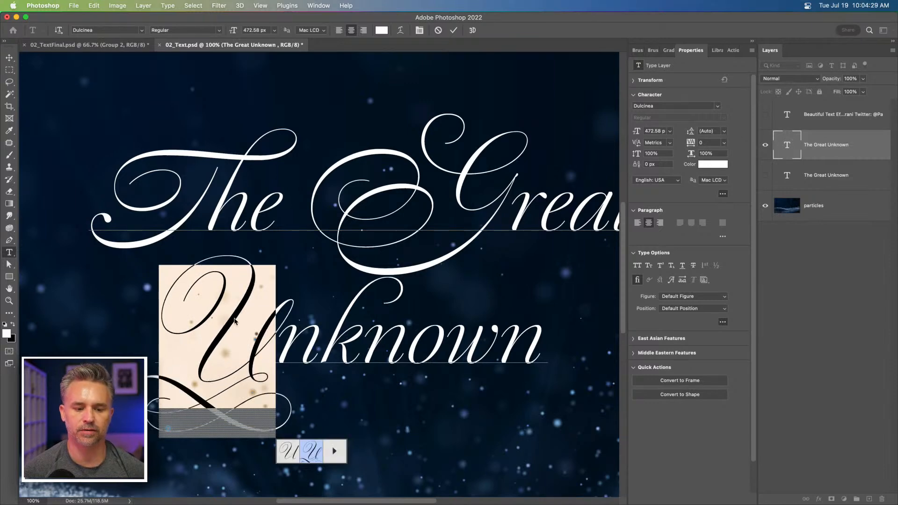
Check the final n and the w of "Unknown" for alternate glyphs, and finish editing the text
left_click(462, 339)
left_click_drag(501, 341, 536, 344)
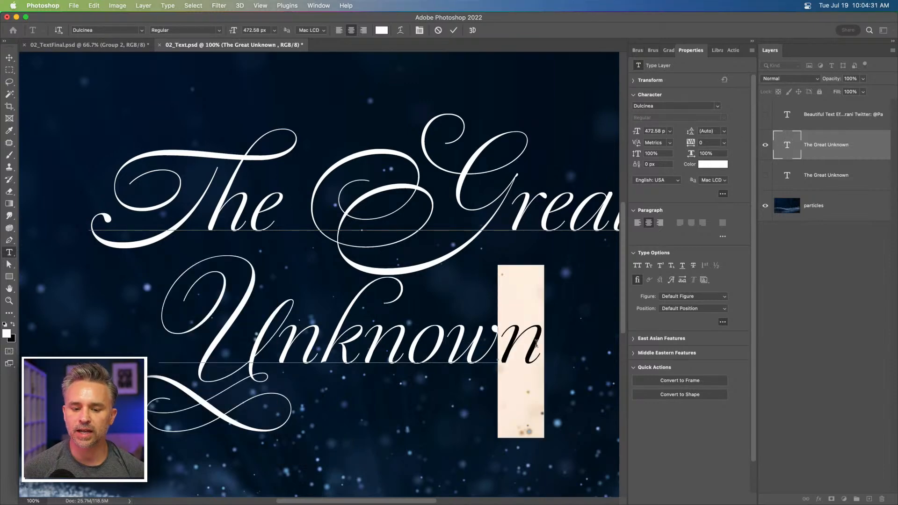
left_click_drag(448, 333, 486, 343)
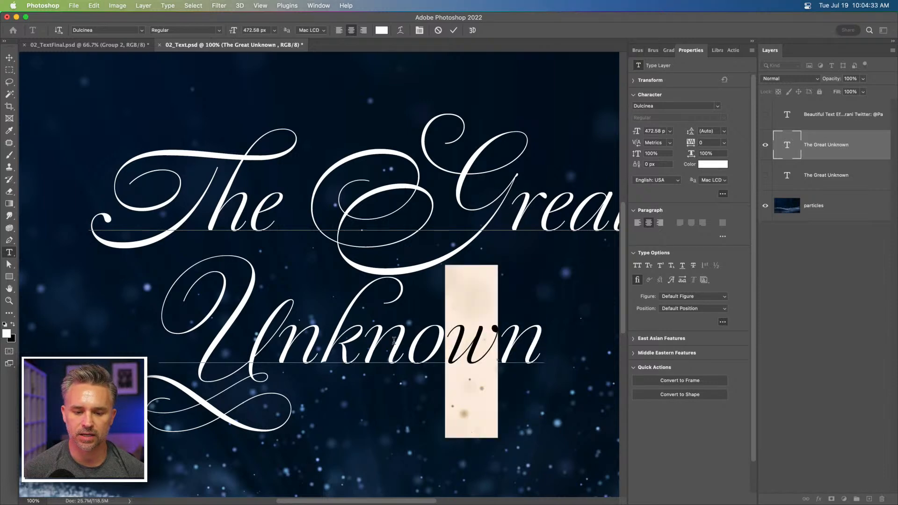
left_click(9, 57)
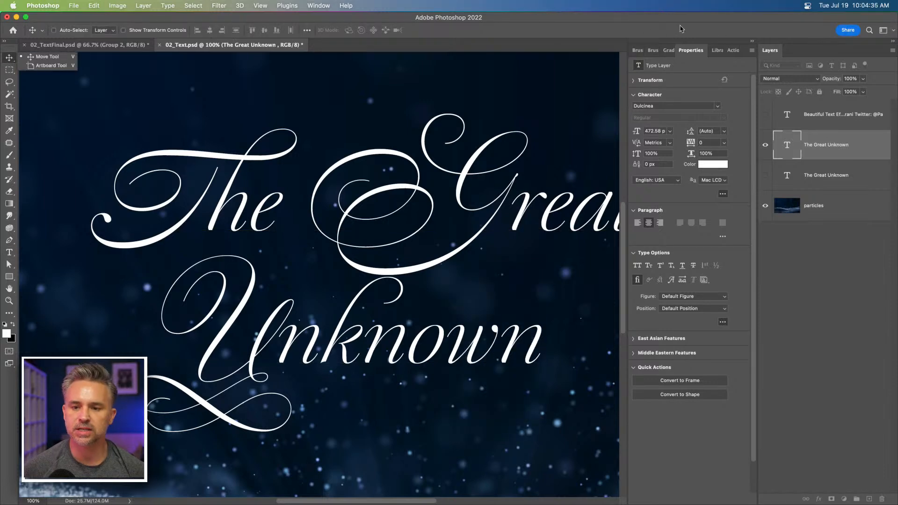
Collapse the text properties and display the entire Dulcinea glyph set beside the heading
left_click(751, 42)
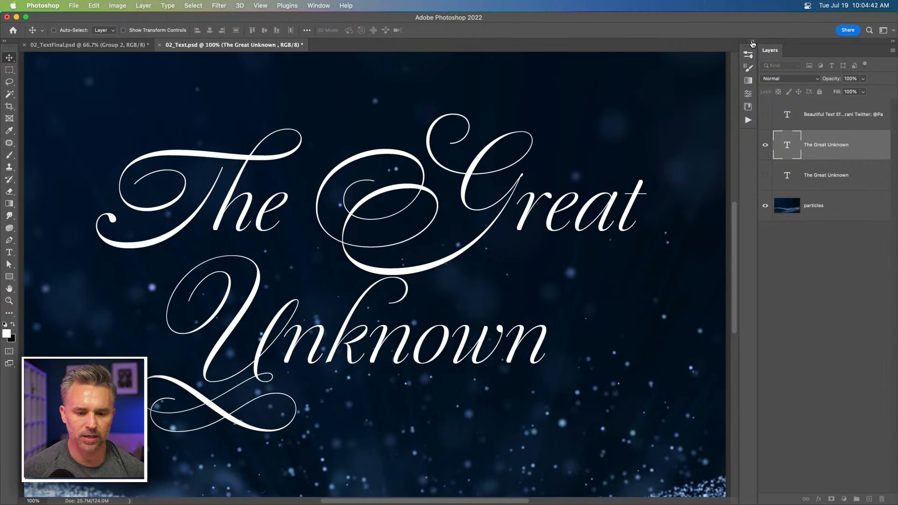
left_click(10, 253)
left_click(320, 6)
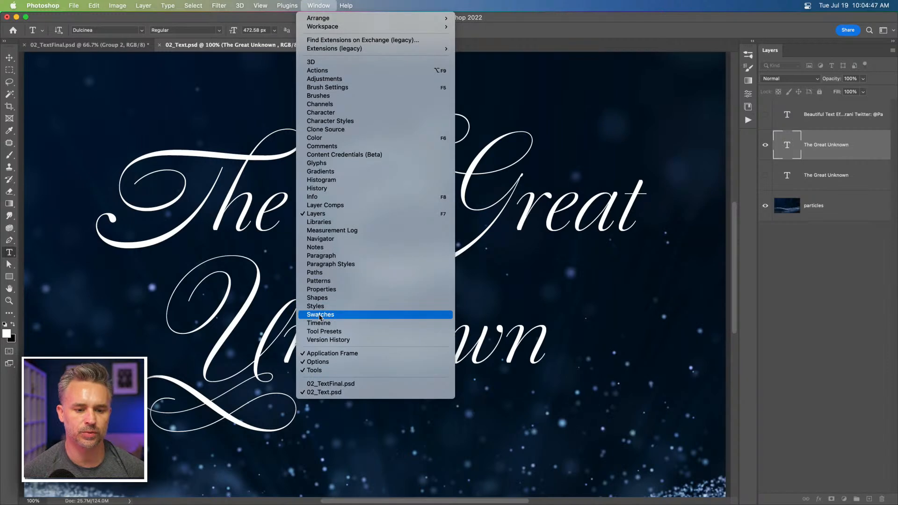
key("Escape")
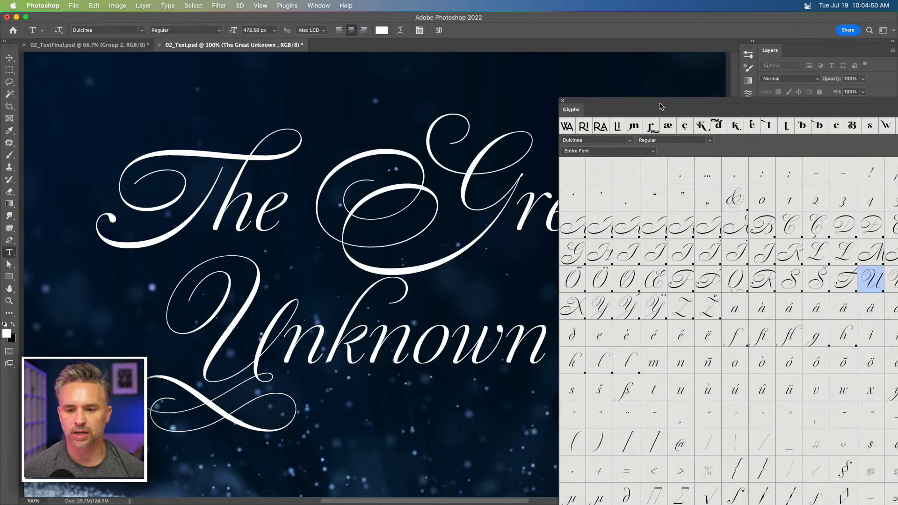
left_click_drag(660, 106, 470, 35)
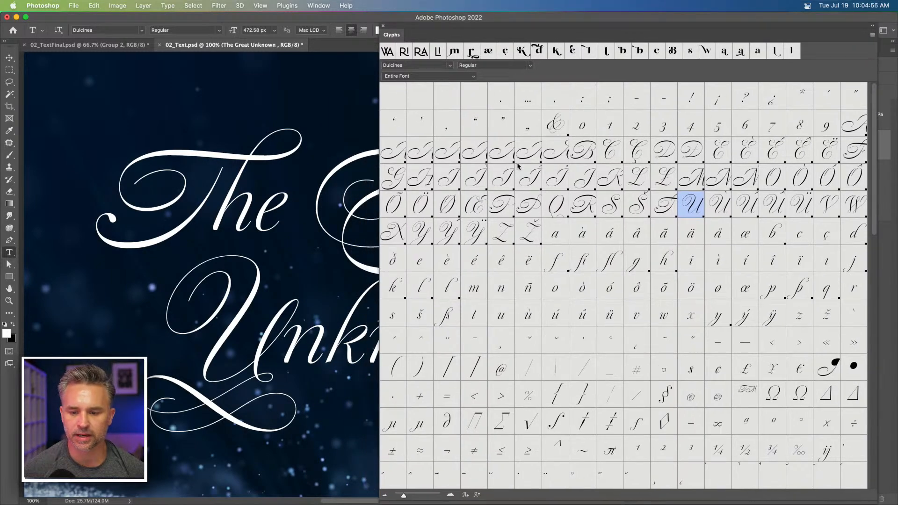
Examine Dulcinea's glyphs and the available glyph categories, and close the glyph set
scroll(519, 168, "down", 10)
scroll(539, 192, "down", 5)
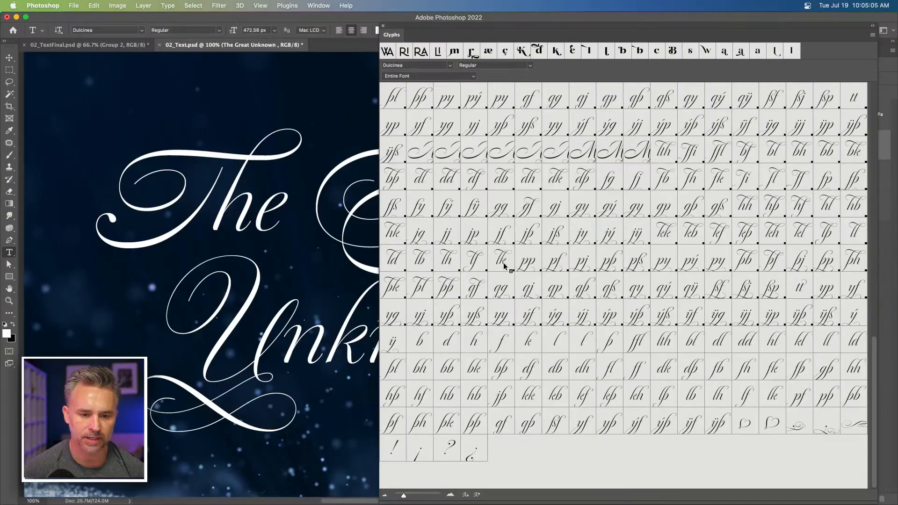
scroll(530, 55, "left", 1)
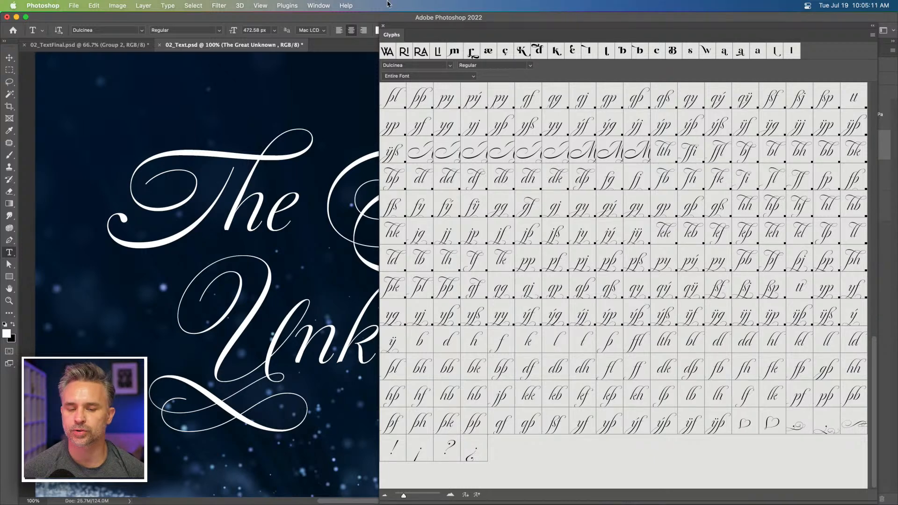
left_click(427, 77)
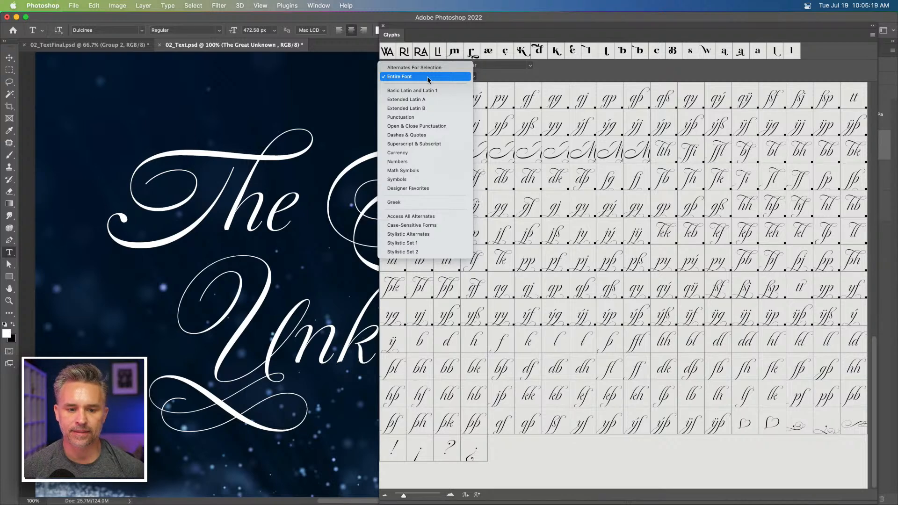
left_click(428, 79)
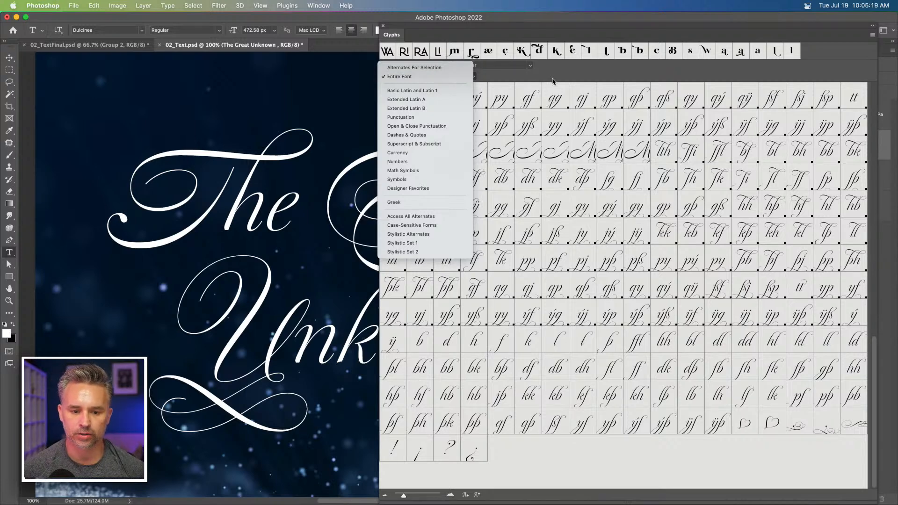
left_click(383, 28)
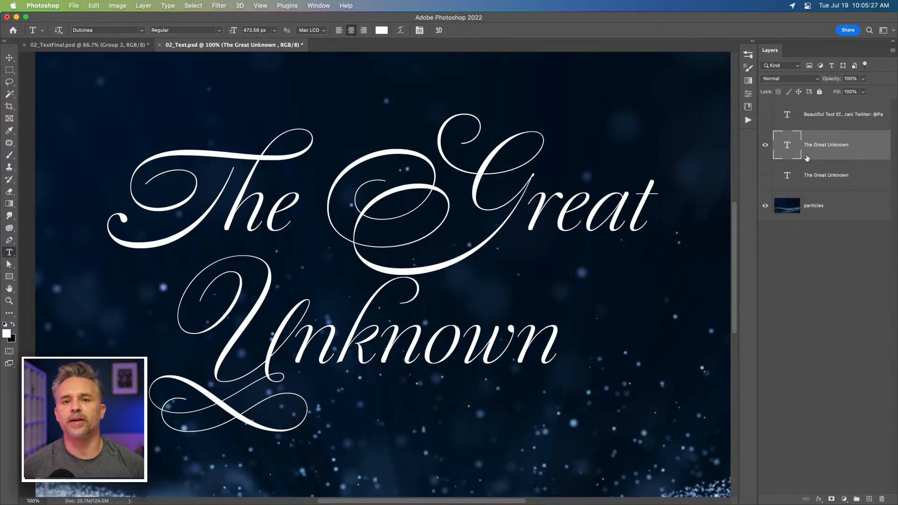
Search the fonts for "lust" and set the heading's font to Lust Script Regular
left_click(750, 44)
left_click(683, 107)
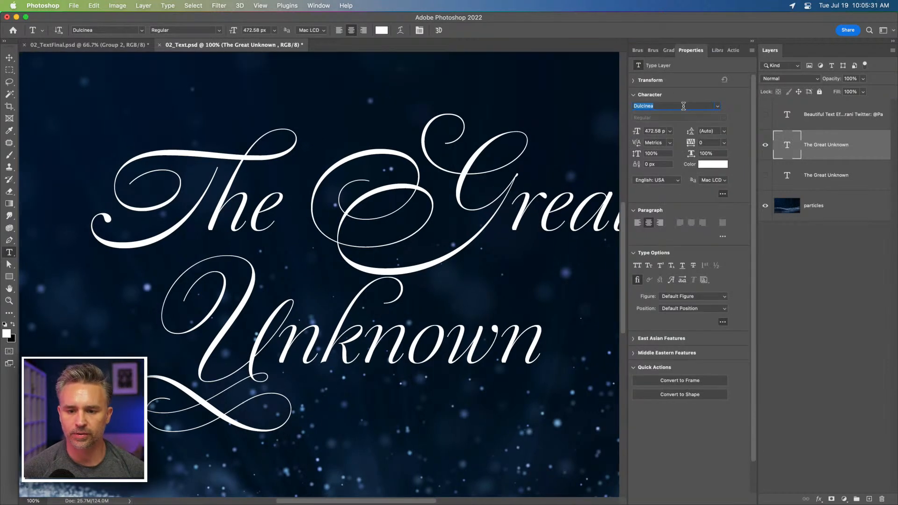
type("lust")
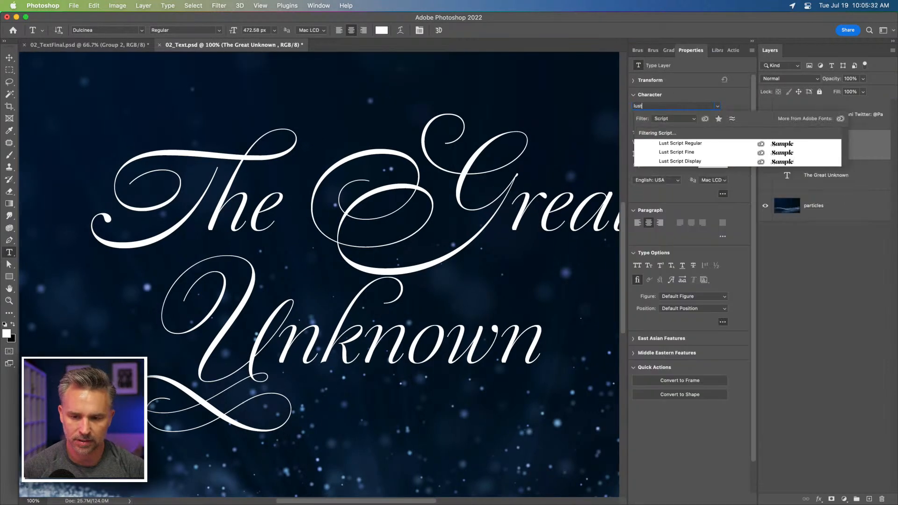
left_click(697, 147)
Replace the G of "Great" with the Lust Script alternate whose tail sweeps below the baseline
left_click(412, 184)
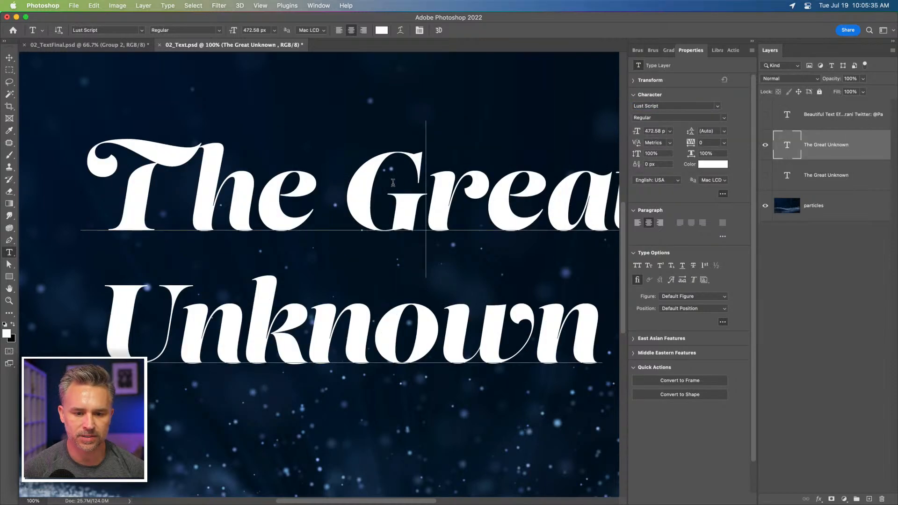
key("shift+Left")
left_click(461, 290)
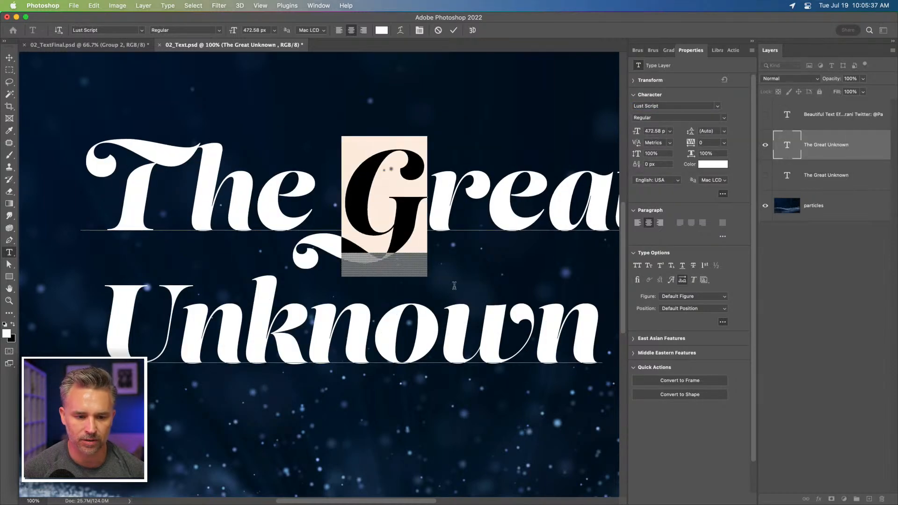
Replace the h of "The" with the alternate glyph whose top swash extends over the e
left_click(196, 190)
double_click(244, 201)
left_click_drag(242, 212, 213, 203)
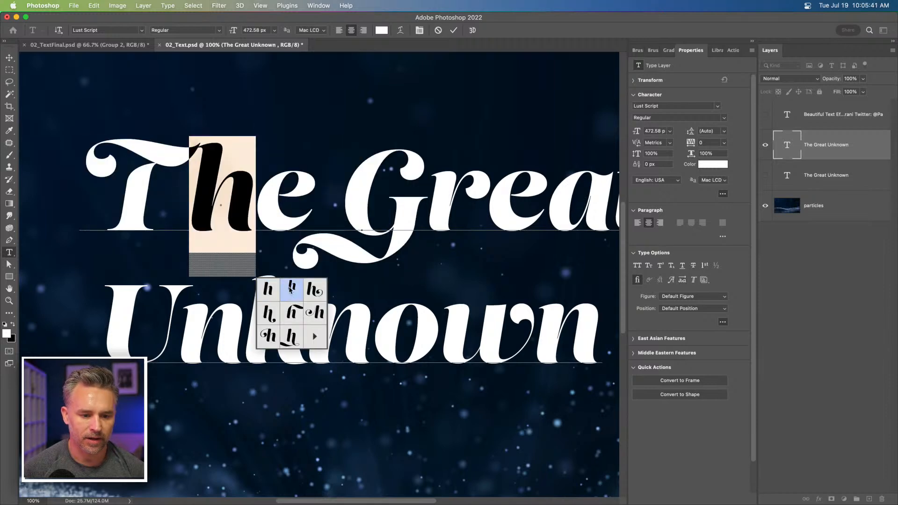
left_click(293, 315)
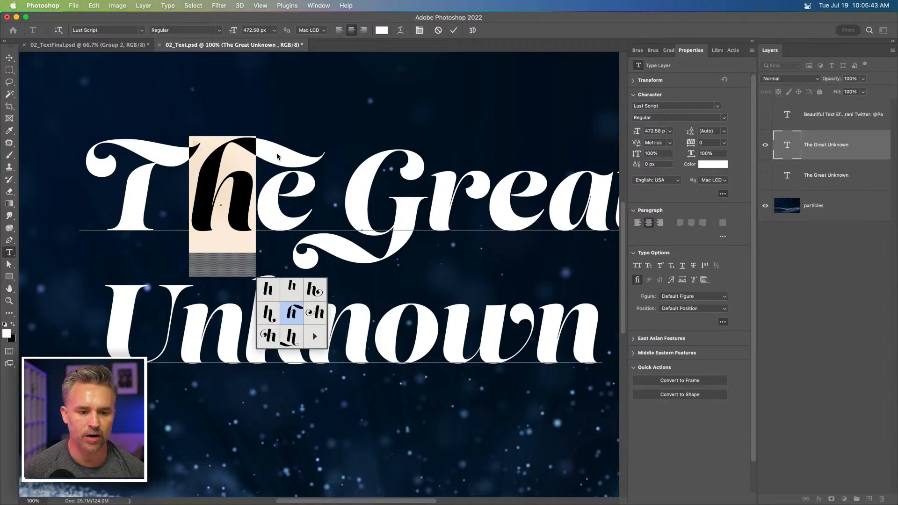
Replace the U of "Unknown" with the alternate glyph that has a curled upper swash
left_click(403, 330)
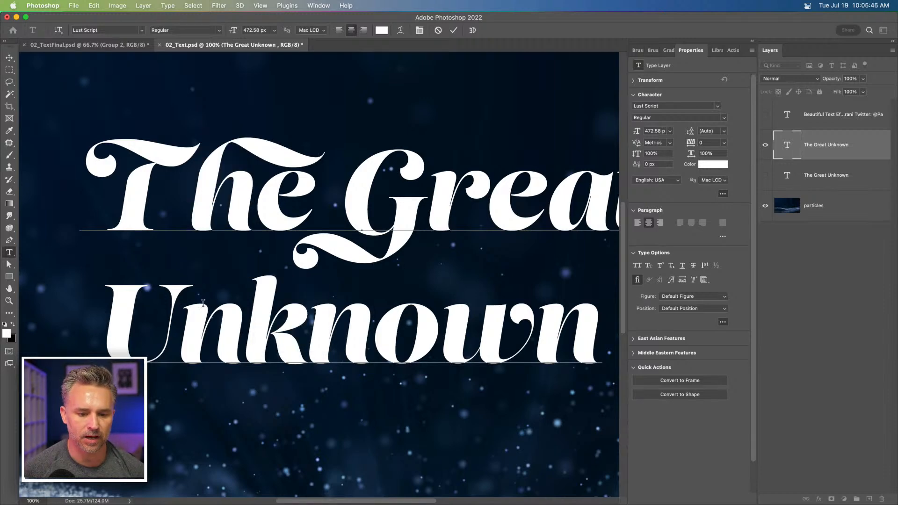
left_click_drag(193, 307, 110, 306)
left_click(190, 422)
Replace the middle n of "Unknown" with the alternate that has a swash below the baseline, and commit the text
left_click(320, 327)
left_click_drag(319, 327, 371, 343)
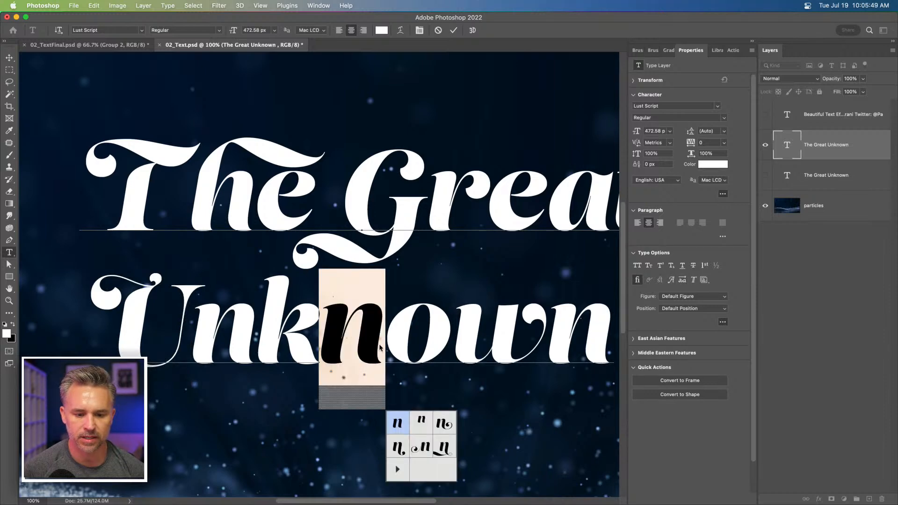
left_click(444, 445)
left_click(475, 323)
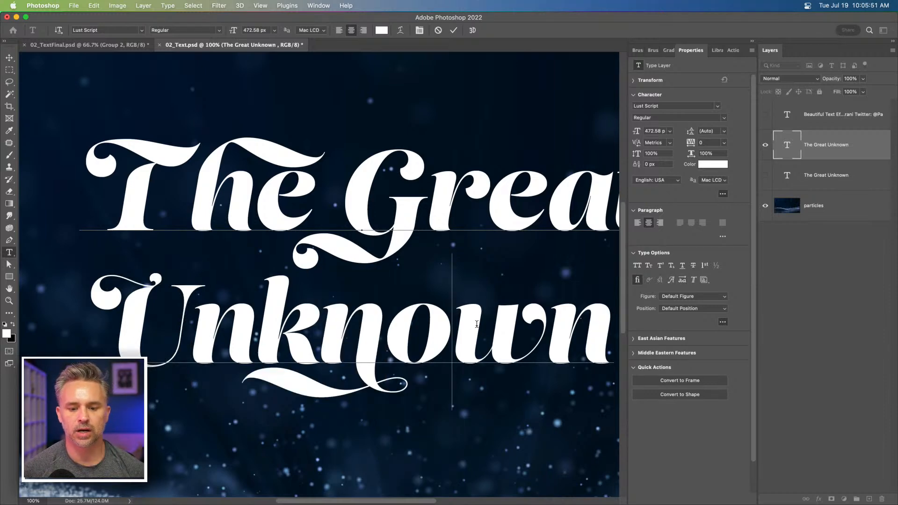
left_click(7, 60)
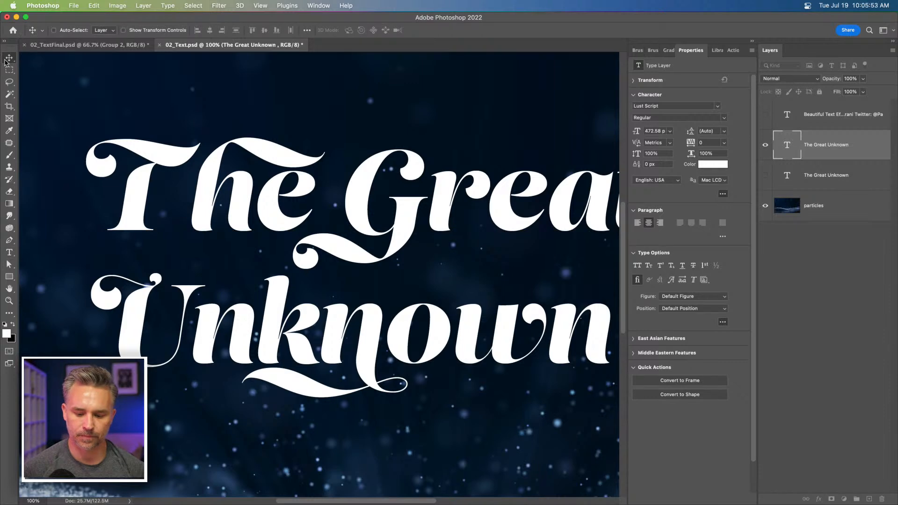
key("super+minus")
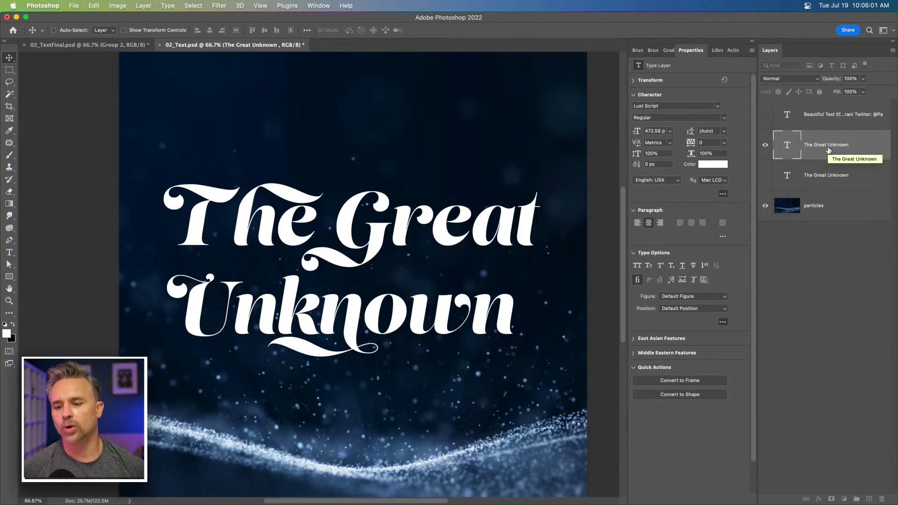
key("Delete")
left_click(765, 145)
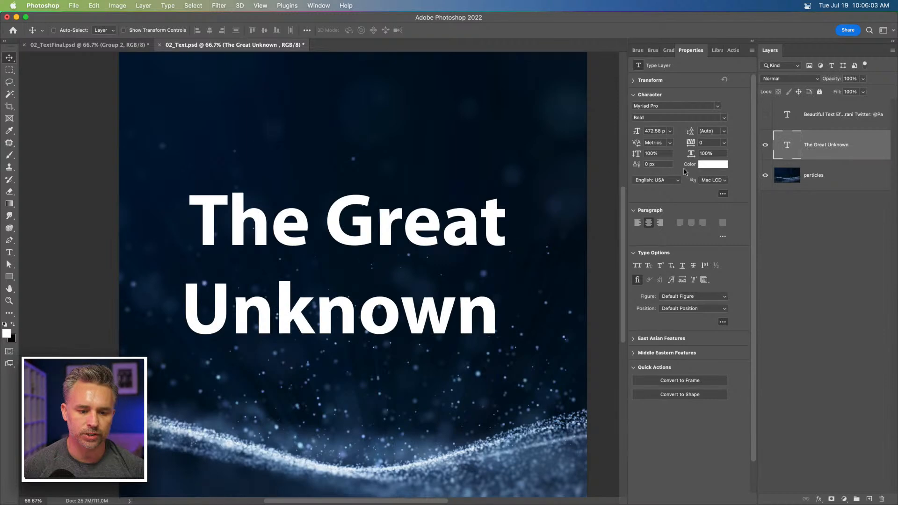
left_click(637, 266)
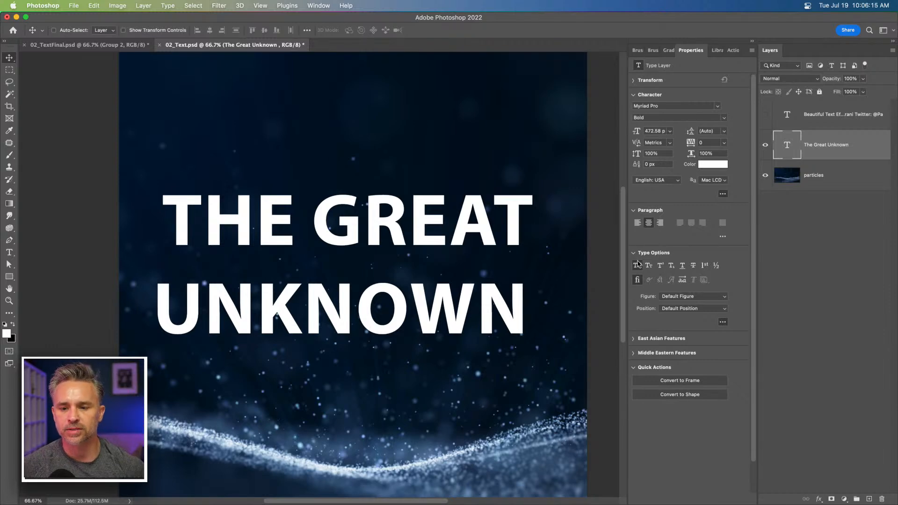
left_click(718, 106)
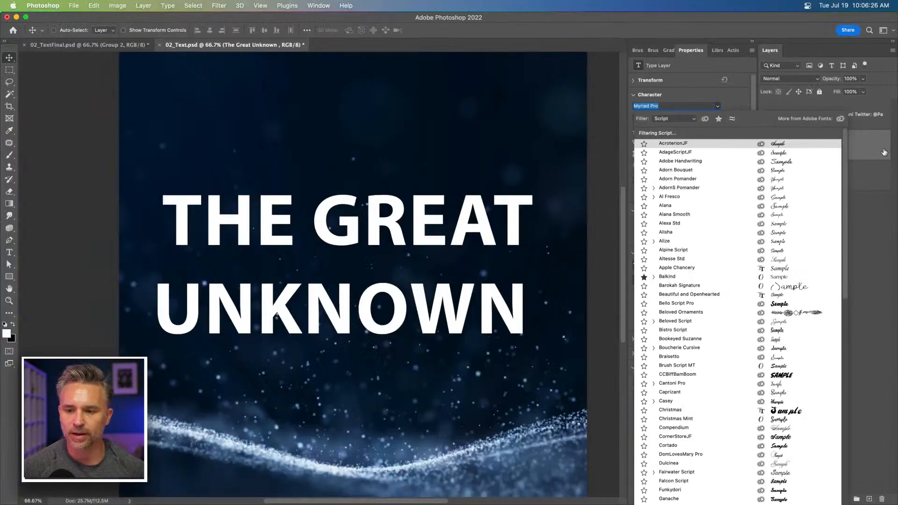
key("Escape")
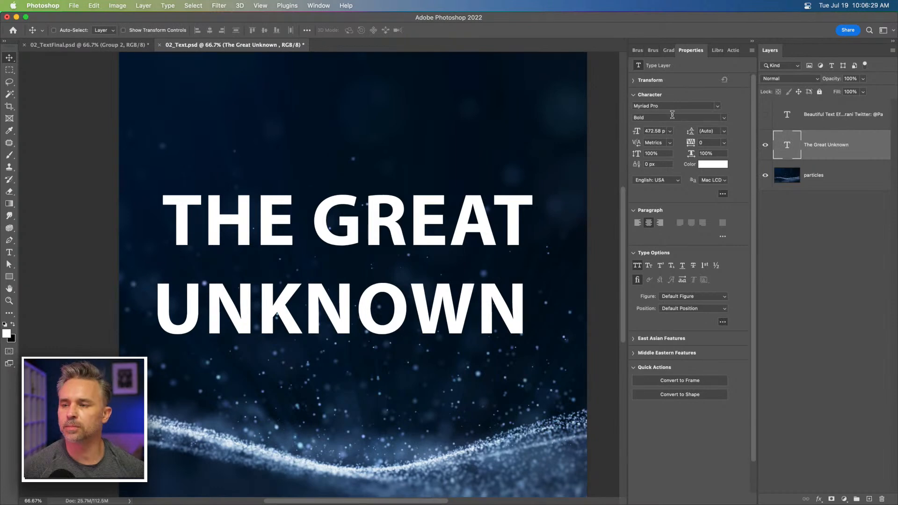
left_click(724, 118)
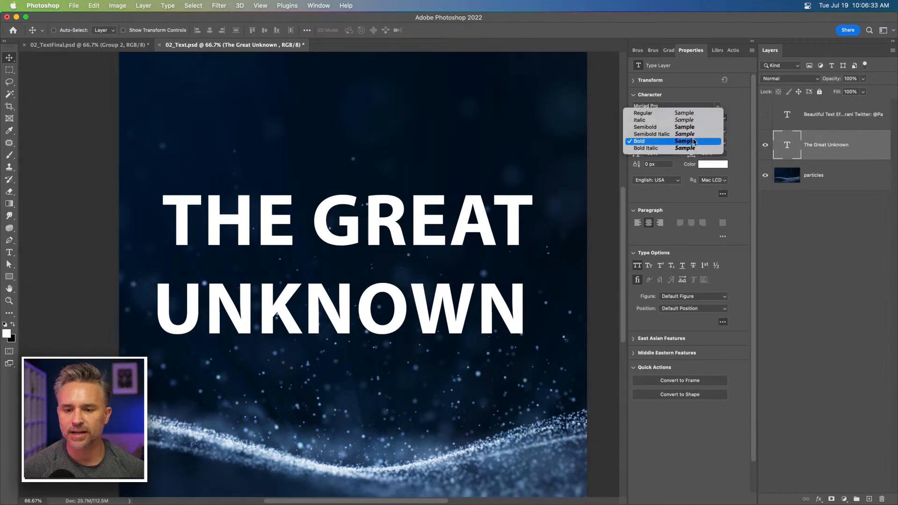
left_click(694, 141)
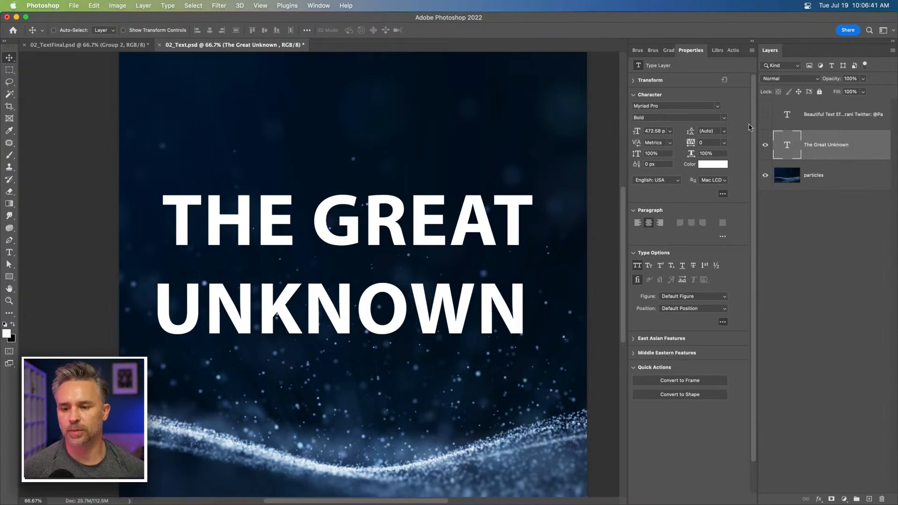
key("super+t")
key("super+z")
key("super+z")
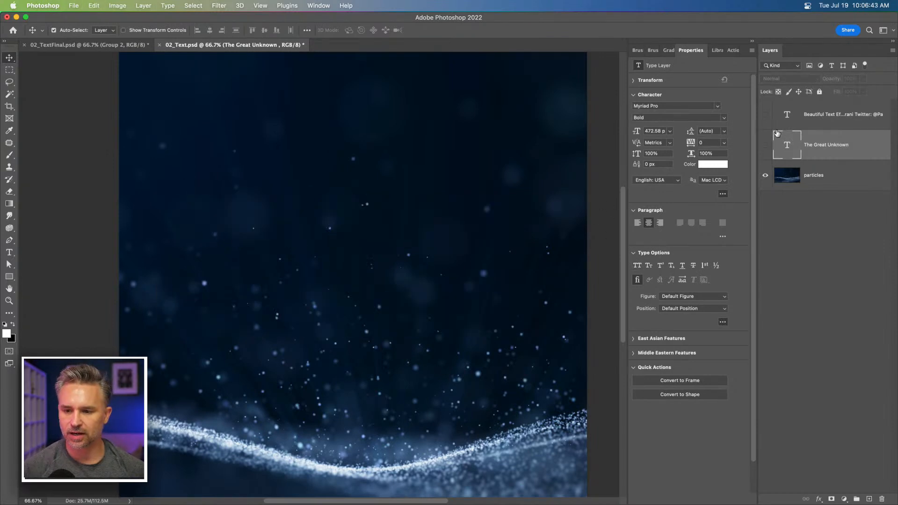
Show the Myriad Pro heading layer, hide the Lust Script version, and select the Myriad Pro layer
left_click(765, 175)
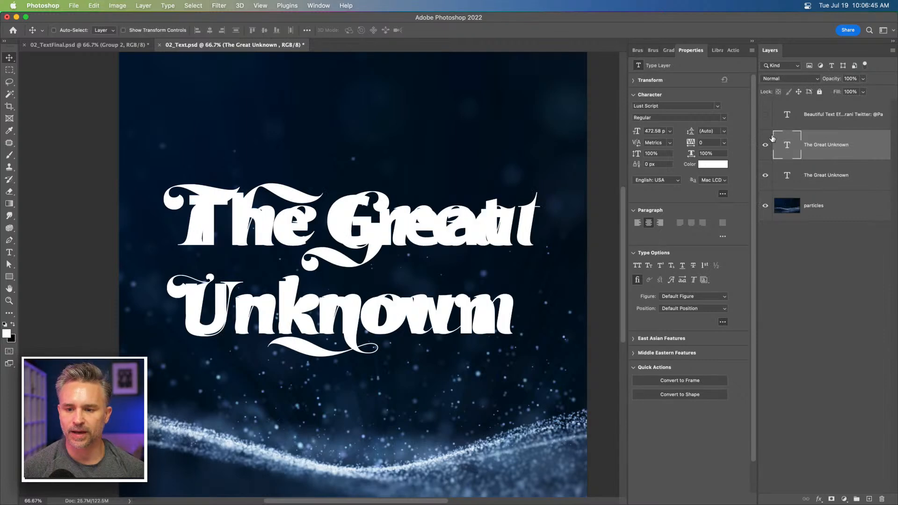
left_click(766, 145)
left_click(805, 181)
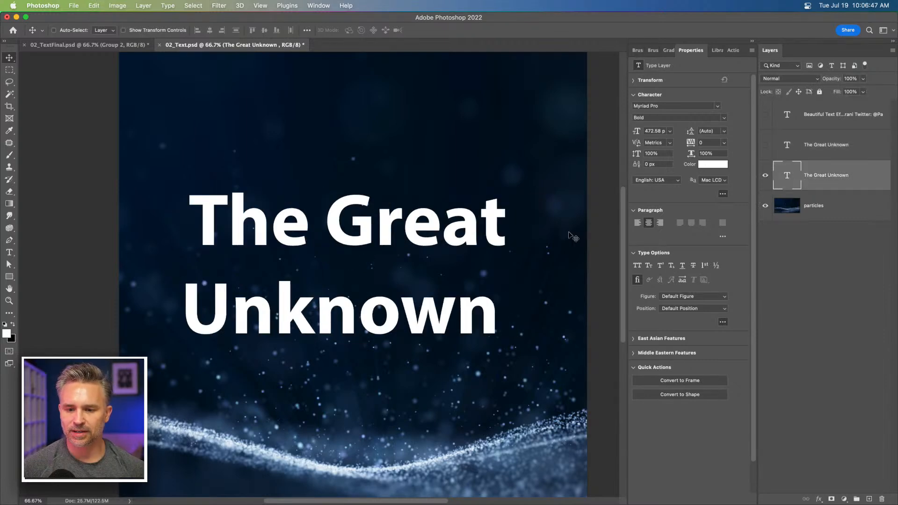
Set the Myriad Pro heading to all caps with a leading of 400 px
left_click(637, 266)
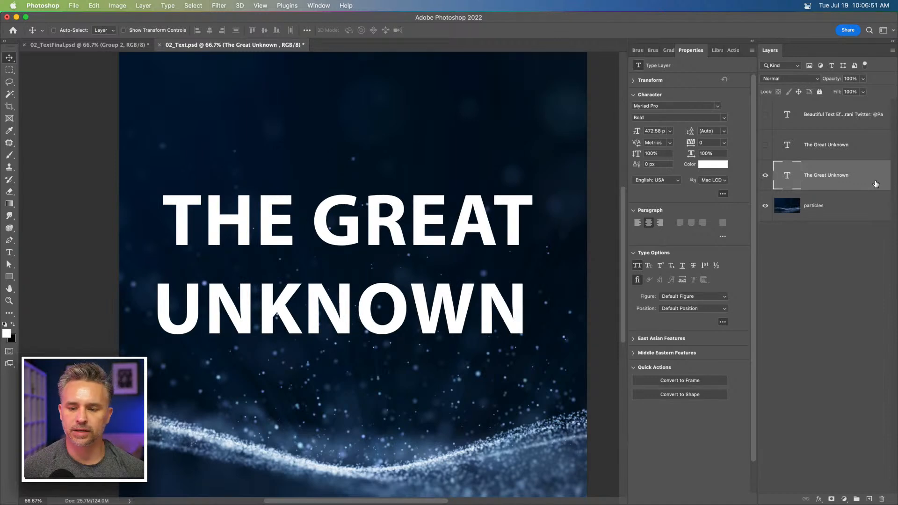
left_click(715, 132)
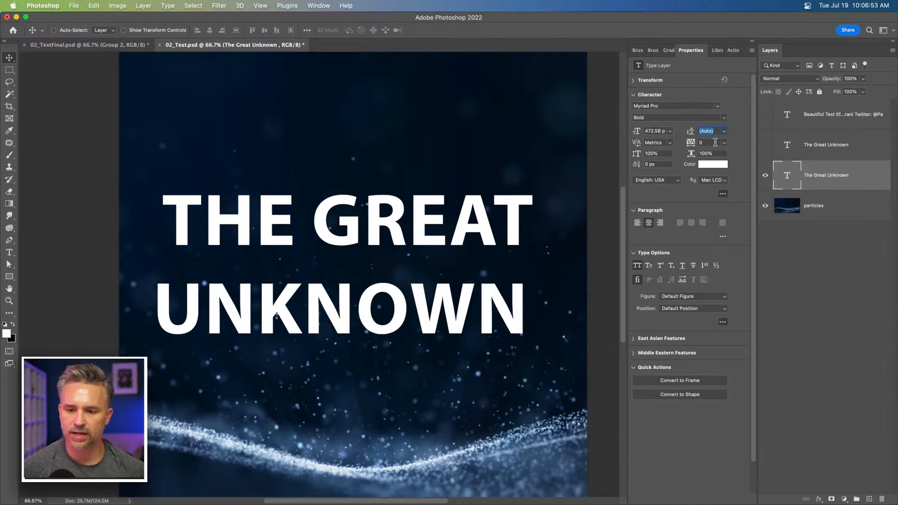
type("400")
key("Return")
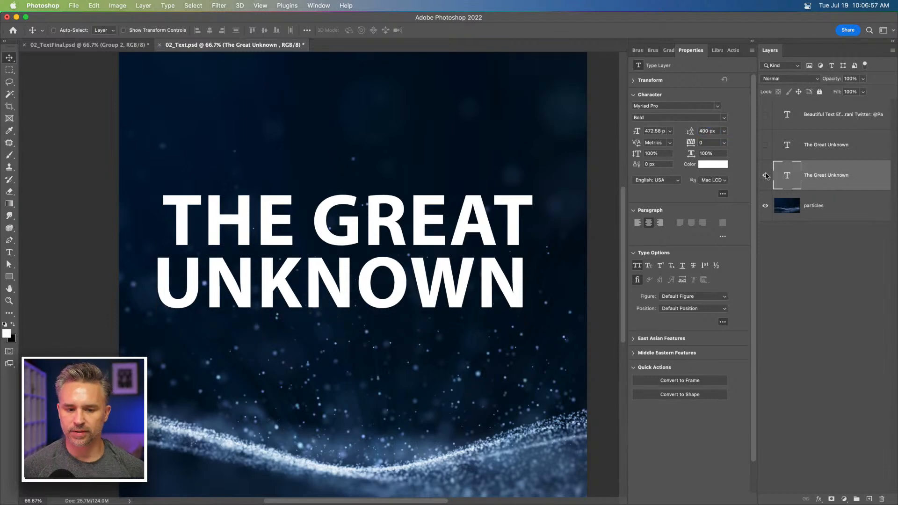
Enable the first, red drop shadow in the layer style of the all-caps "The Great Unknown" heading
left_click(752, 42)
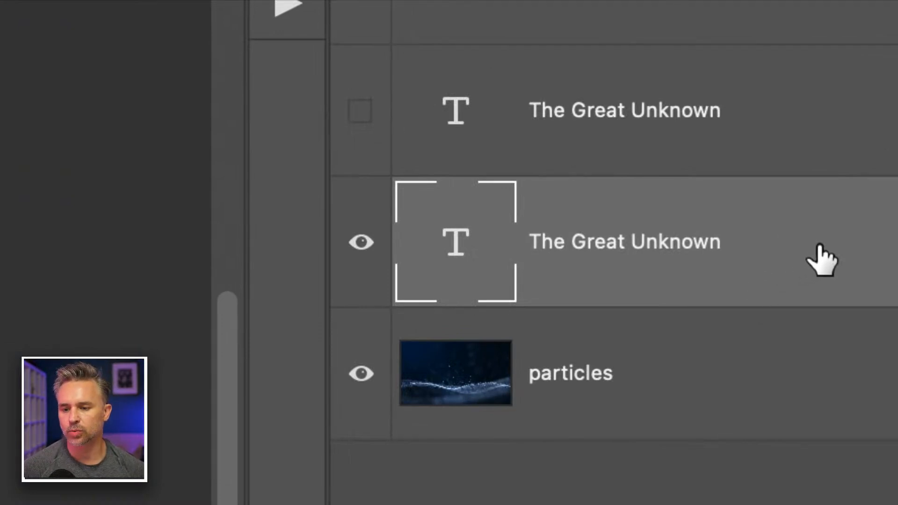
double_click(820, 246)
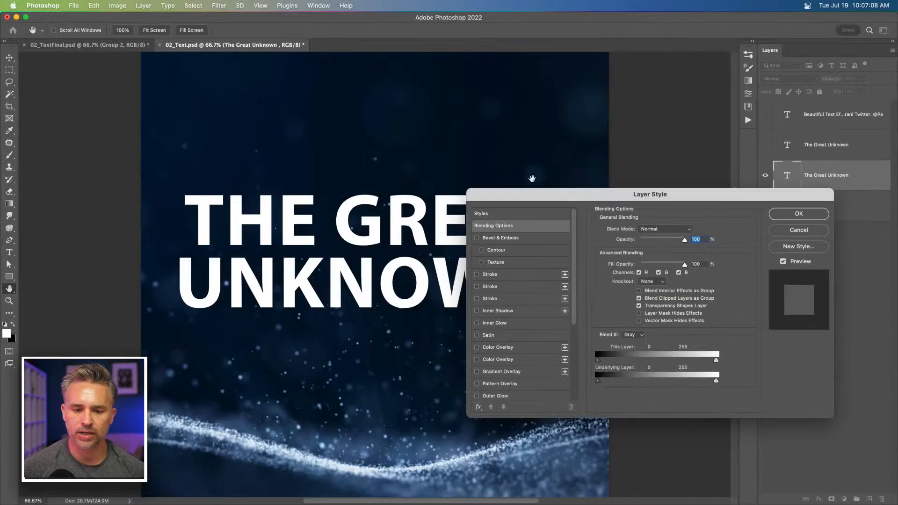
left_click_drag(489, 196, 516, 123)
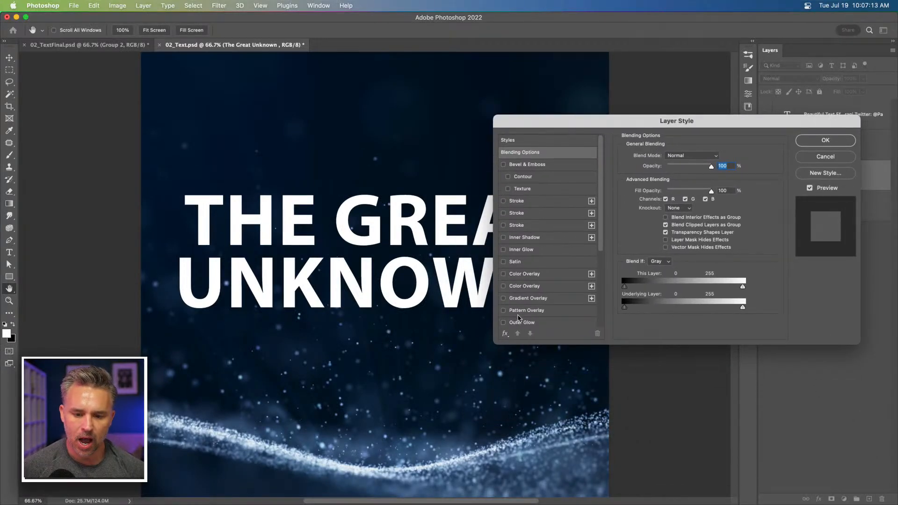
scroll(517, 320, "down", 5)
left_click(503, 211)
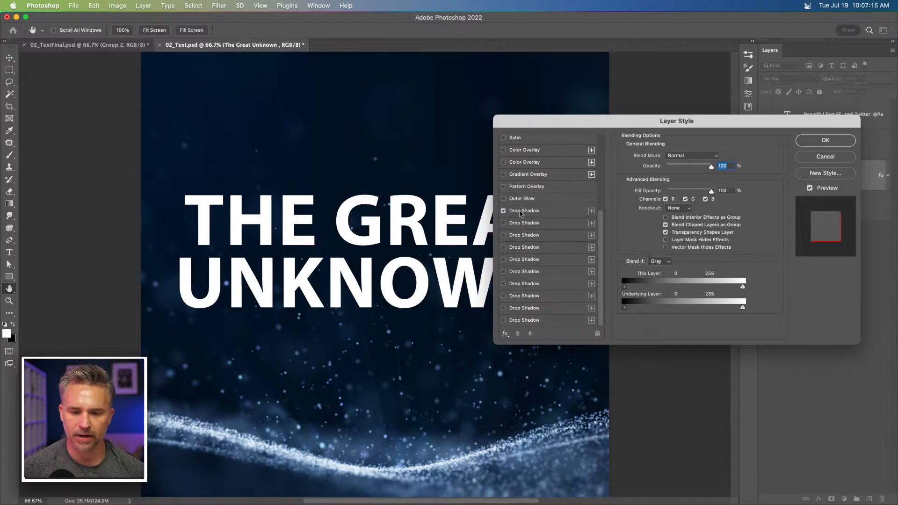
left_click(552, 212)
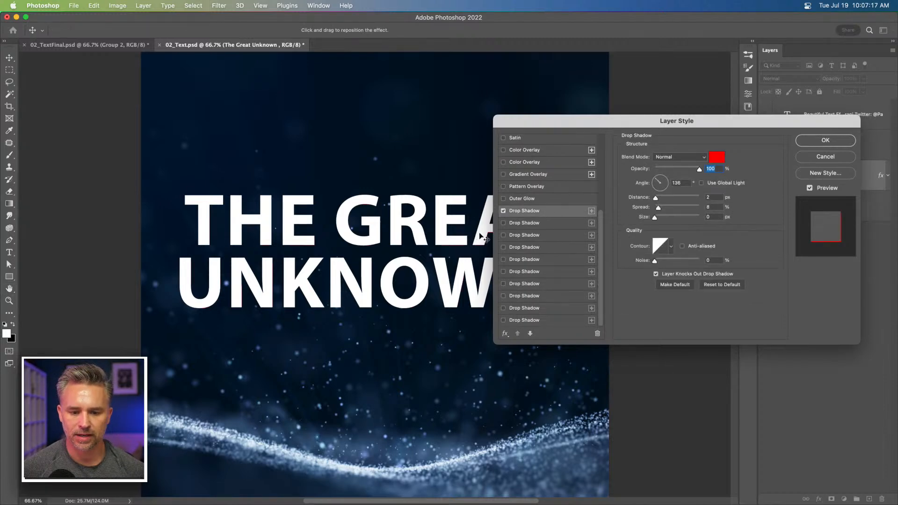
left_click_drag(581, 120, 540, 139)
key("super+equal")
key("super+equal")
key("super+equal")
key("super+equal")
key("super+equal")
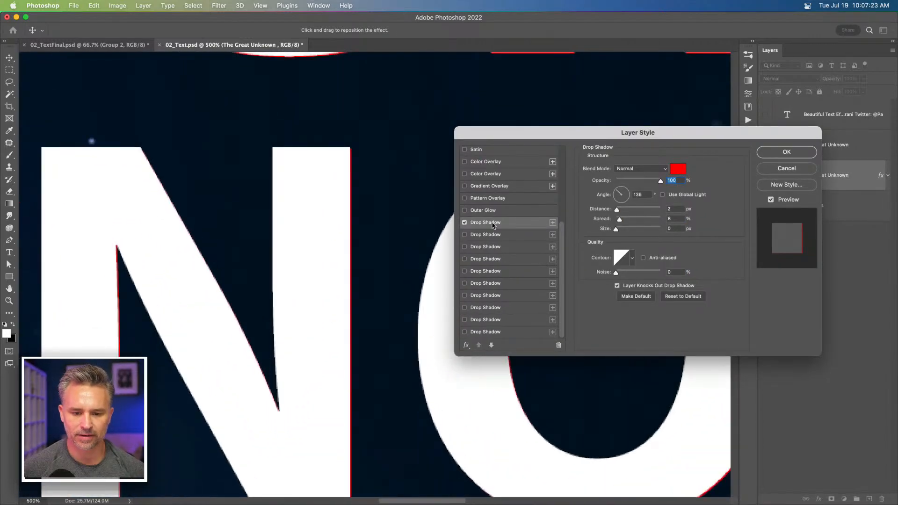
left_click(465, 235)
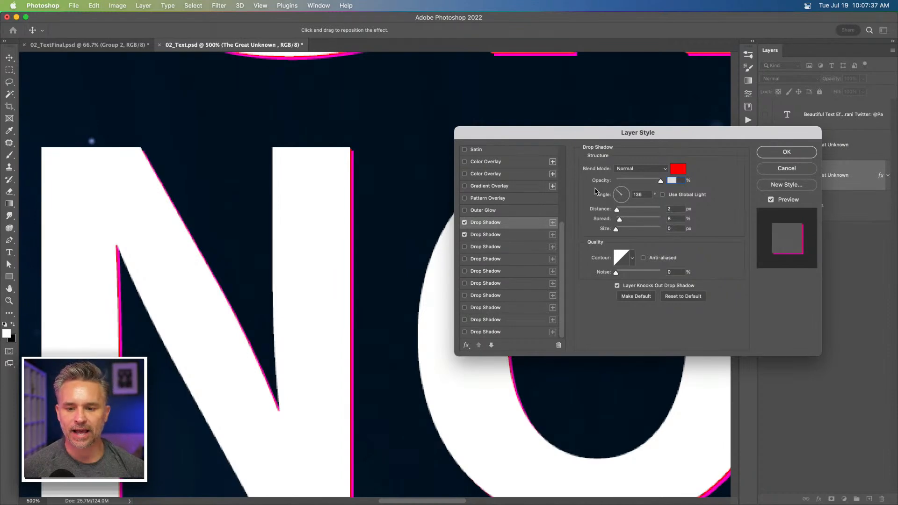
left_click(464, 235)
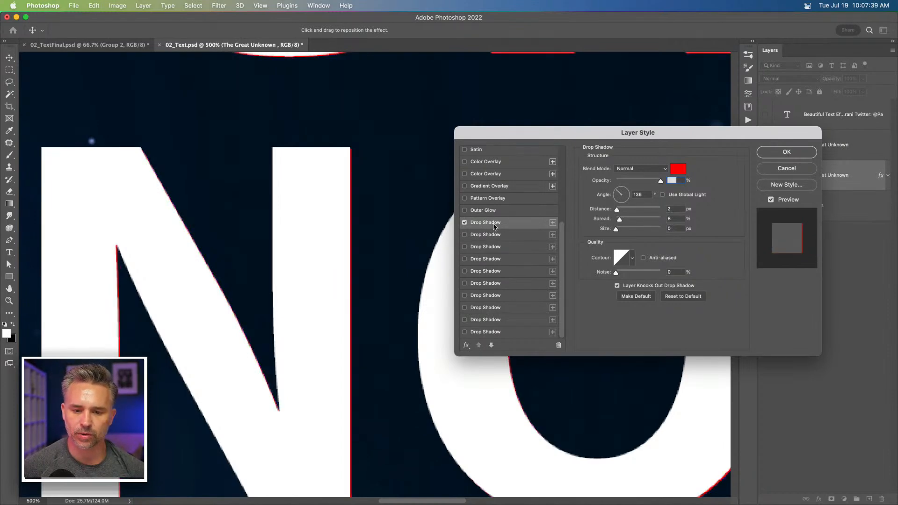
mouse_move(615, 210)
left_mouse_down()
mouse_move(623, 210)
mouse_move(601, 212)
mouse_move(625, 210)
mouse_move(617, 215)
left_mouse_up()
left_click(617, 215)
left_click(464, 235)
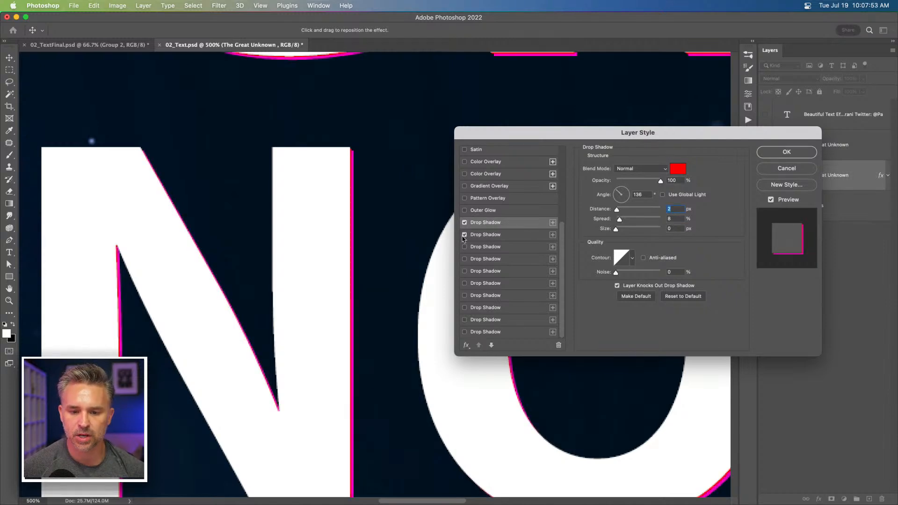
left_click(465, 235)
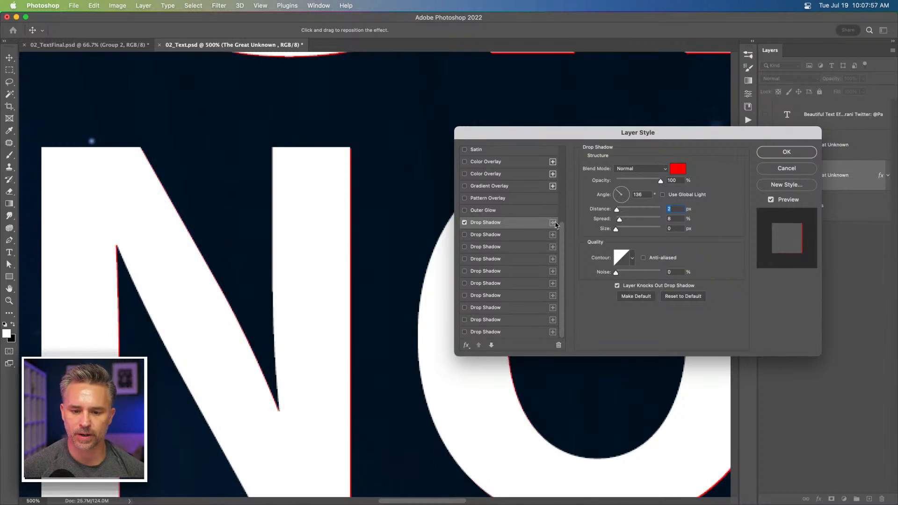
Enable the second drop shadow, set its distance to 3 px and change its colour to bright green
left_click(473, 237)
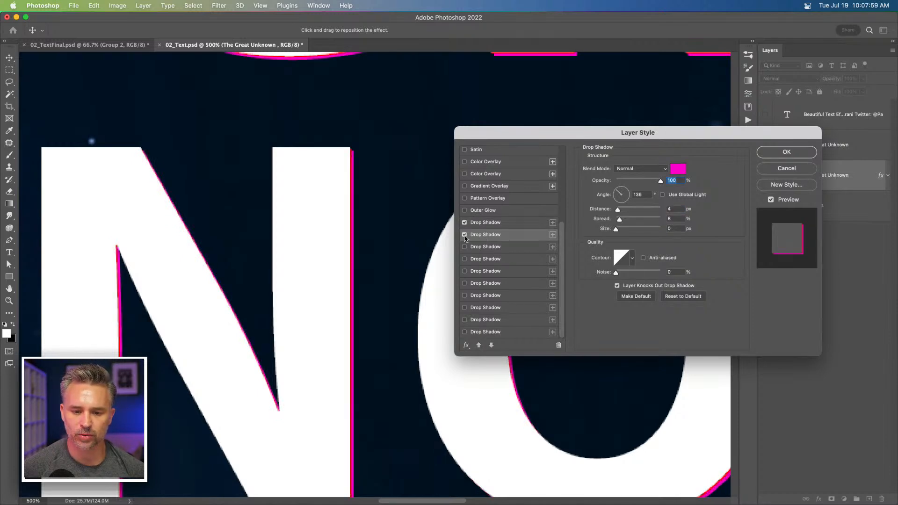
mouse_move(620, 212)
left_mouse_down()
mouse_move(635, 210)
mouse_move(617, 210)
left_mouse_up()
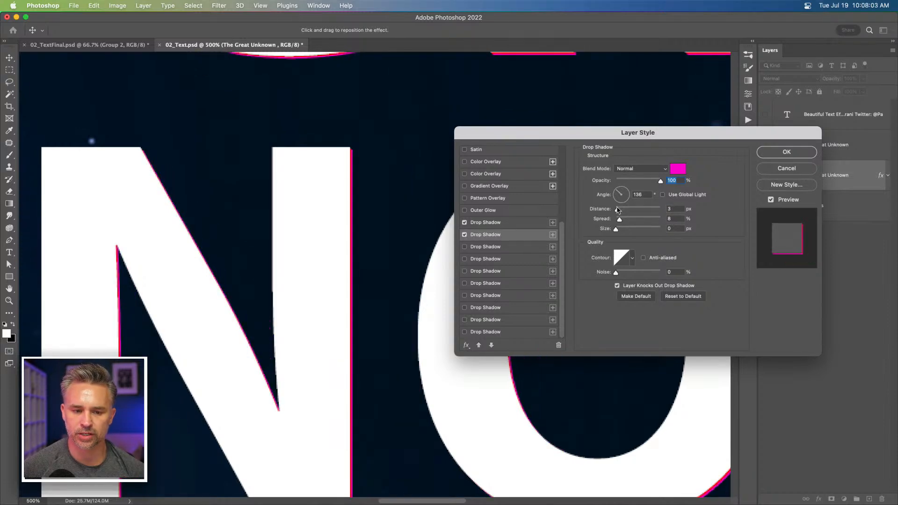
left_click(678, 169)
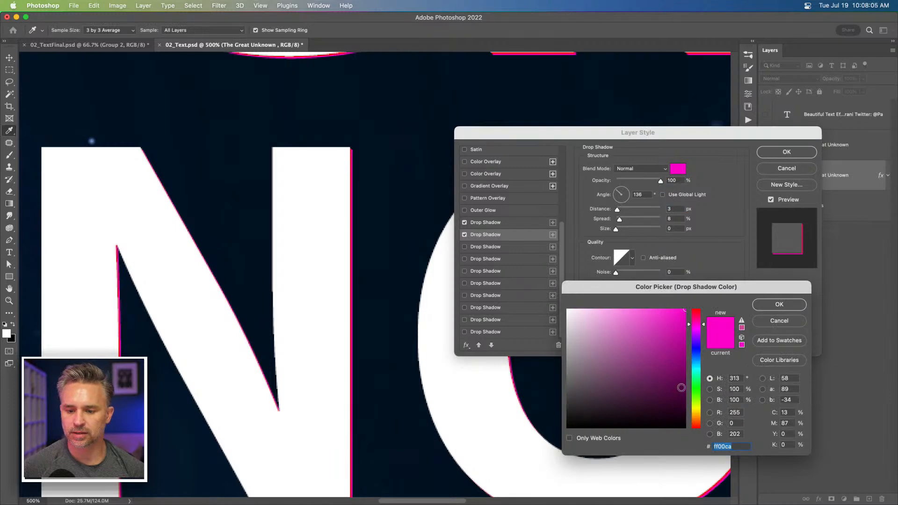
left_click(696, 389)
left_click(768, 305)
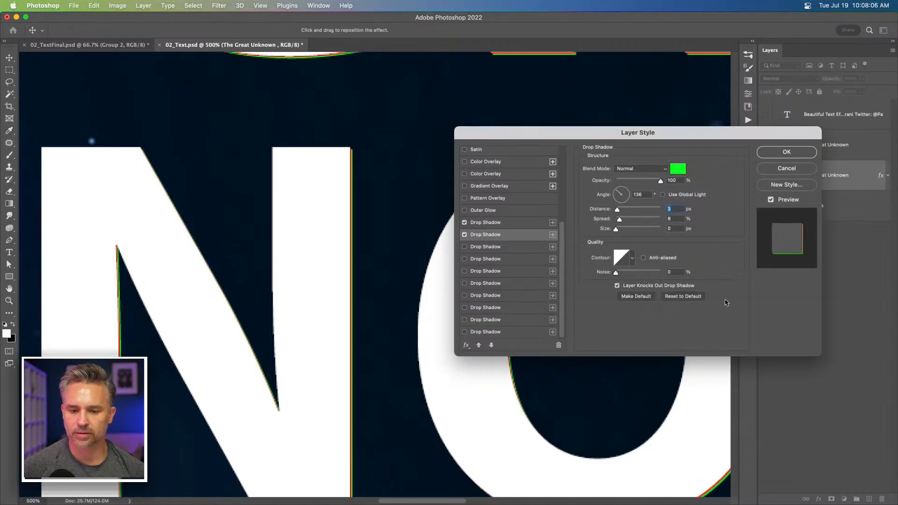
Enable the remaining eight drop shadows to build a stacked rainbow edge, and apply the layer style
left_click(465, 247)
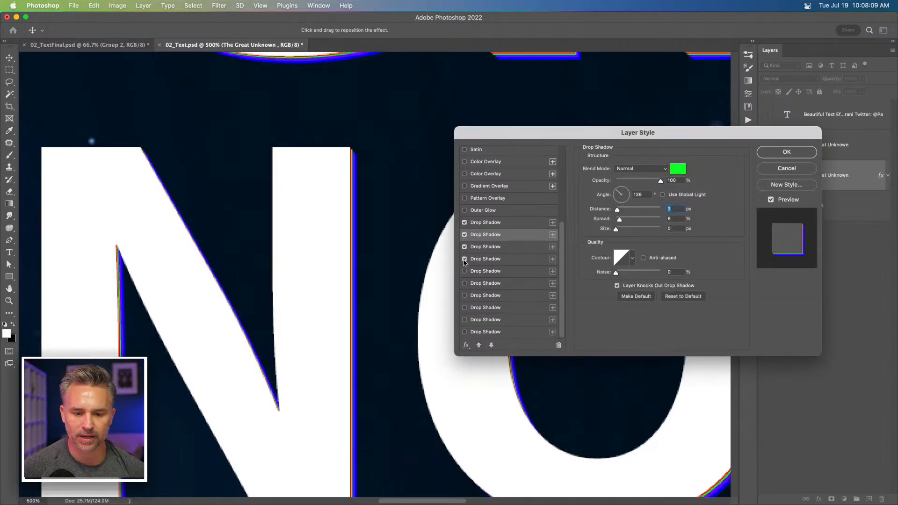
left_click(465, 272)
left_click(465, 283)
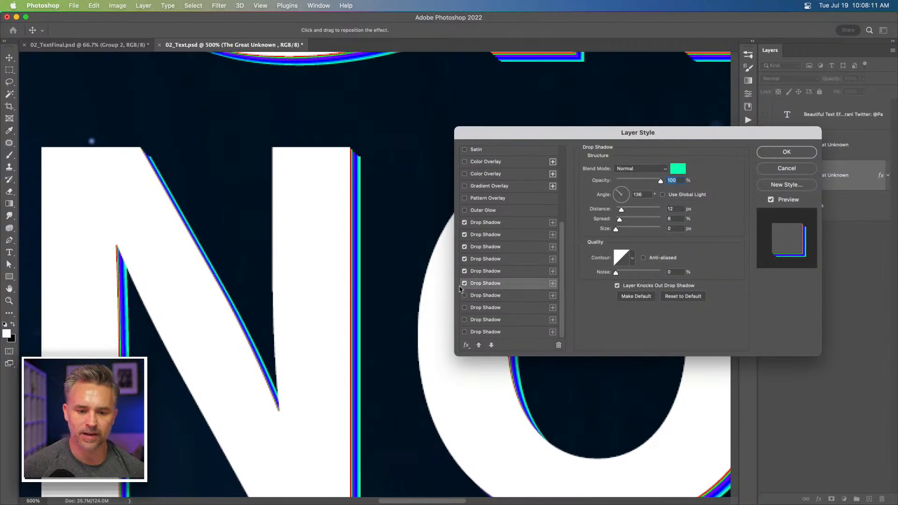
left_click(464, 296)
left_click(464, 308)
left_click(464, 320)
left_click(465, 332)
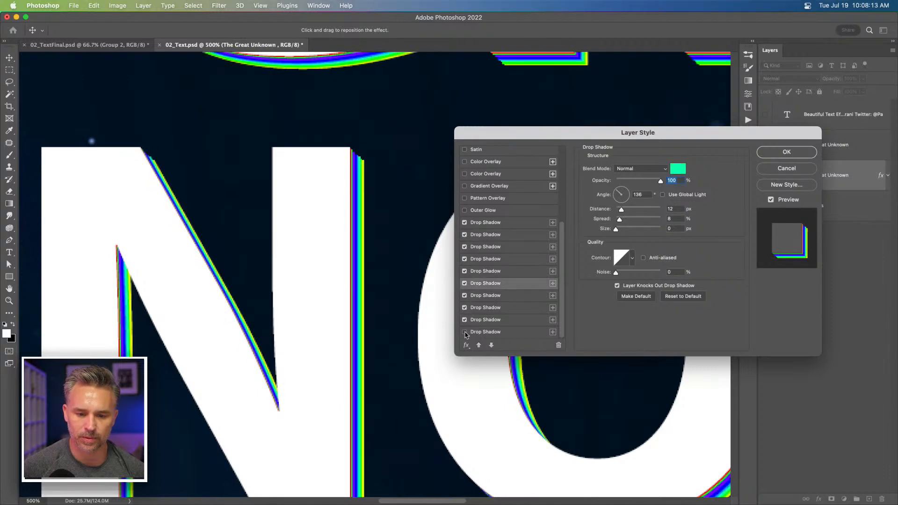
left_click(780, 151)
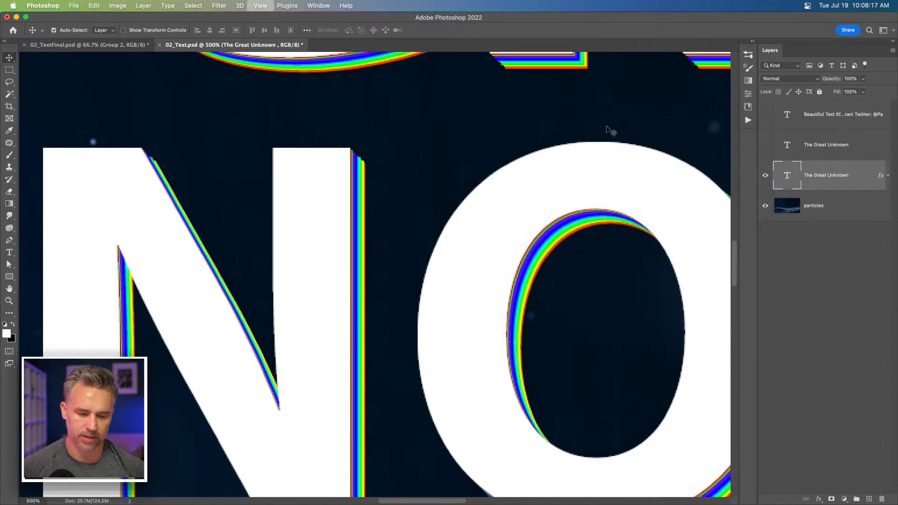
Examine the stacked shadow edge on the letters at several magnifications and expand the heading layer's list of effects
key("super+minus")
key("super+minus")
key("super+minus")
key("super+minus")
key("super+plus")
key("super+plus")
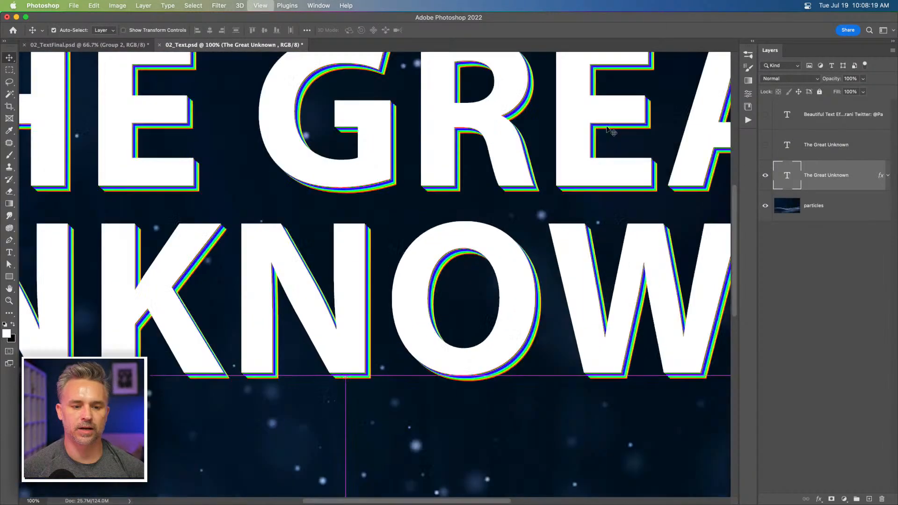
key("super+minus")
key("super+minus")
key("super+plus")
key("super+plus")
key("super+plus")
key("super+plus")
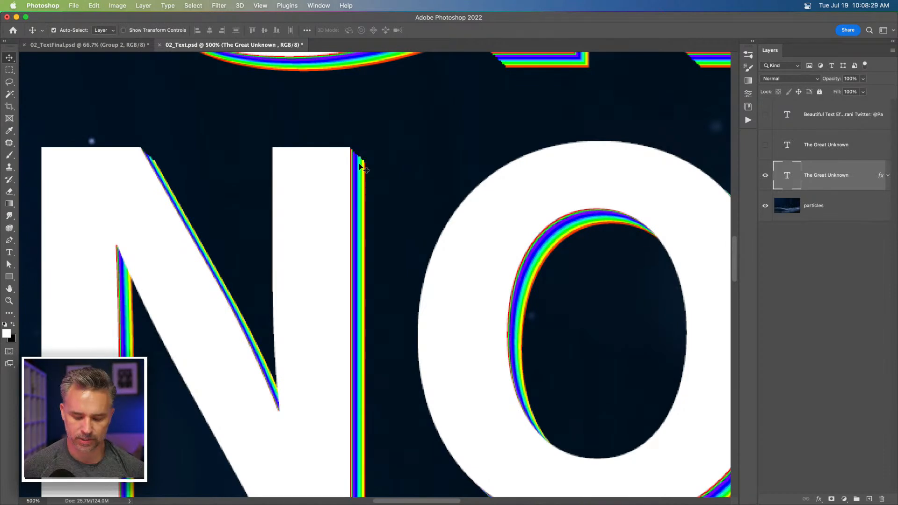
key("super+0")
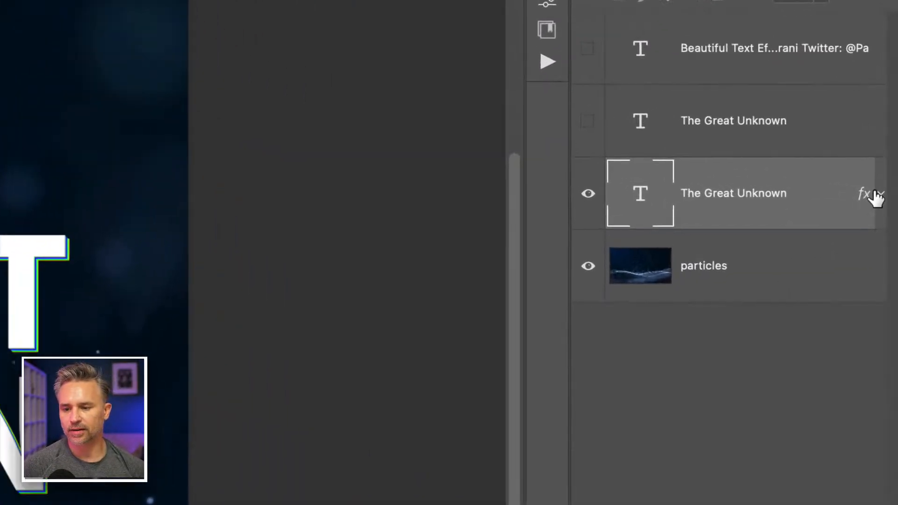
left_click(886, 175)
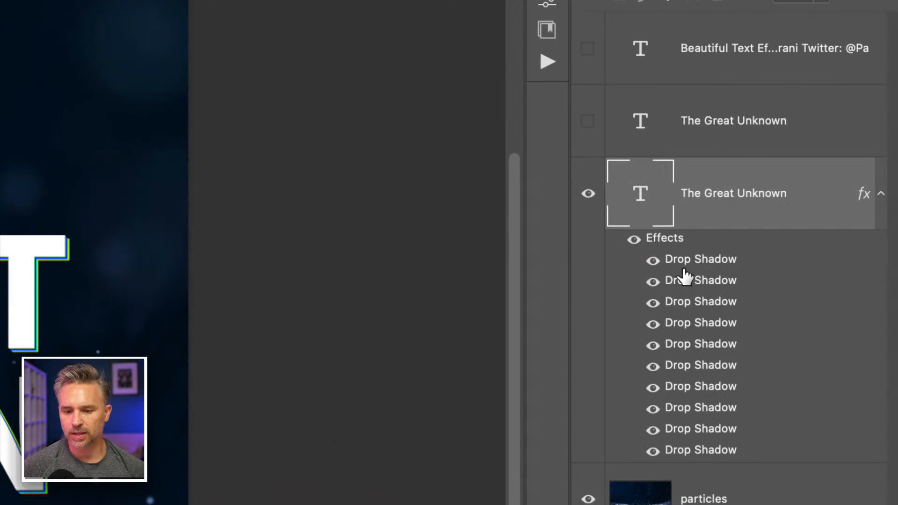
Collapse the all-caps heading layer's list of effects and review the blending options in its layer style
left_click(882, 196)
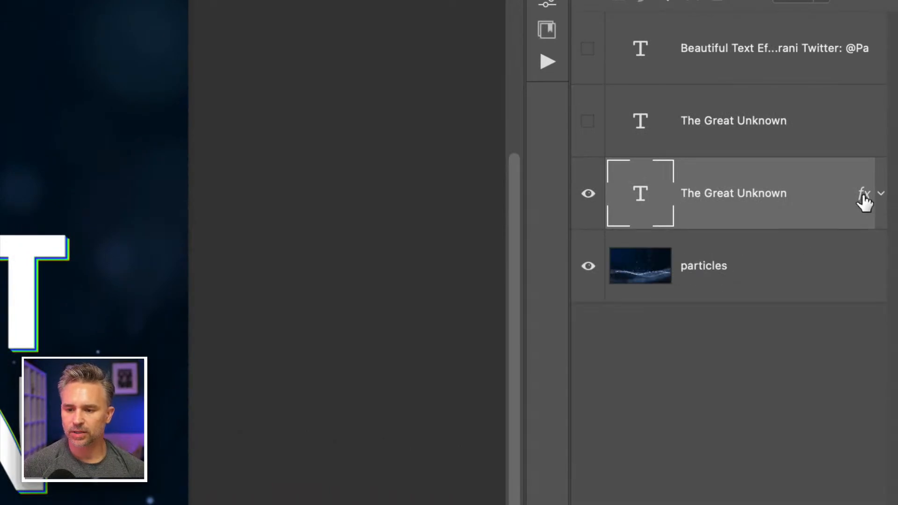
double_click(863, 195)
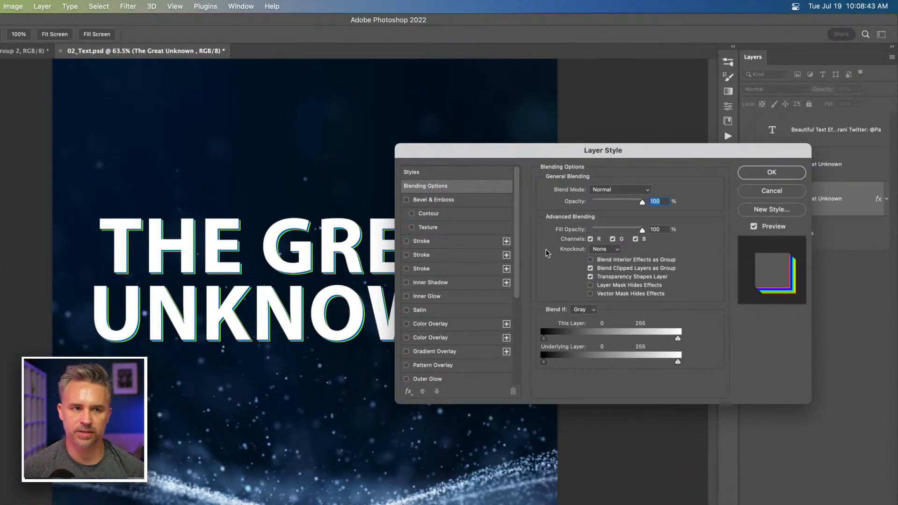
left_click(780, 173)
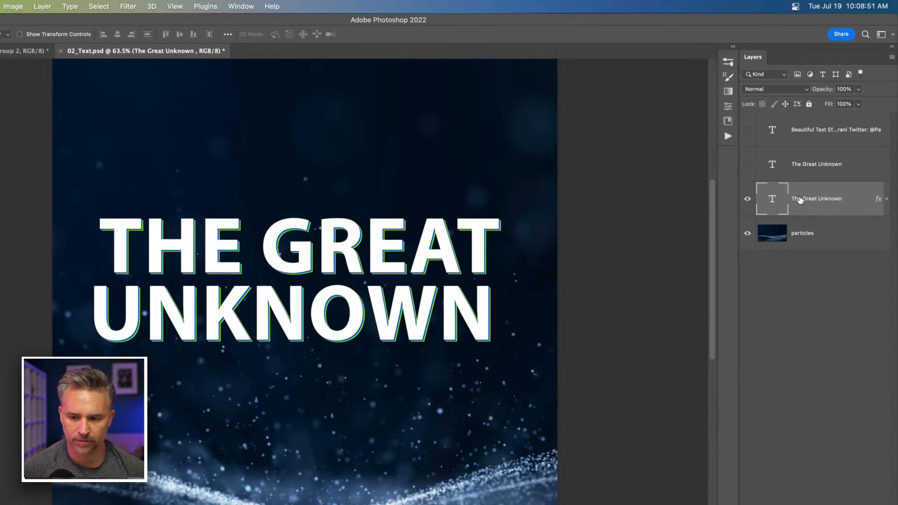
Duplicate the all-caps heading layer, hide the original and scale the copy down to about 30%
key("super+j")
left_click(748, 234)
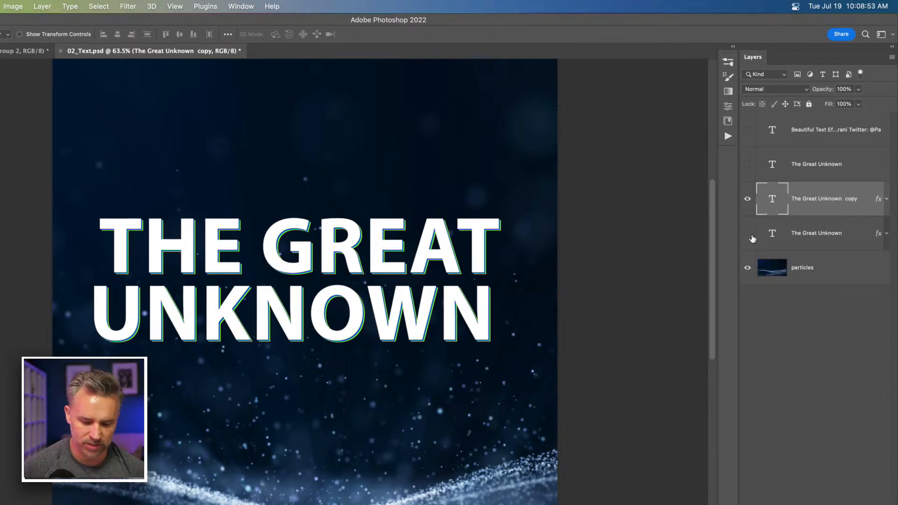
key("super+t")
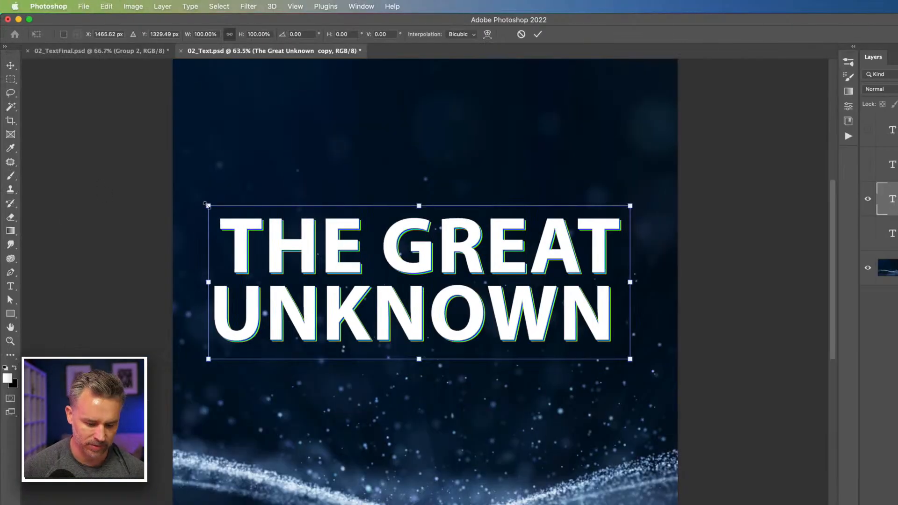
right_click(207, 205)
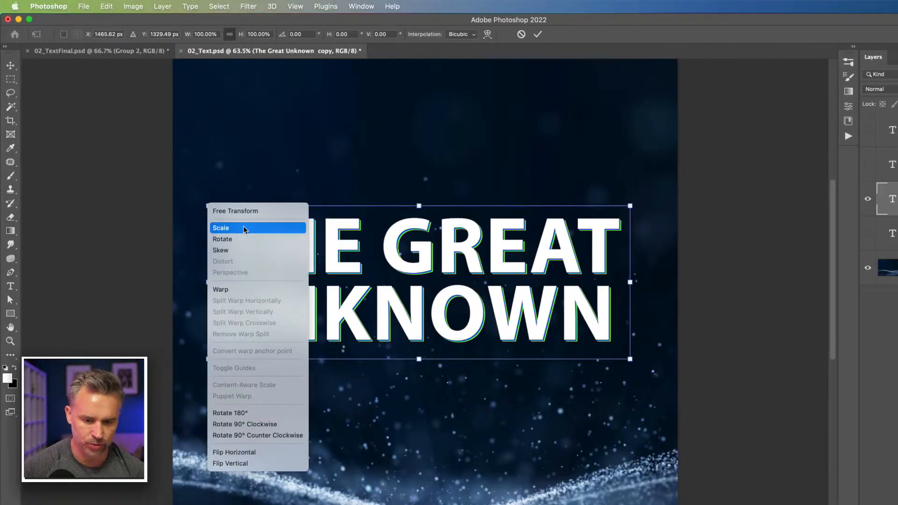
left_click(221, 156)
left_click_drag(211, 211, 350, 273)
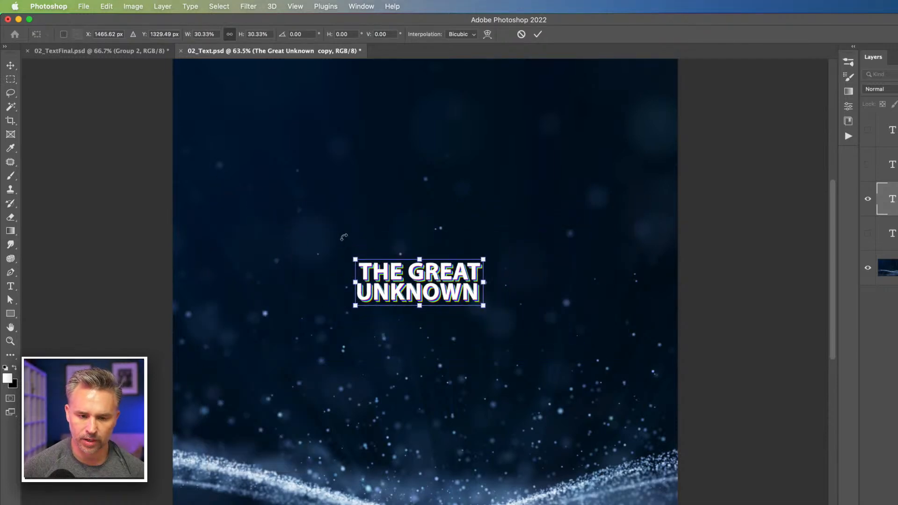
key("Return")
Inspect the stacked rainbow shadows on the reduced heading at 300% magnification and shift the heading slightly up and to the right
key("super+1")
key("super+equal")
key("super+equal")
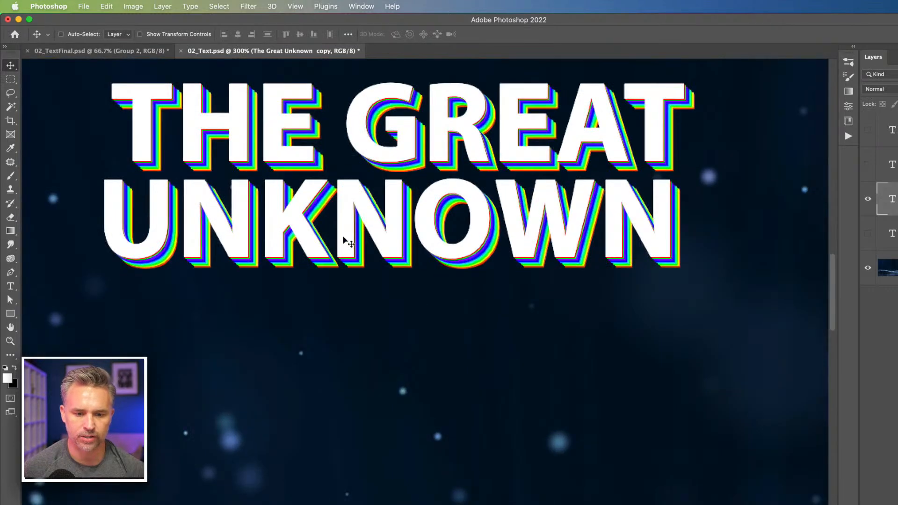
scroll(341, 236, "up", 3)
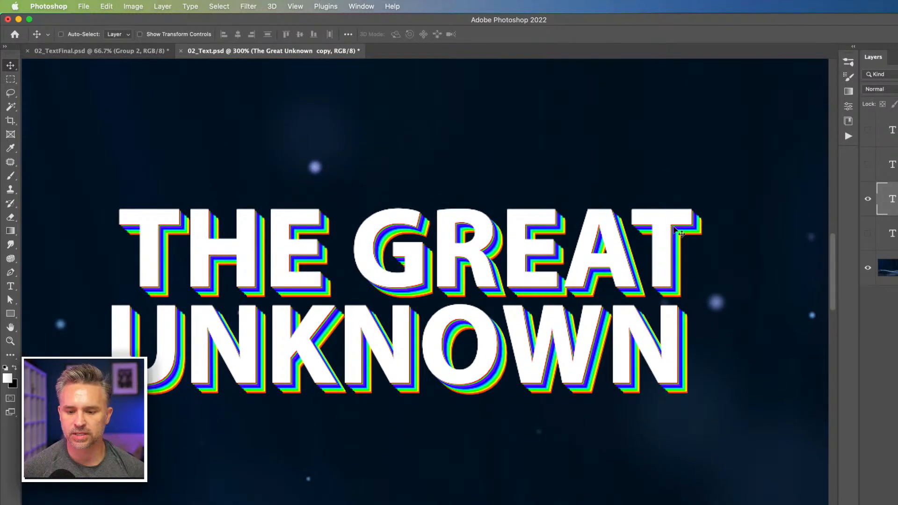
mouse_move(552, 264)
left_mouse_down()
mouse_move(629, 290)
mouse_move(557, 254)
left_mouse_up()
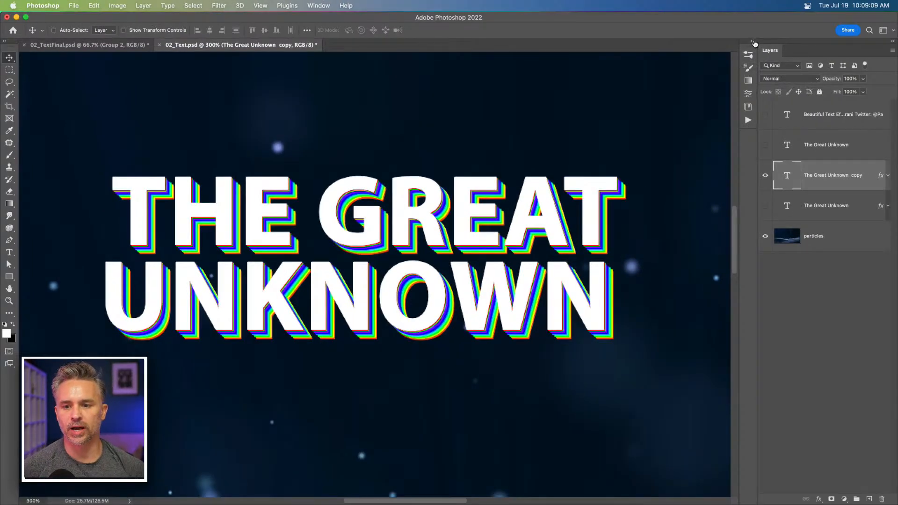
Bring up the collection of layer style presets with the heading copy selected, and place it beside the heading
left_click(753, 42)
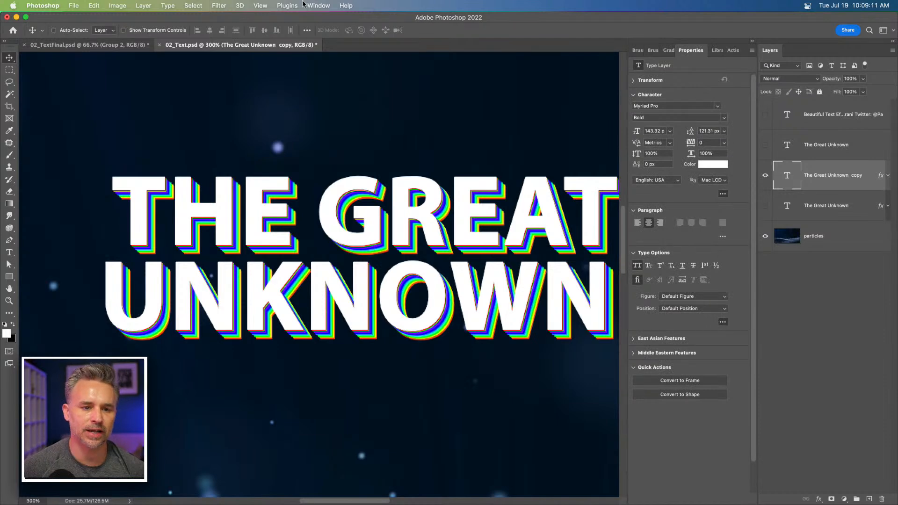
left_click(318, 5)
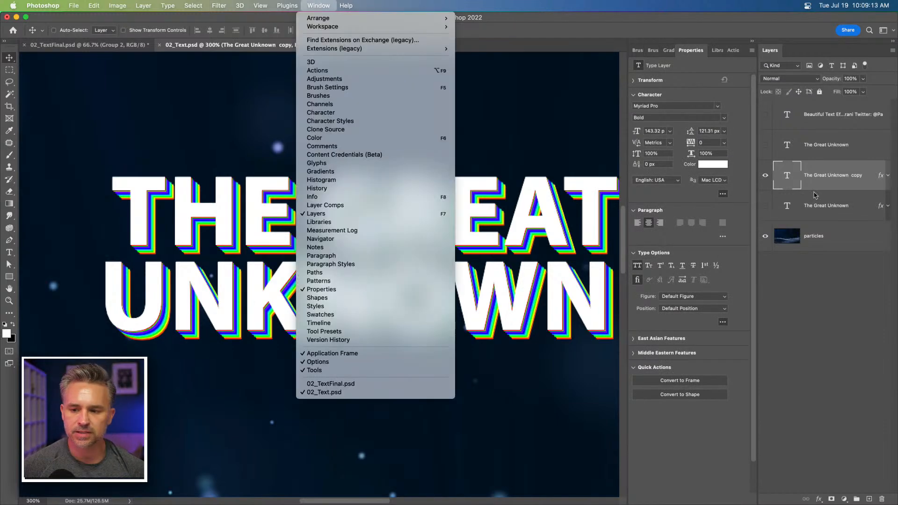
left_click(865, 178)
left_click(316, 5)
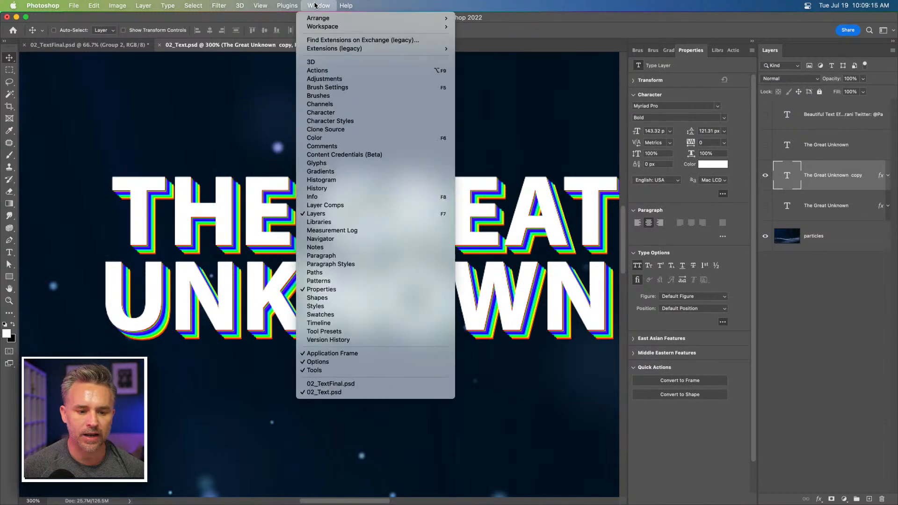
left_click(357, 306)
left_click_drag(468, 172, 547, 104)
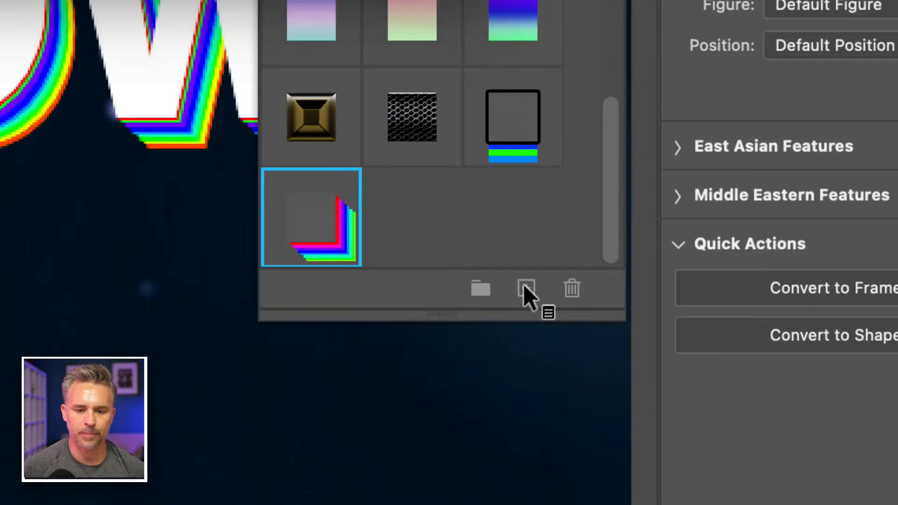
Save the heading copy's layer effects as a new style, named with the author's first name followed by "drop shadows"
left_click(526, 288)
type("Pauls drop shadows")
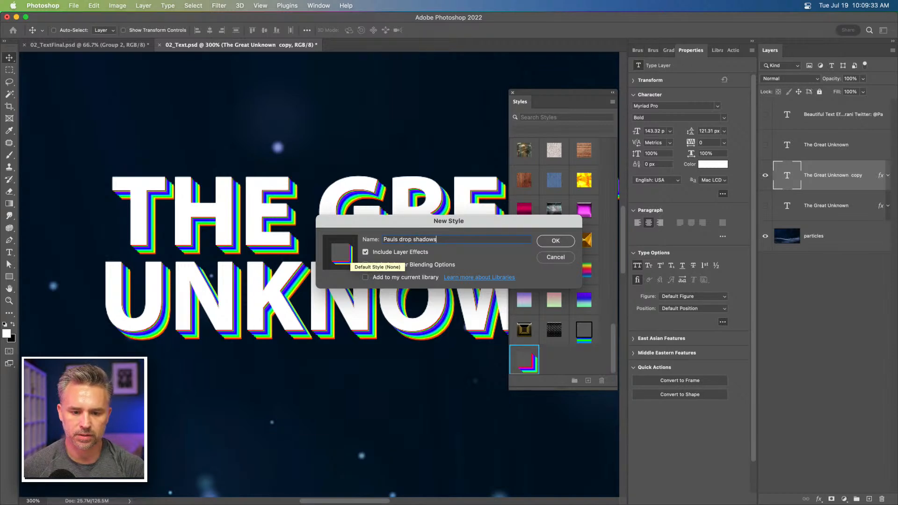
key("Return")
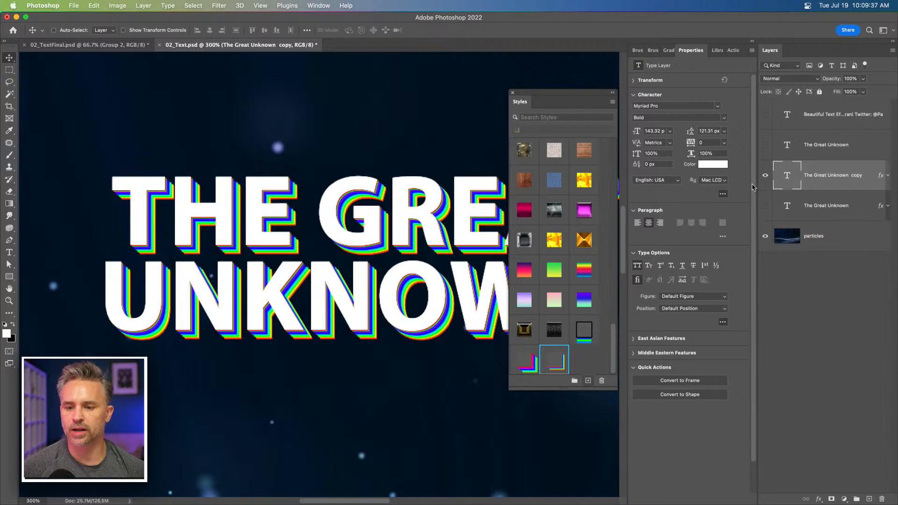
Show the script "The Great Unknown" heading instead of the all-caps copy and apply the Rainbow Shadows style to it
left_click(766, 145)
left_click(766, 175)
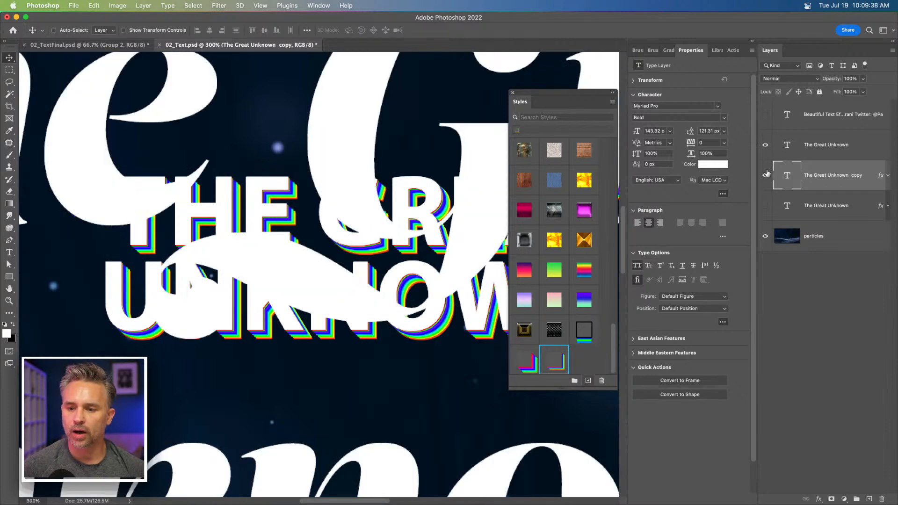
left_click(818, 148)
key("super+1")
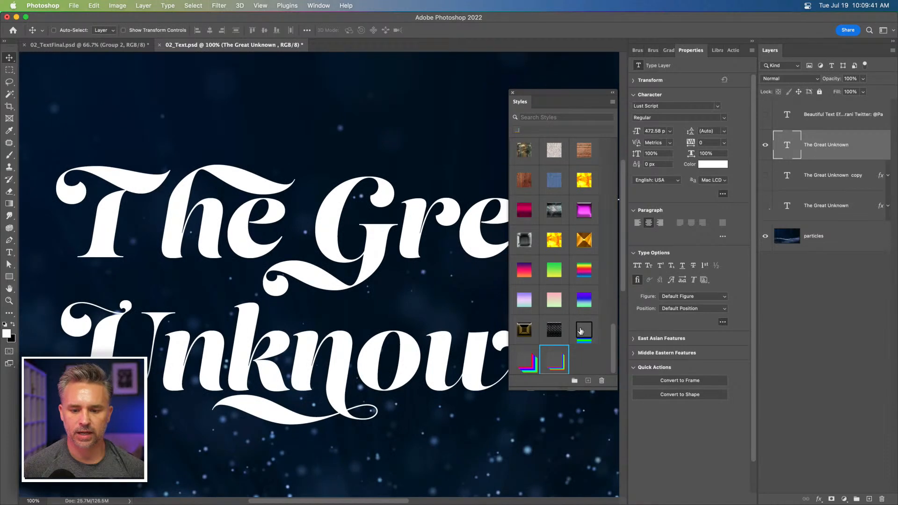
left_click(552, 361)
left_click(531, 360)
left_click_drag(550, 106, 600, 77)
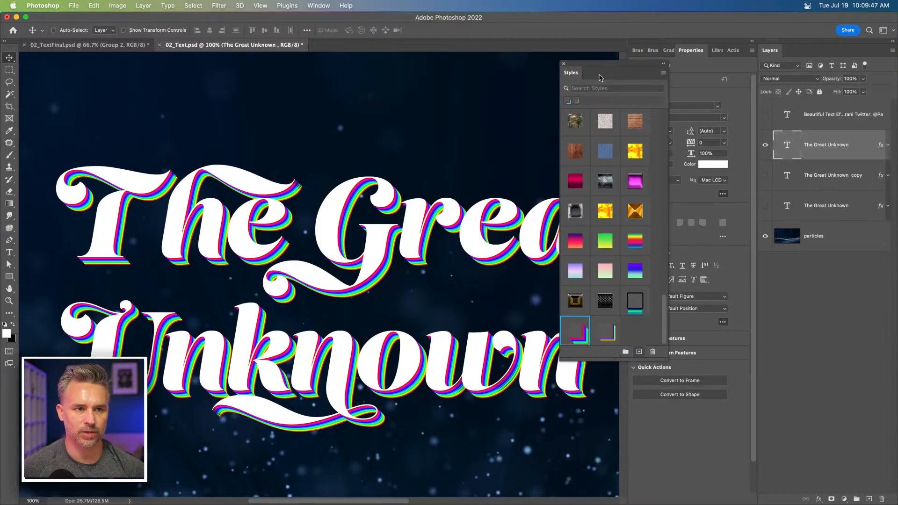
Compare the newly saved drop shadow style with Rainbow Shadows on the script heading, ending on Rainbow Shadows
key("super+equal")
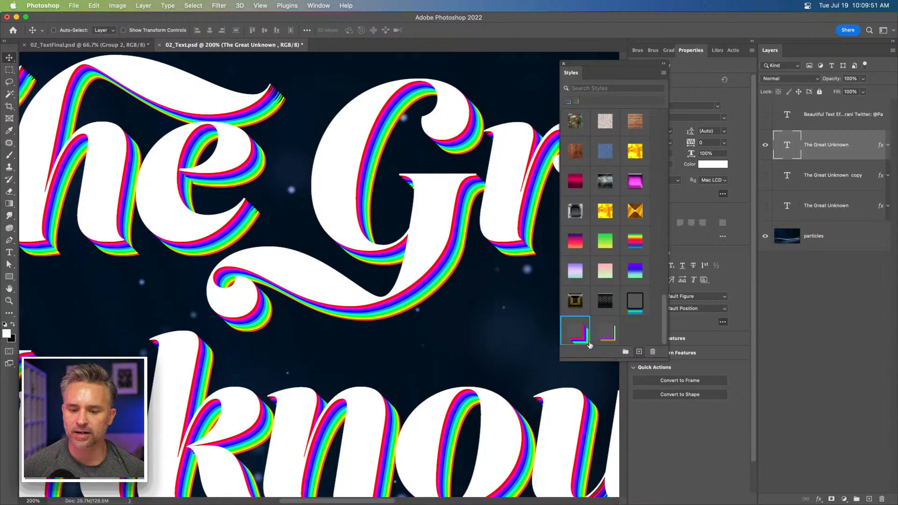
left_click(607, 337)
left_click(585, 336)
left_click(605, 340)
left_click(585, 337)
key("super")
key("super+0")
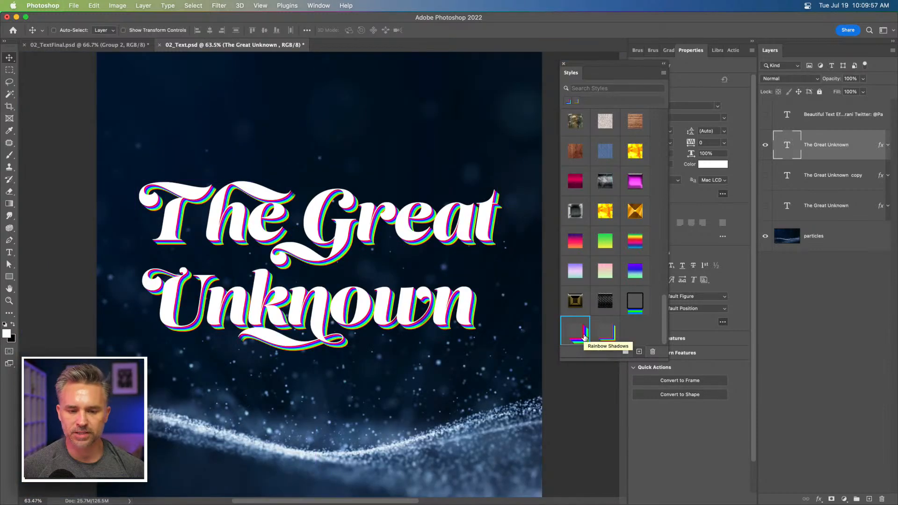
Show the all-caps heading copy in place of the script heading and scale it up to about 302.5%
left_click(766, 146)
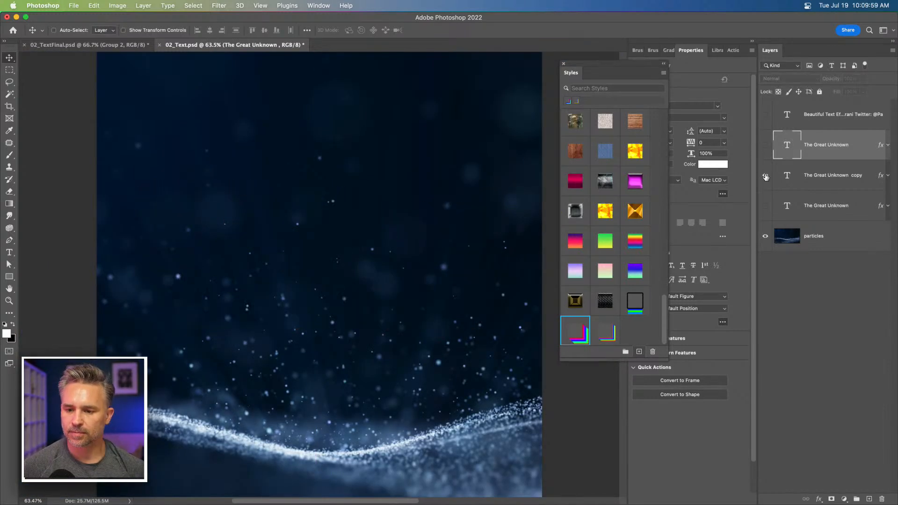
left_click(765, 176)
left_click(816, 179)
left_click_drag(592, 74, 535, 94)
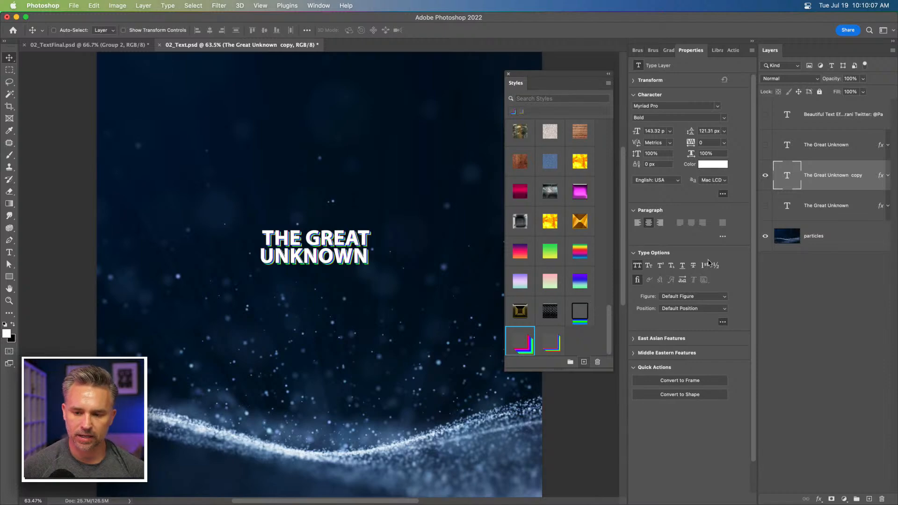
key("super+t")
left_click_drag(259, 227, 145, 185)
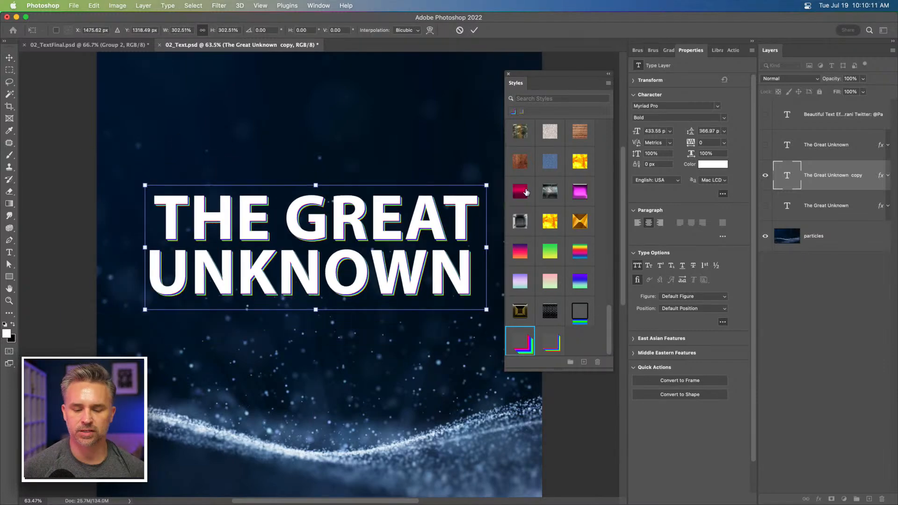
key("Return")
Try a range of texture, metallic, yellow pattern and gradient style presets on the all-caps heading copy, ending with the dark gold one
left_click(519, 136)
left_click(520, 162)
left_click(520, 191)
left_click(549, 192)
left_click(550, 221)
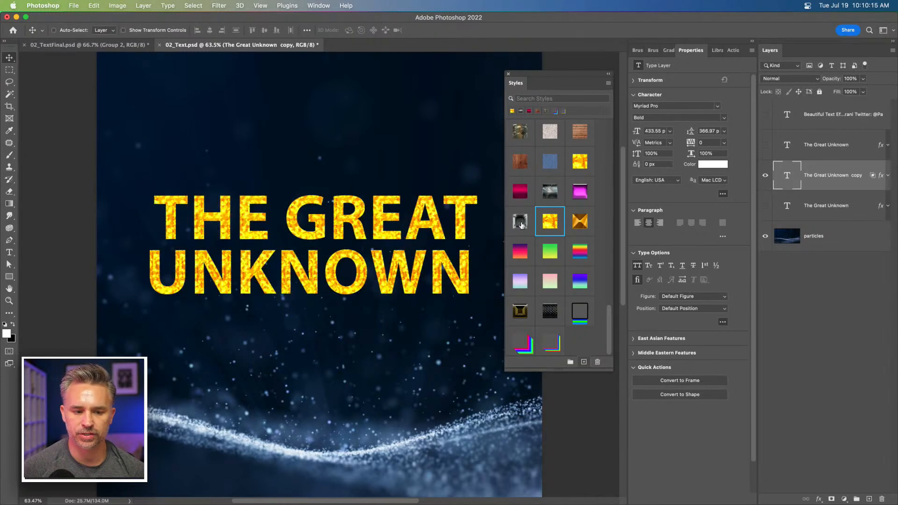
left_click(521, 224)
left_click(520, 254)
left_click(547, 252)
left_click(549, 283)
left_click(519, 280)
left_click(519, 311)
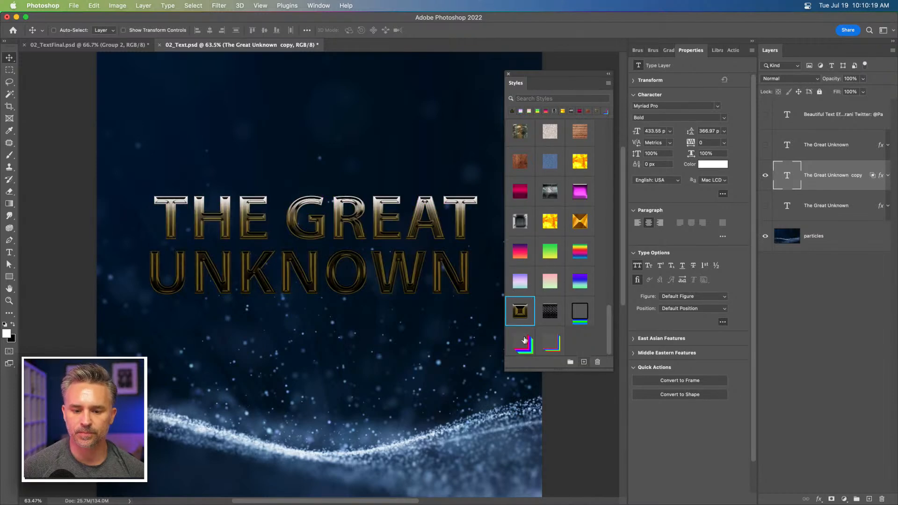
Try both saved shadow styles, Pretty2, the green-yellow gradient, the glossy magenta and the plain blue texture presets on the heading copy
left_click(525, 346)
left_click(551, 345)
left_click(544, 311)
left_click(548, 289)
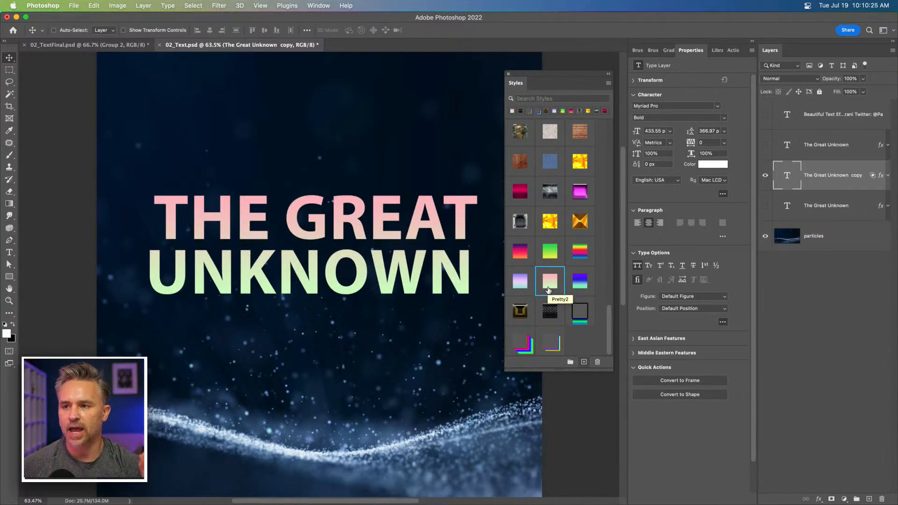
left_click(550, 223)
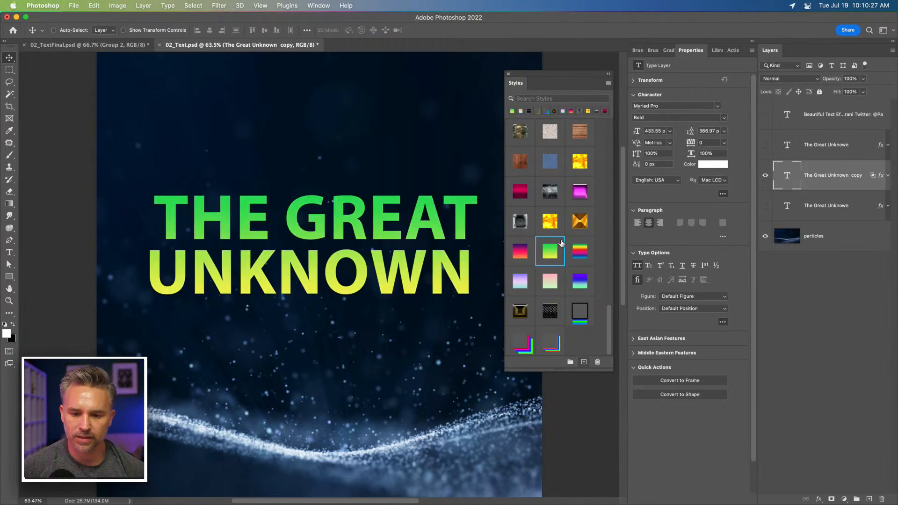
left_click(571, 183)
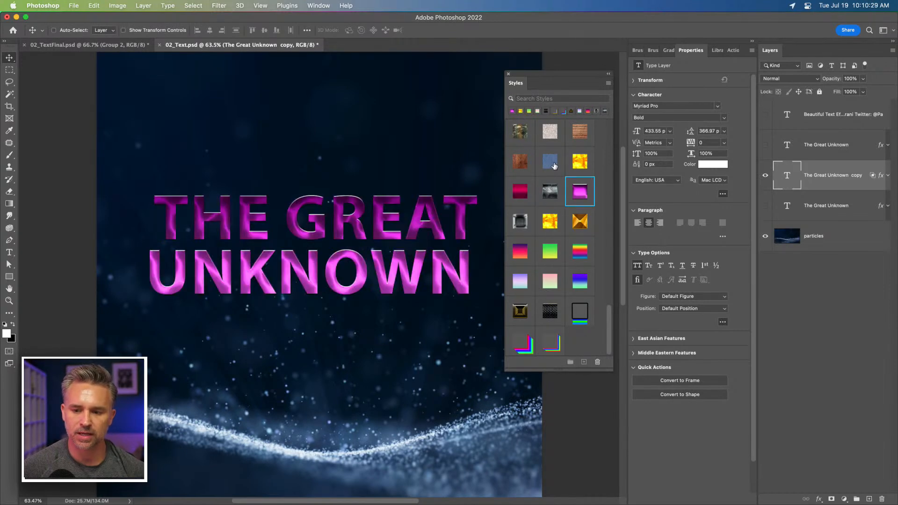
left_click(550, 161)
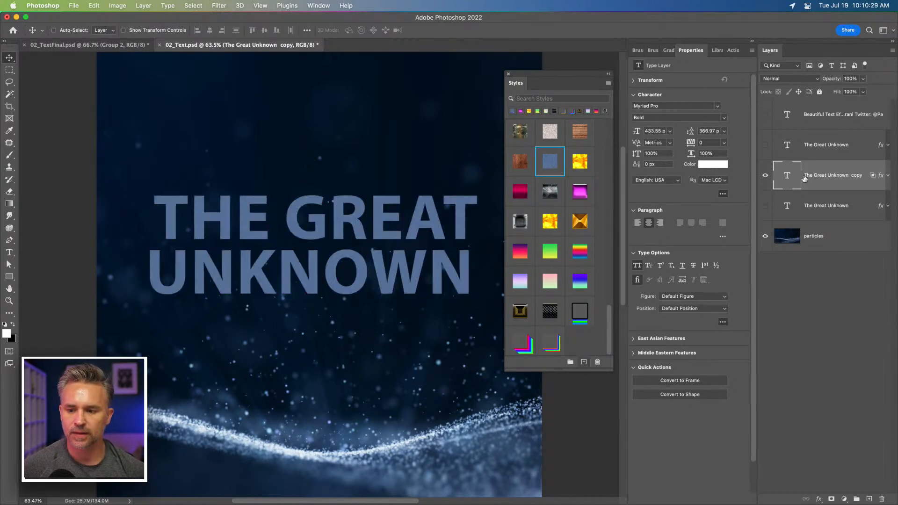
Dock the style presets alongside the layers and apply the pale stone texture style to the heading copy, with its effects list expanded
left_click(889, 176)
left_click_drag(575, 90, 699, 53)
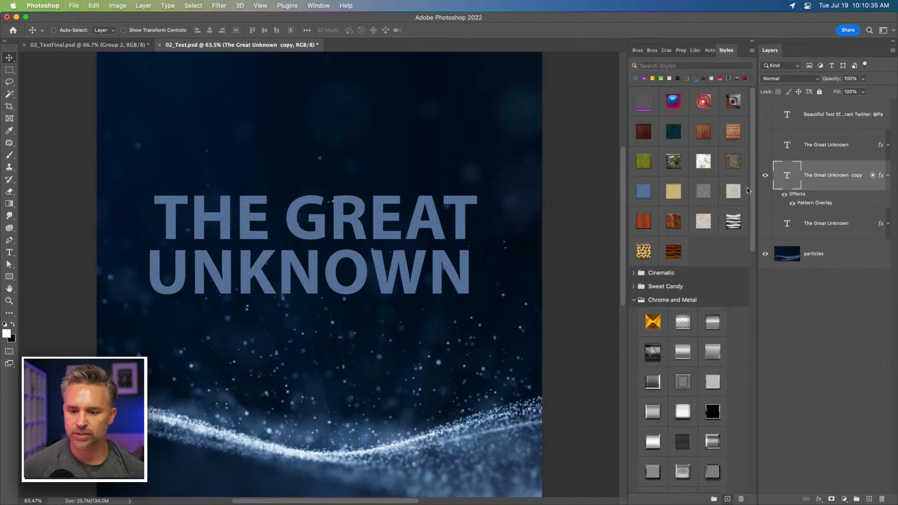
left_click(695, 219)
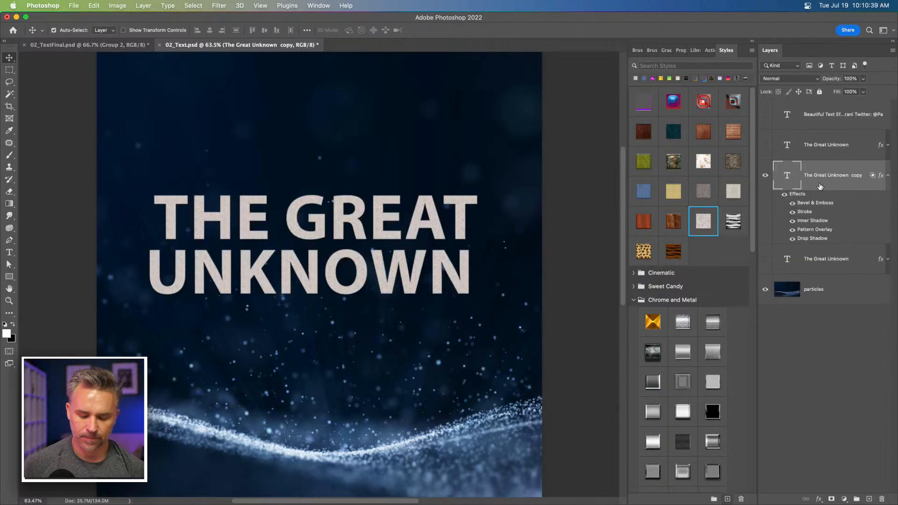
key("super+equal")
key("super+equal")
key("super+equal")
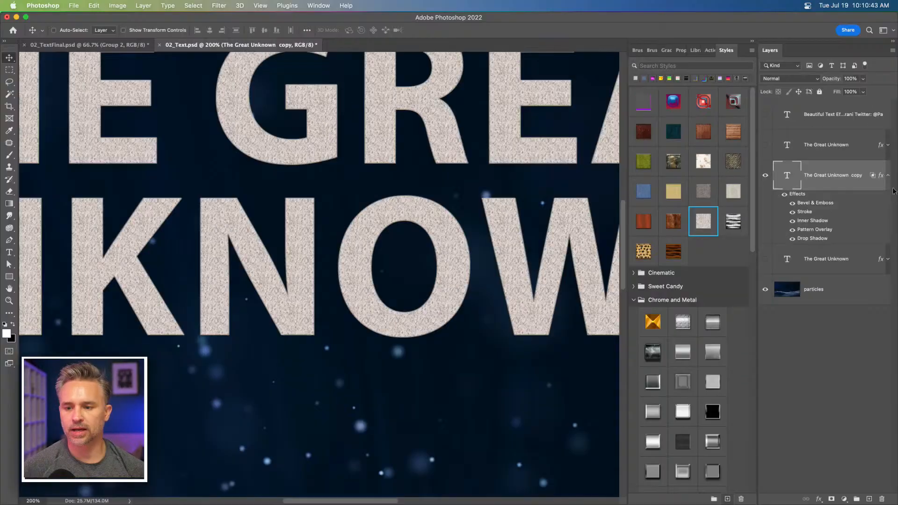
Try the brown, ribbed yellow and camouflage-coloured texture styles on the heading copy, finishing with the dark teal texture style
left_click(673, 221)
left_click(674, 191)
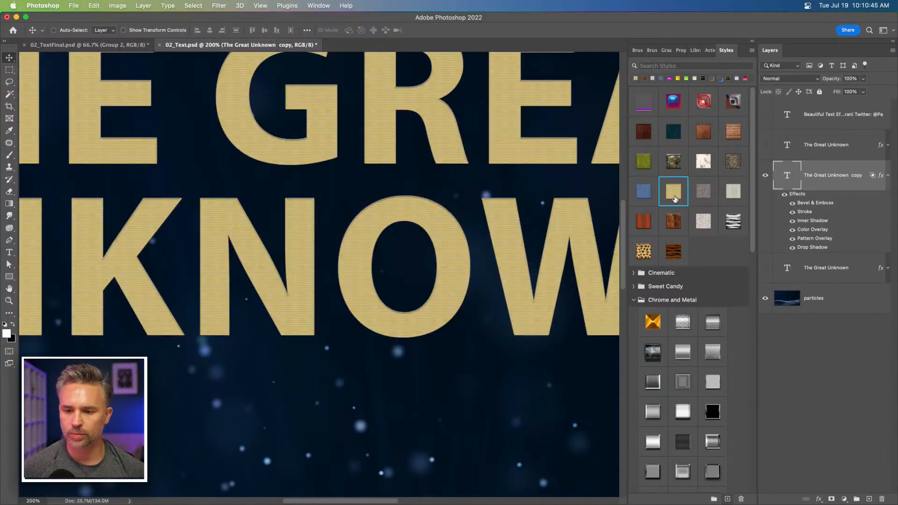
left_click(672, 161)
left_click(675, 137)
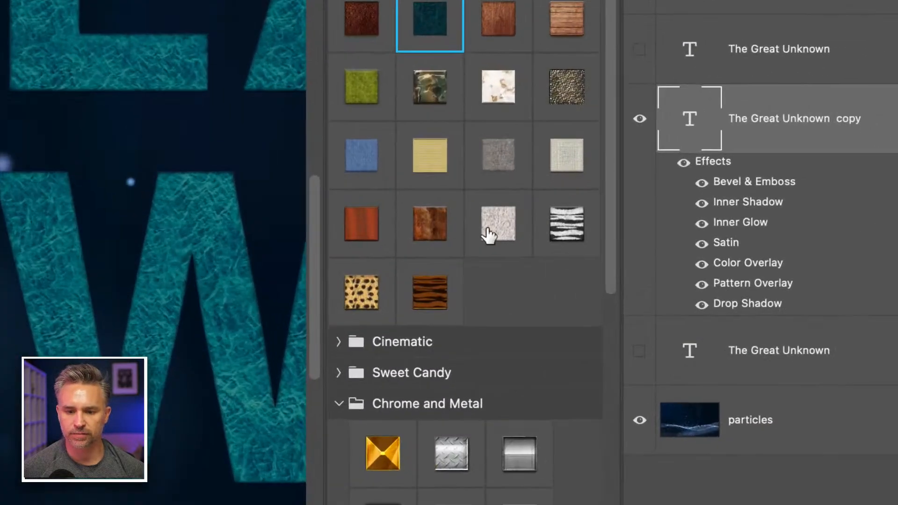
Try the pale cracked, zebra, red wood and rust texture styles on the heading copy, finishing with the leopard print
left_click(708, 223)
left_click(557, 229)
left_click(363, 226)
left_click(425, 233)
left_click(362, 293)
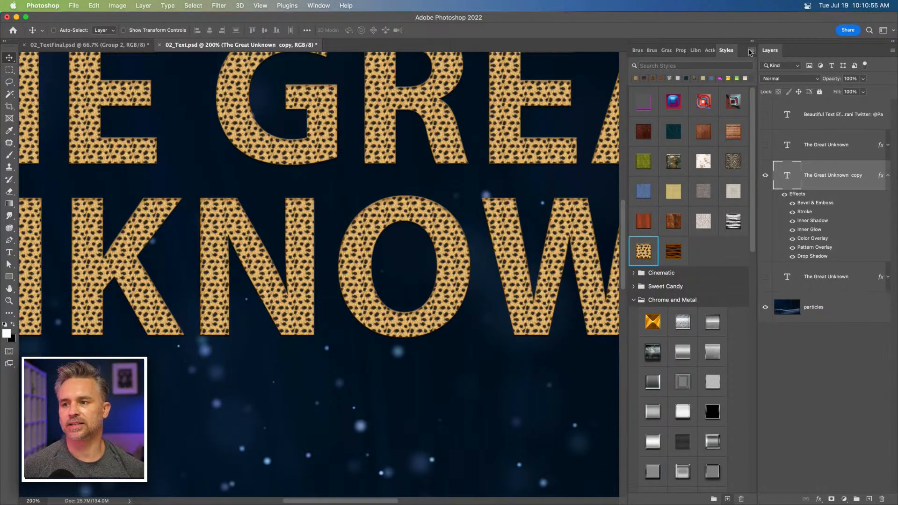
Load the Legacy Styles and More presets and collapse the Chrome and Metal and Halloween style groups
left_click(750, 51)
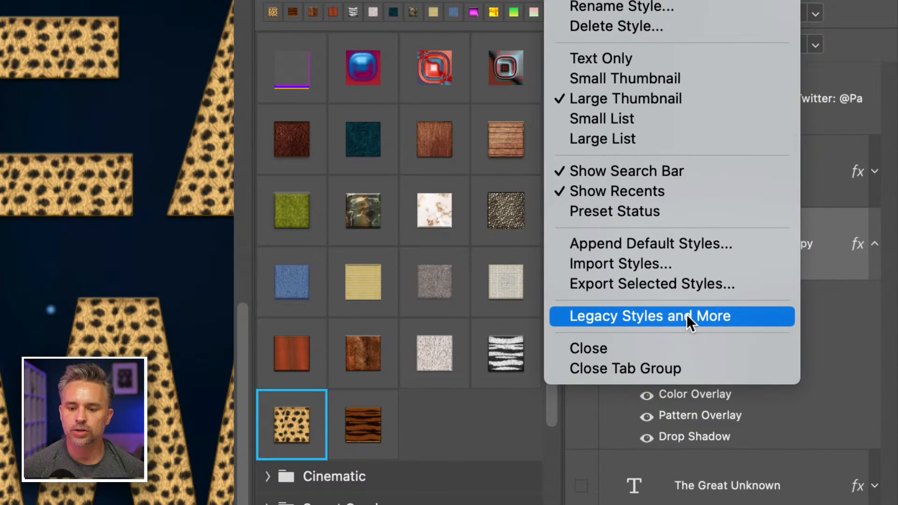
left_click(687, 314)
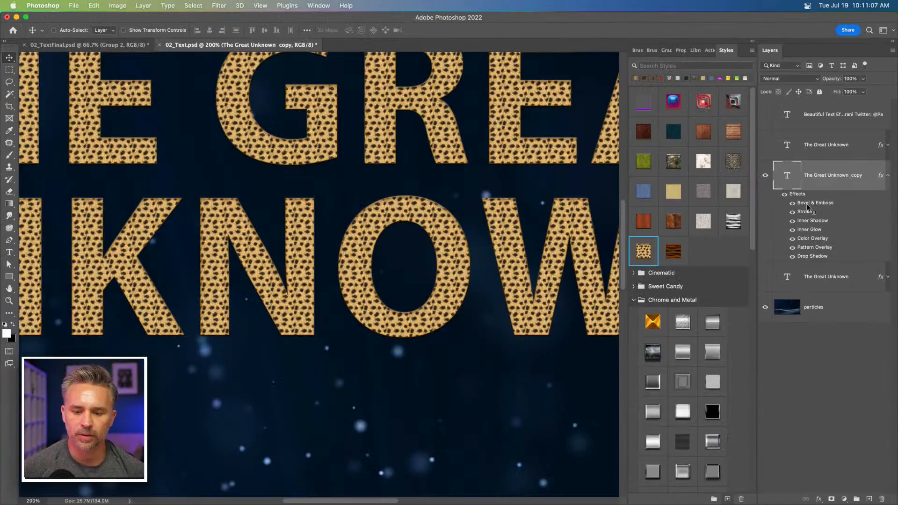
left_click(635, 299)
left_click(634, 329)
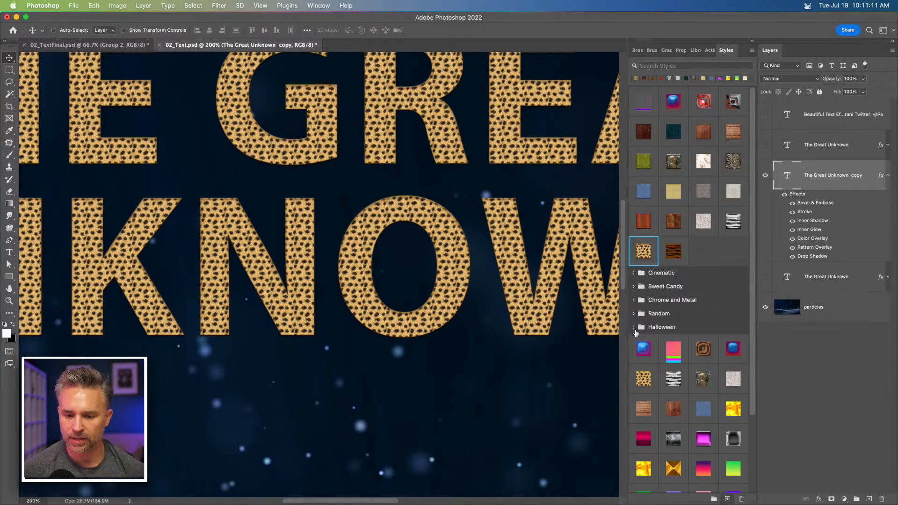
Expand Legacy Styles and More down to the Gel group inside 2019 Styles
scroll(642, 357, "down", 5)
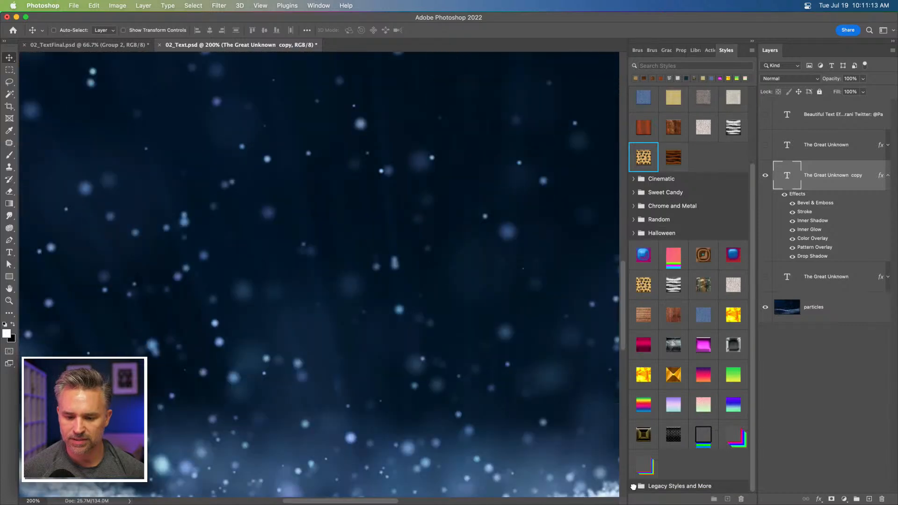
left_click(635, 487)
left_click(640, 474)
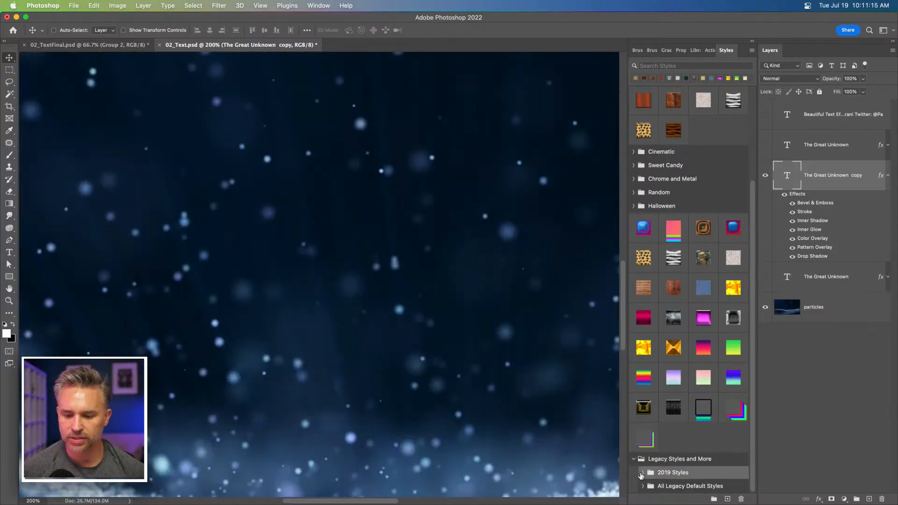
left_click(643, 473)
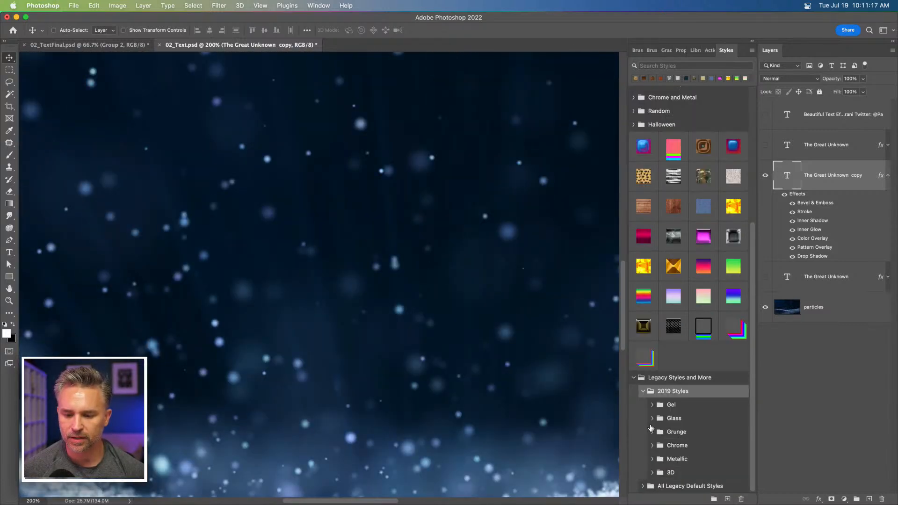
left_click(652, 405)
Remove all layer effects from the The Great Unknown copy layer, viewing the whole heading at 100%
scroll(346, 503, "up", 5)
scroll(346, 504, "up", 3)
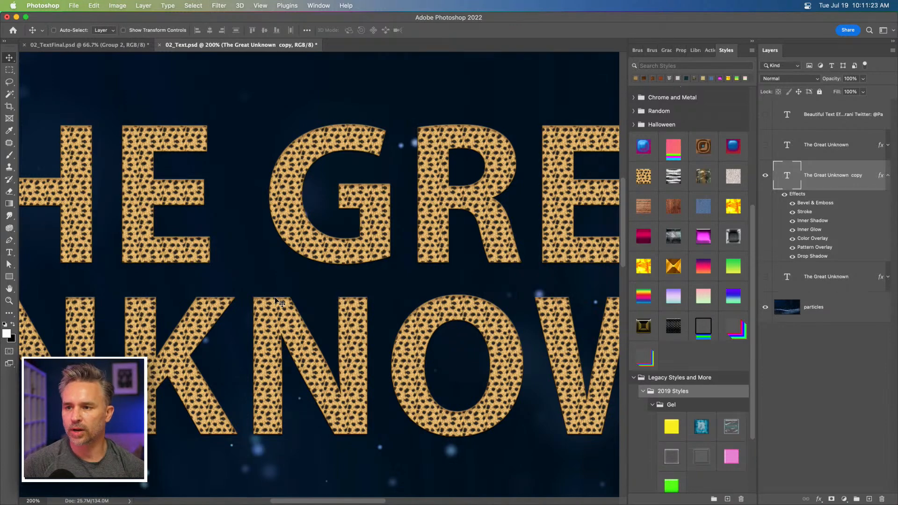
key("super+minus")
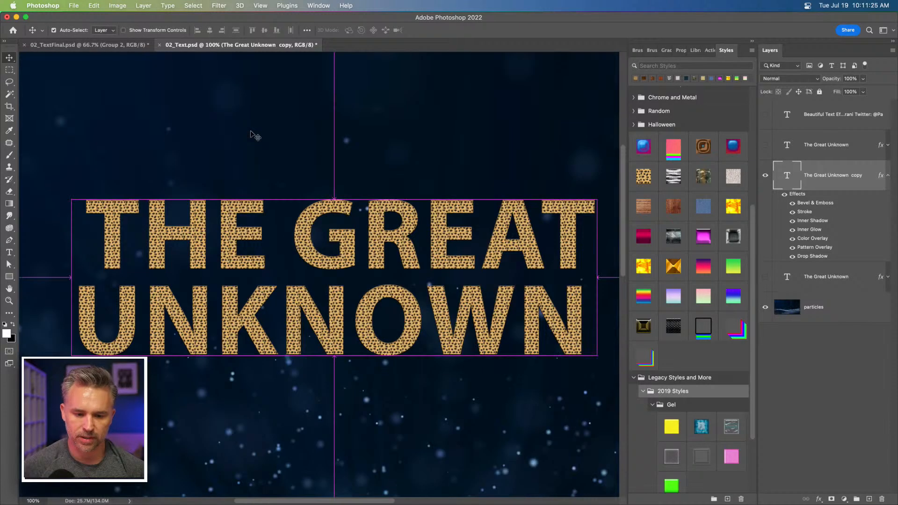
left_click_drag(802, 195, 884, 215)
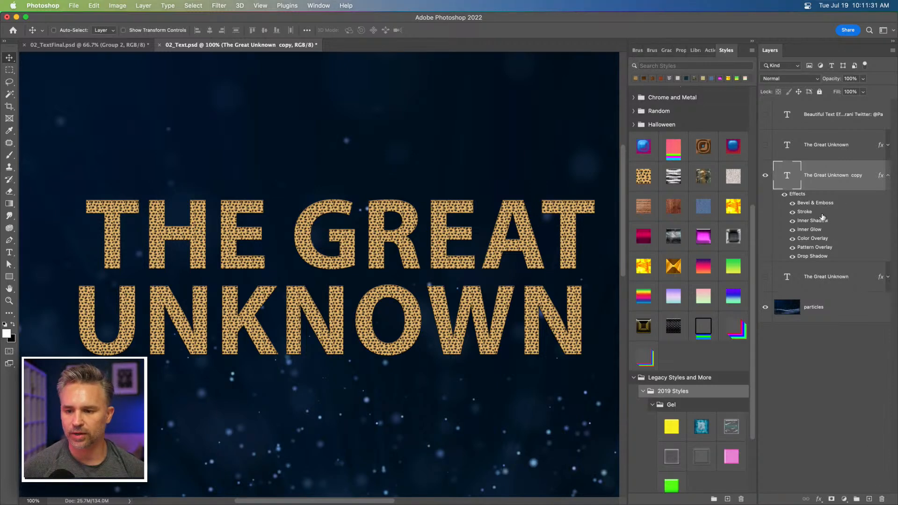
left_click_drag(799, 195, 882, 500)
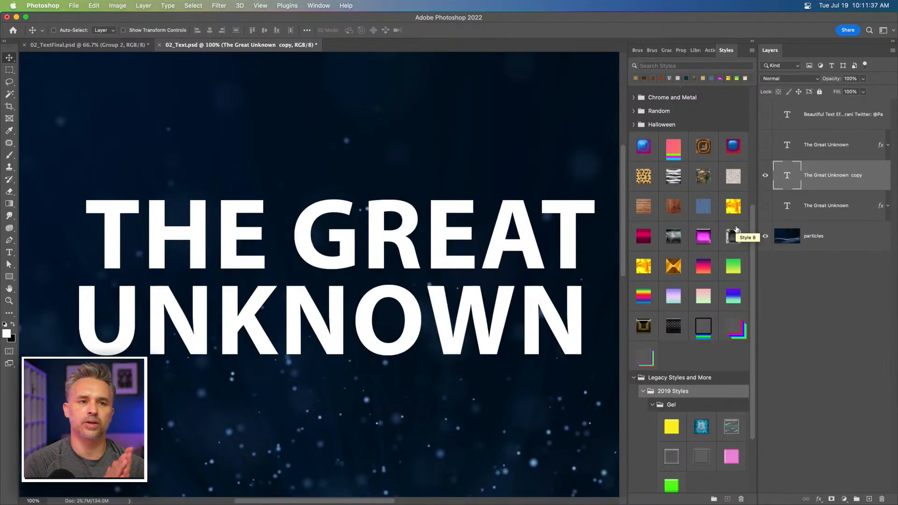
Open the heading copy's layer style settings and turn on a Gradient Overlay
double_click(872, 176)
left_click_drag(526, 141, 453, 121)
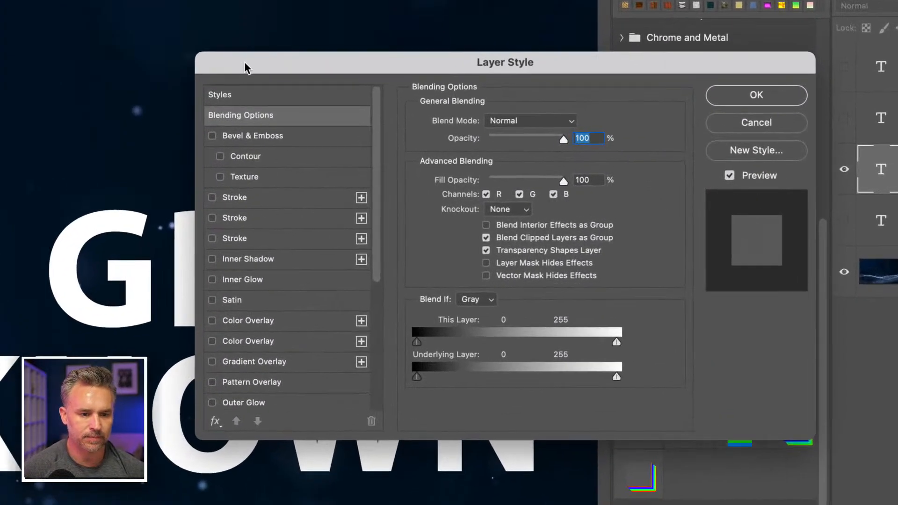
left_click_drag(397, 108, 420, 110)
left_click_drag(281, 62, 286, 61)
left_click(255, 362)
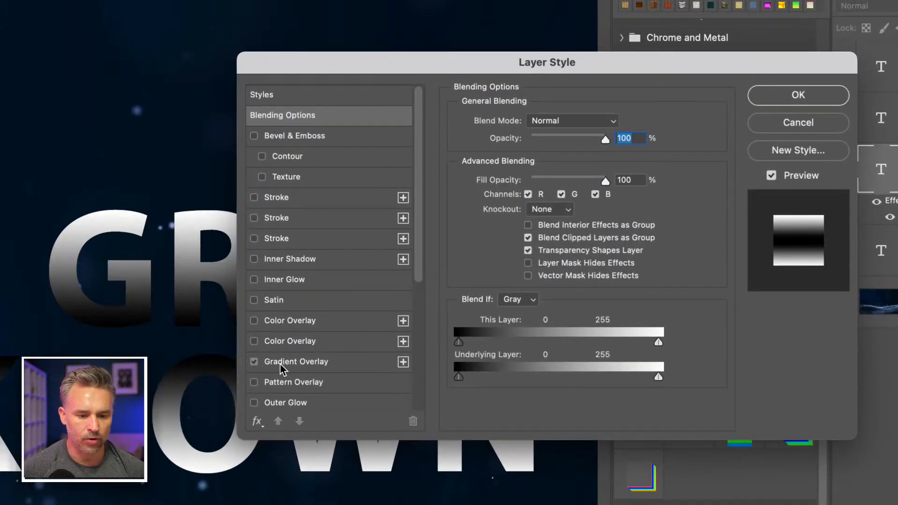
left_click(280, 364)
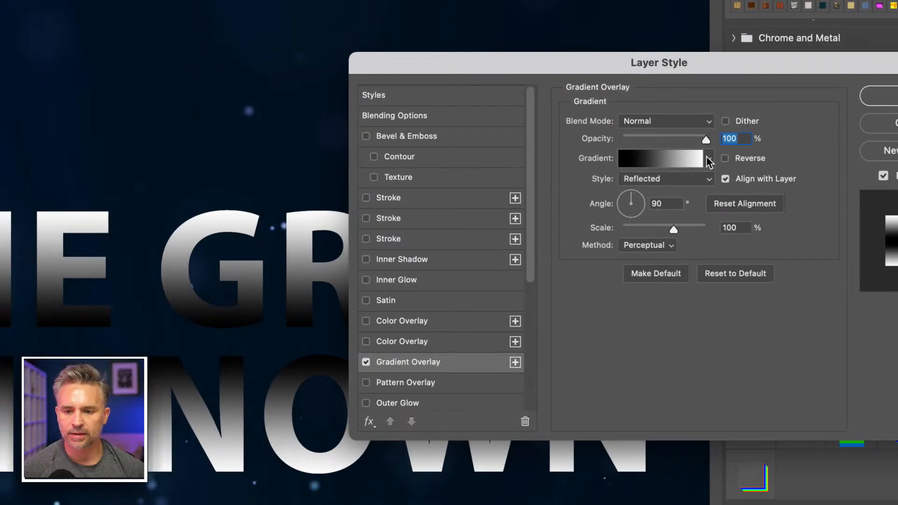
Choose the white-to-black gradient preset for the heading's Gradient Overlay
left_click(708, 158)
scroll(542, 280, "up", 5)
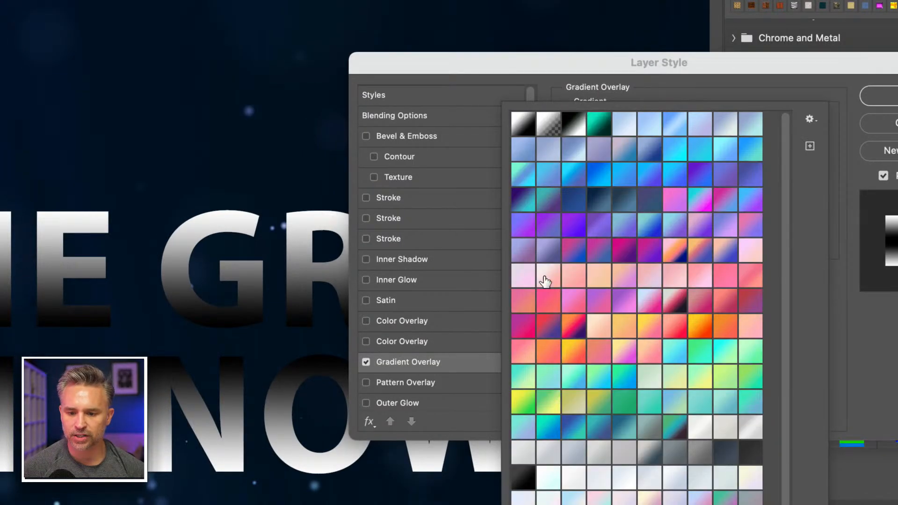
left_click(523, 125)
left_click(541, 66)
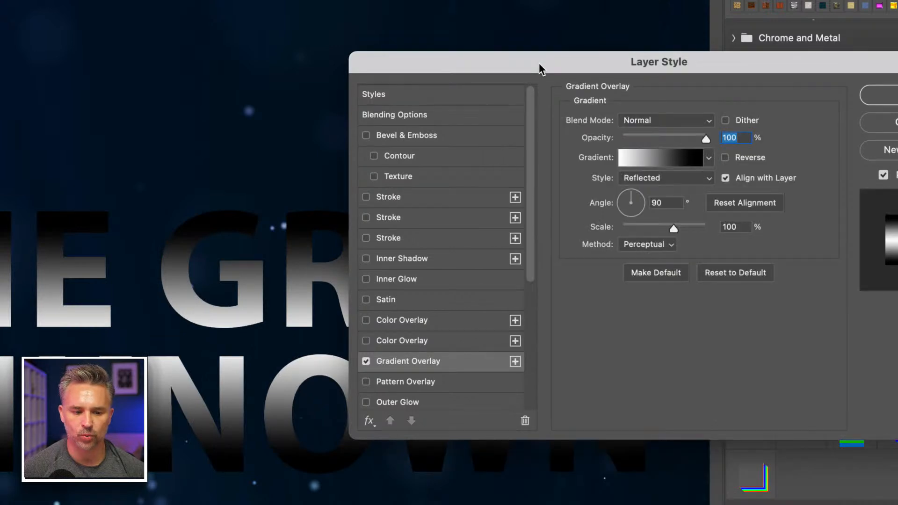
Set the Gradient Overlay's angle to -90° and, after trying the Linear style, set it to Reflected
left_click(698, 181)
left_click(676, 136)
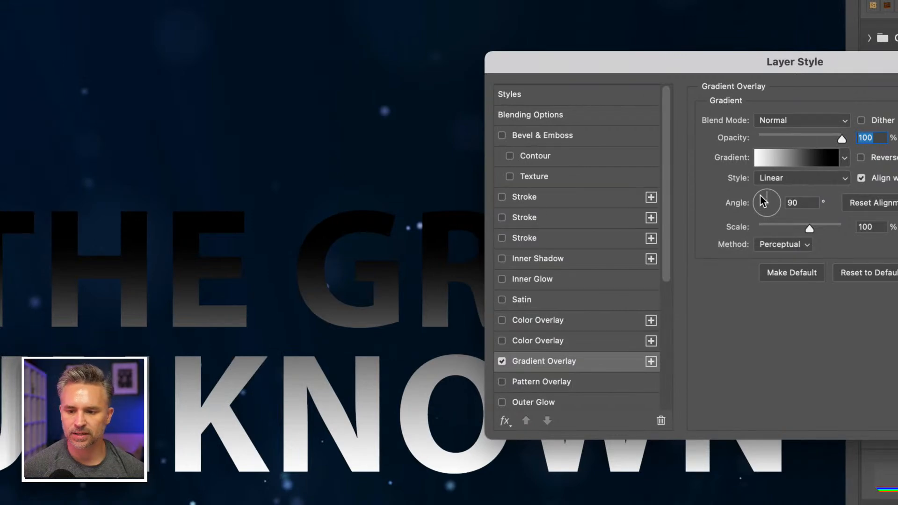
left_click_drag(761, 197, 768, 191)
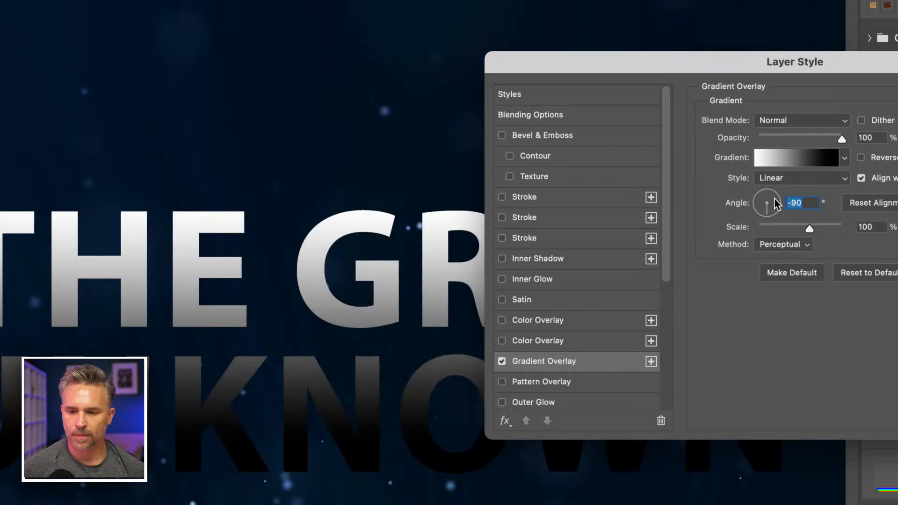
left_click(790, 177)
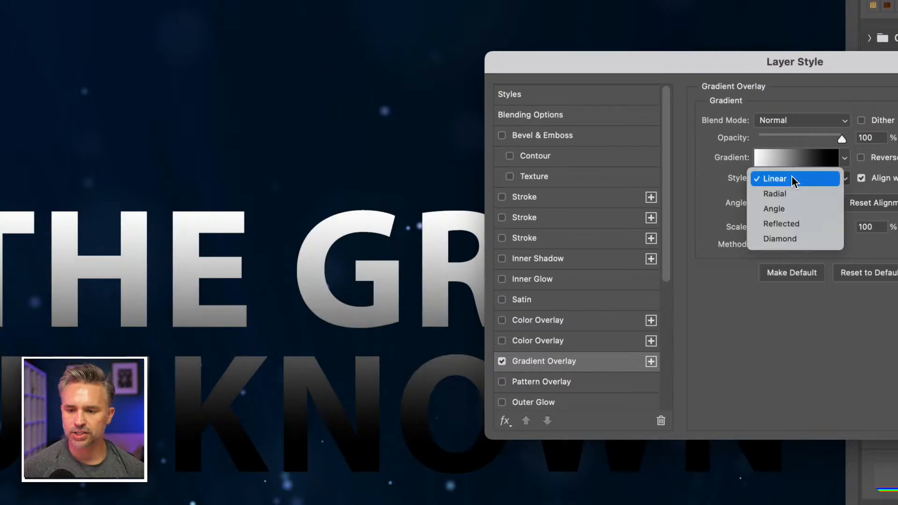
left_click(784, 224)
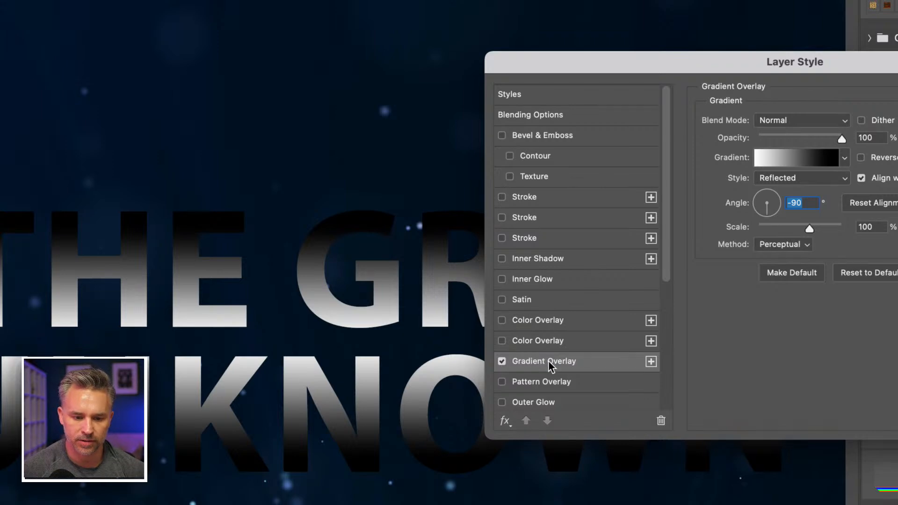
Add Bevel & Emboss, reset it to its defaults, and set its depth to 147% and size to 9 px
left_click(502, 135)
left_click(546, 136)
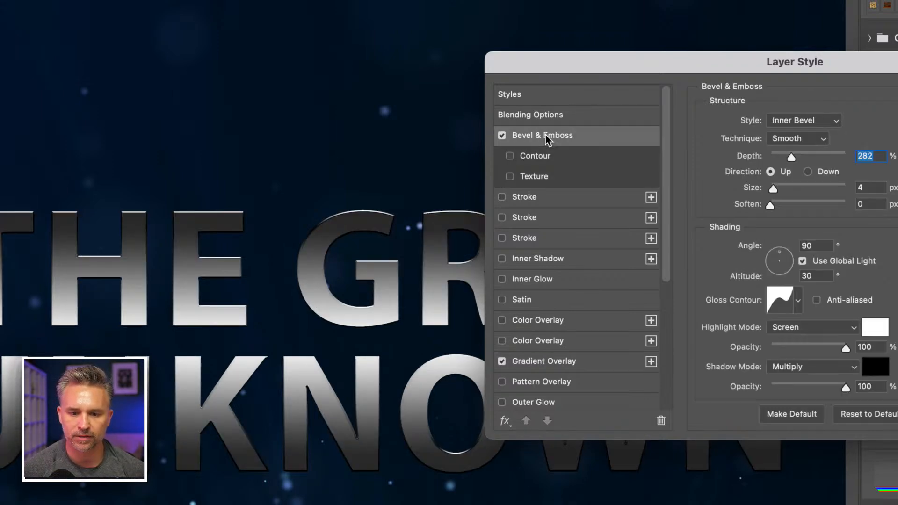
left_click_drag(740, 69, 638, 75)
left_click(751, 418)
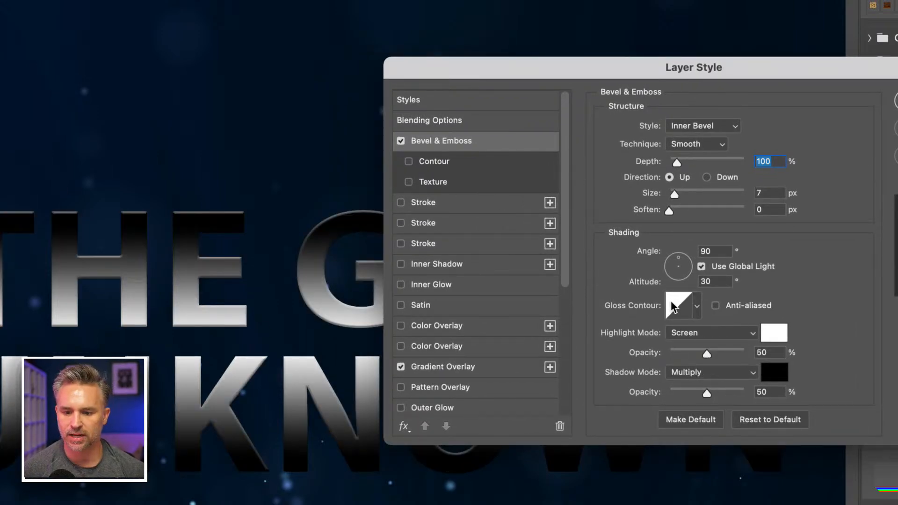
mouse_move(676, 162)
left_mouse_down()
mouse_move(716, 162)
mouse_move(667, 164)
mouse_move(683, 164)
mouse_move(693, 196)
mouse_move(677, 194)
left_mouse_up()
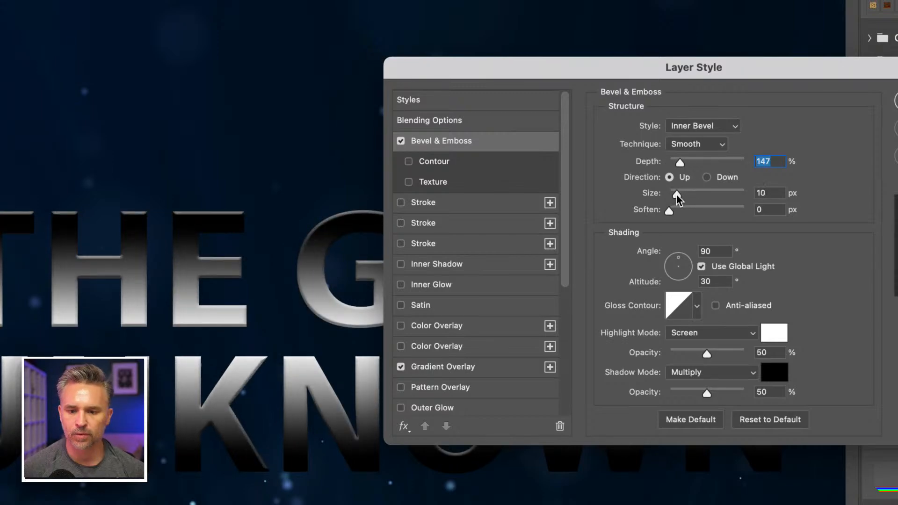
left_click_drag(676, 194, 675, 195)
Try several gloss contours on the heading's bevel and return to the straight diagonal one
left_click(697, 309)
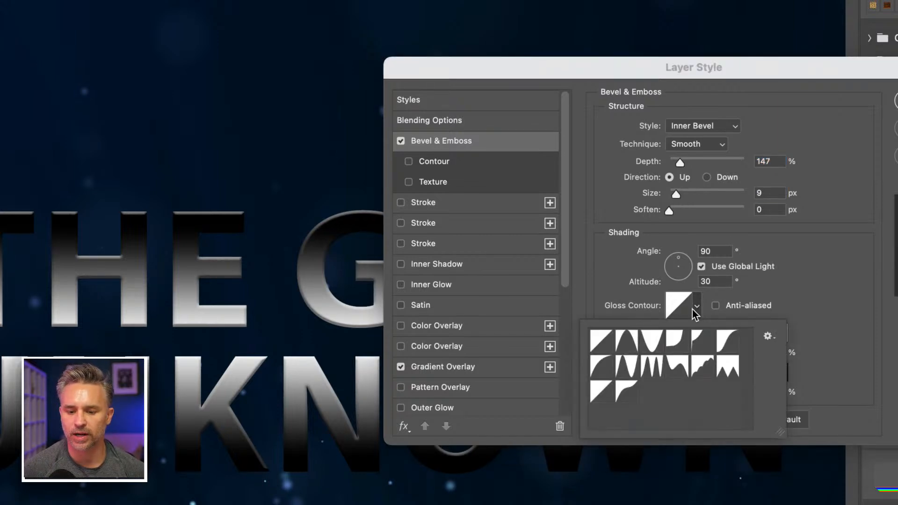
left_click(628, 346)
left_click(626, 366)
left_click(627, 391)
left_click(652, 366)
left_click(678, 368)
left_click(651, 368)
left_click(650, 344)
left_click(634, 343)
left_click(628, 388)
left_click(601, 340)
left_click(603, 269)
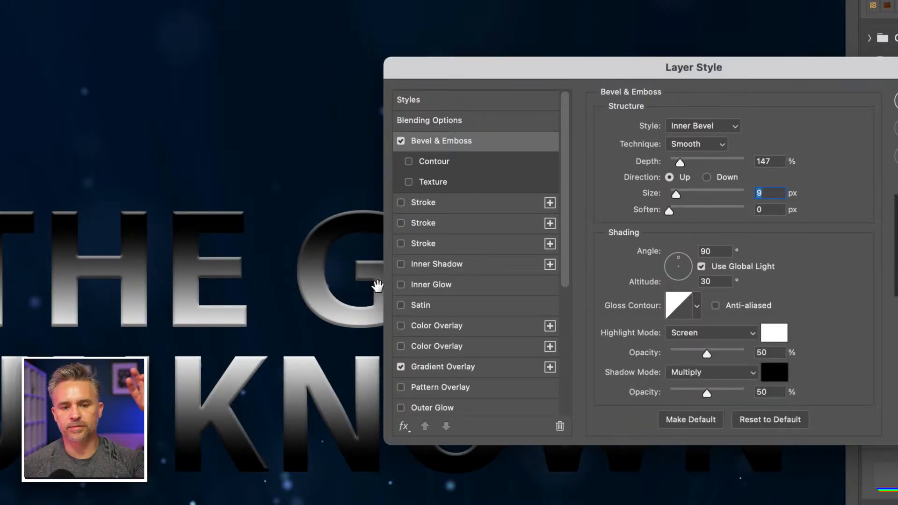
Add a Satin effect to the heading copy and reset it to its default settings
left_click(401, 307)
left_click(421, 307)
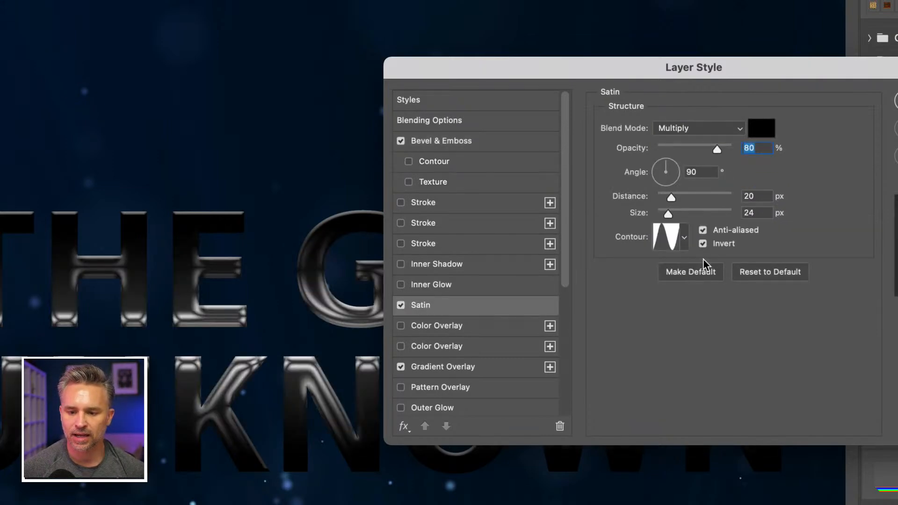
left_click(756, 268)
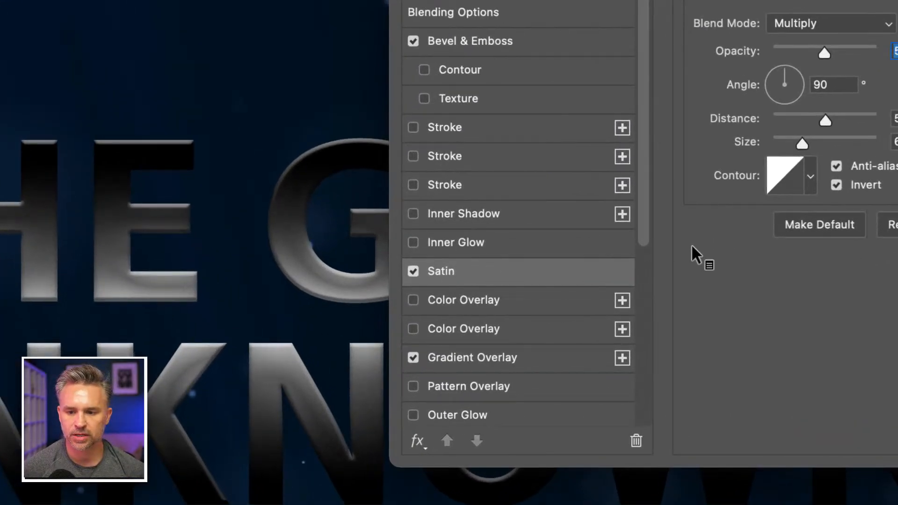
Try various contours for the Satin effect and settle on the one with two white dips
left_click(810, 177)
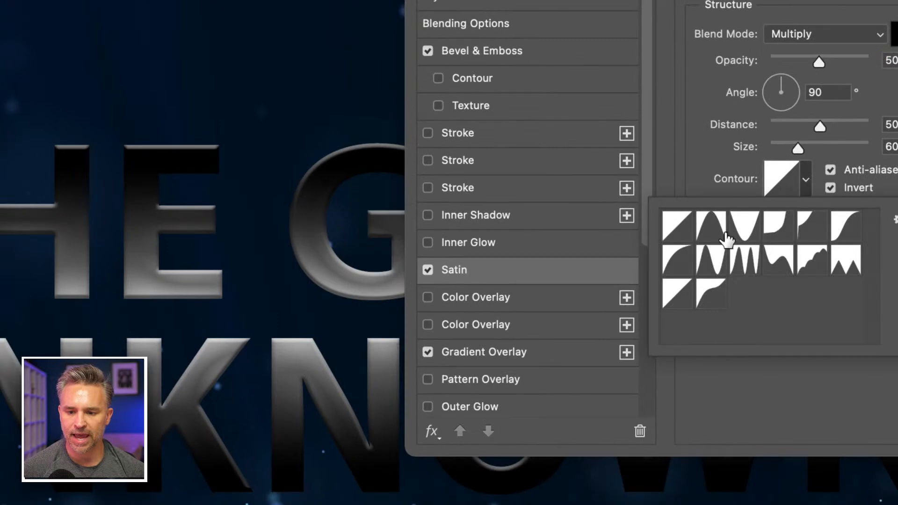
left_click(739, 260)
left_click(738, 234)
left_click(715, 230)
left_click(746, 260)
left_click(703, 257)
left_click(707, 227)
left_click(746, 227)
left_click(746, 265)
left_click(774, 261)
left_click(739, 226)
left_click(739, 257)
left_click(713, 258)
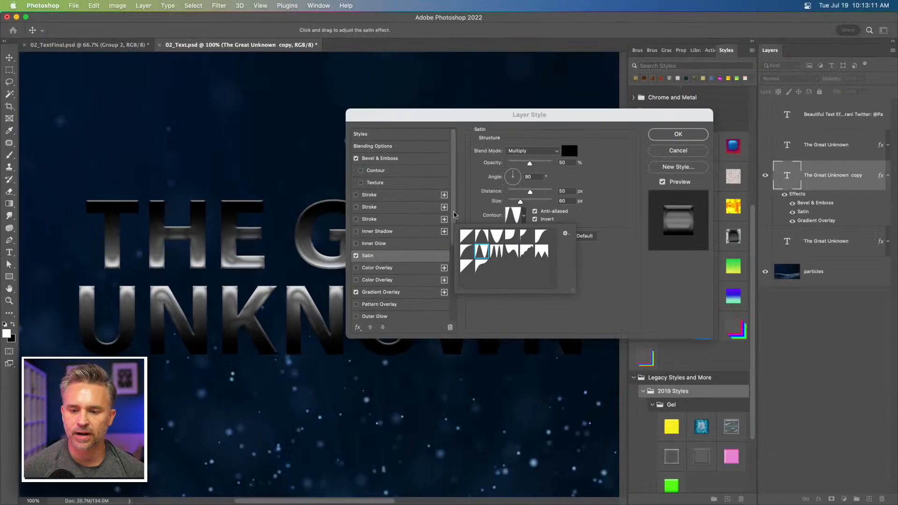
left_click(681, 154)
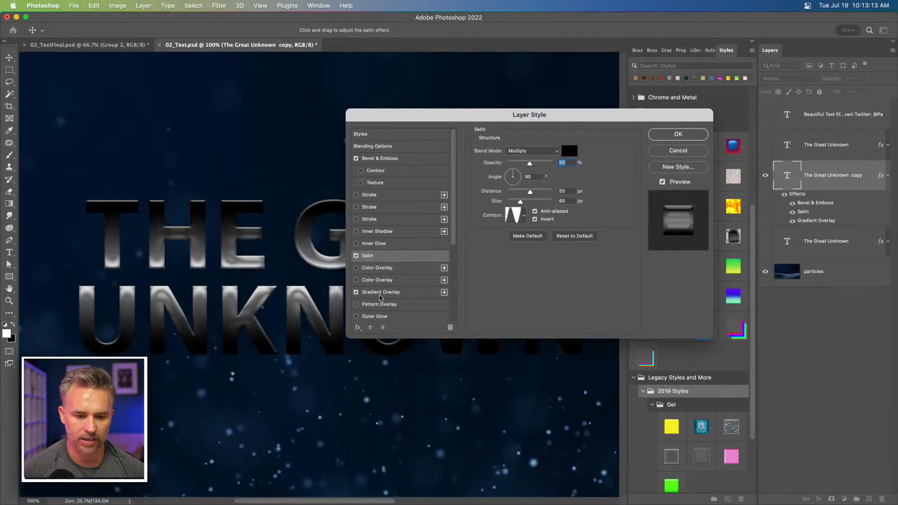
Increase the Gradient Overlay's scale to 143% and apply the layer style
left_click(381, 293)
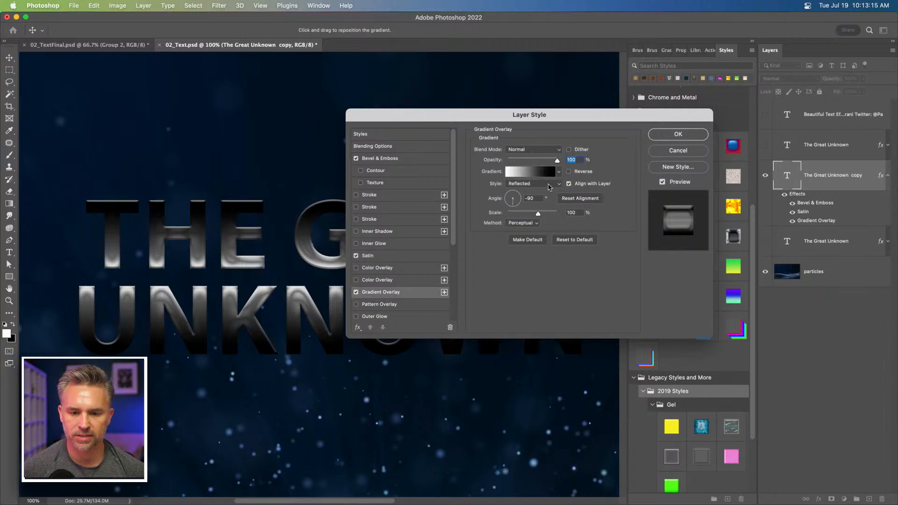
left_click_drag(538, 213, 552, 215)
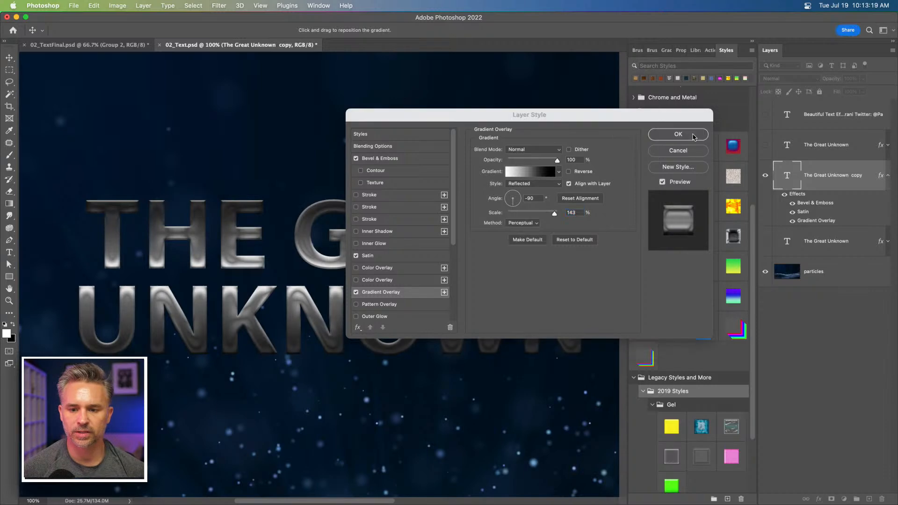
left_click(691, 135)
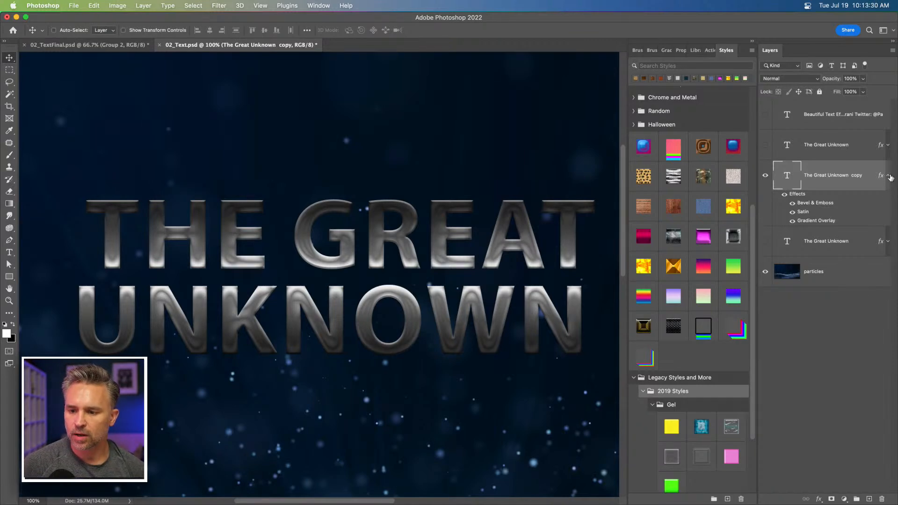
Add a Gradient Map adjustment layer above the heading copy and reverse its gradient
left_click(752, 41)
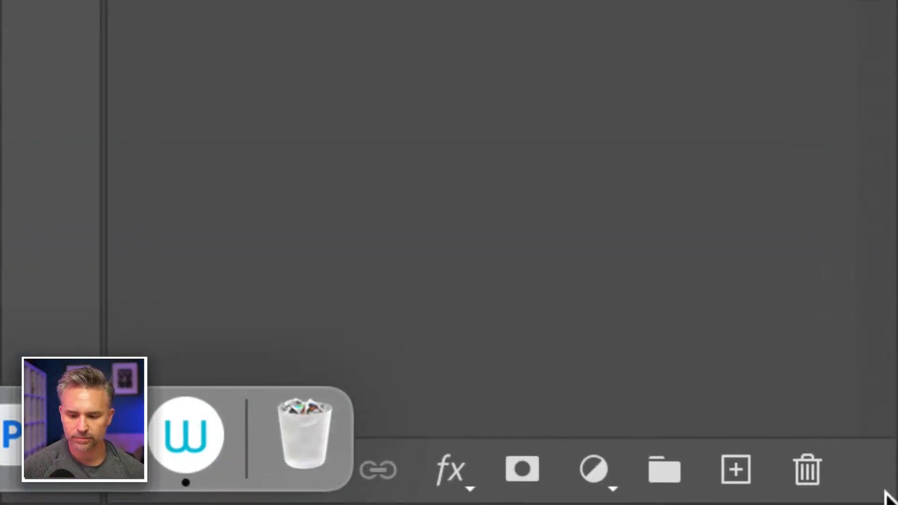
left_click(592, 470)
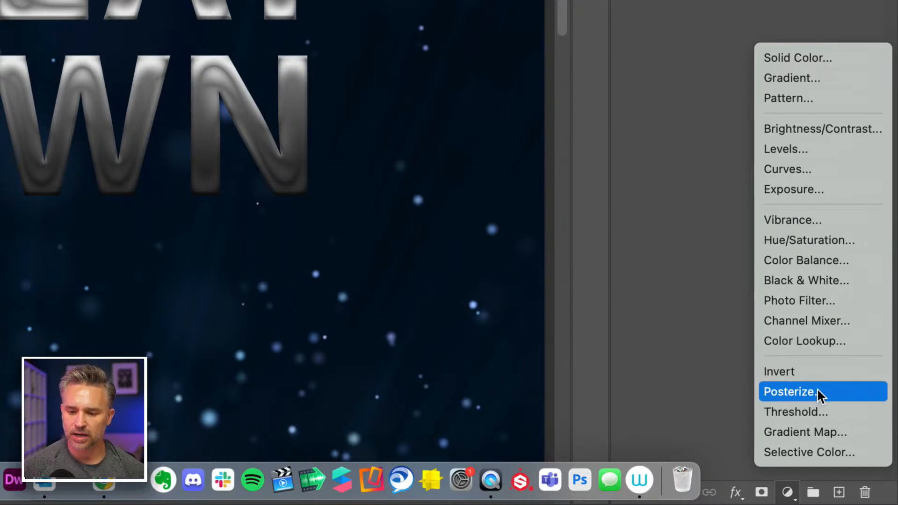
left_click(833, 433)
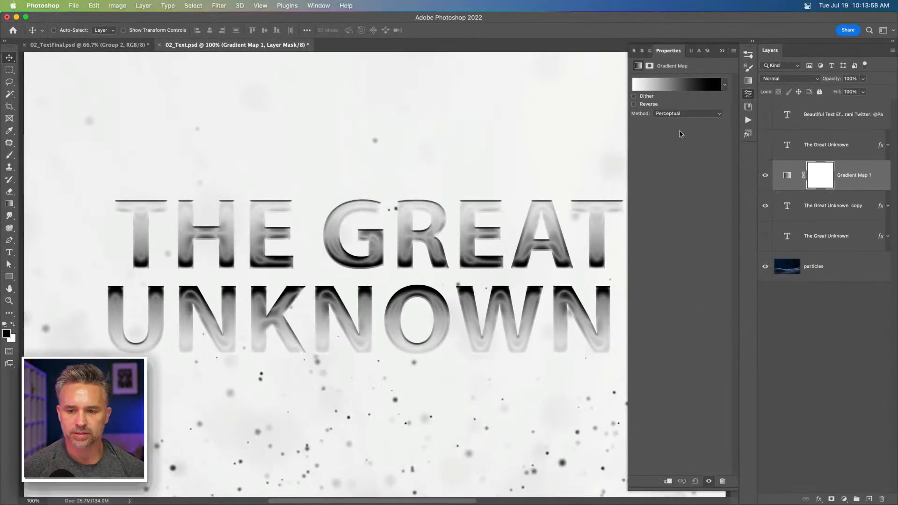
left_click(752, 41)
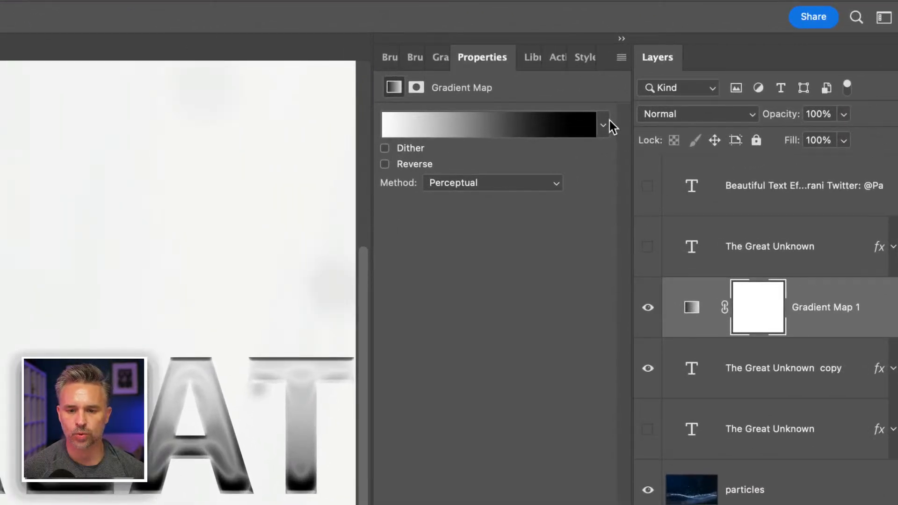
left_click(385, 164)
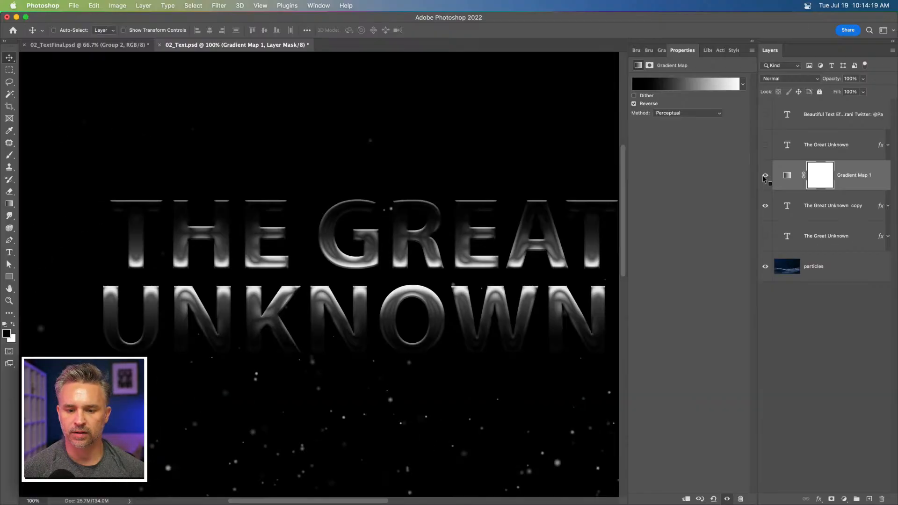
Compare the image with and without the black-to-white gradient map
left_click(557, 187)
left_click(557, 187)
left_click(764, 177)
left_click(764, 177)
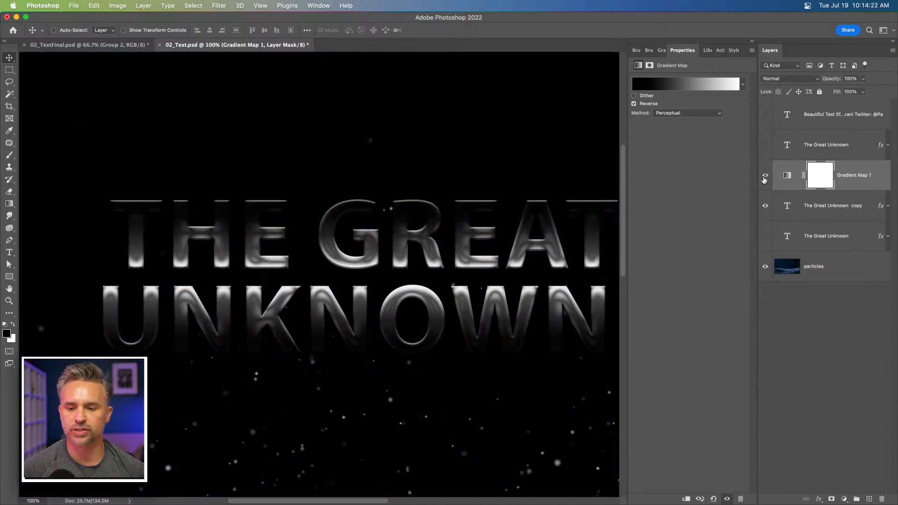
Try various gradient presets for the gradient map and settle on the rainbow running from green through yellow, red and magenta to blue
left_click(743, 85)
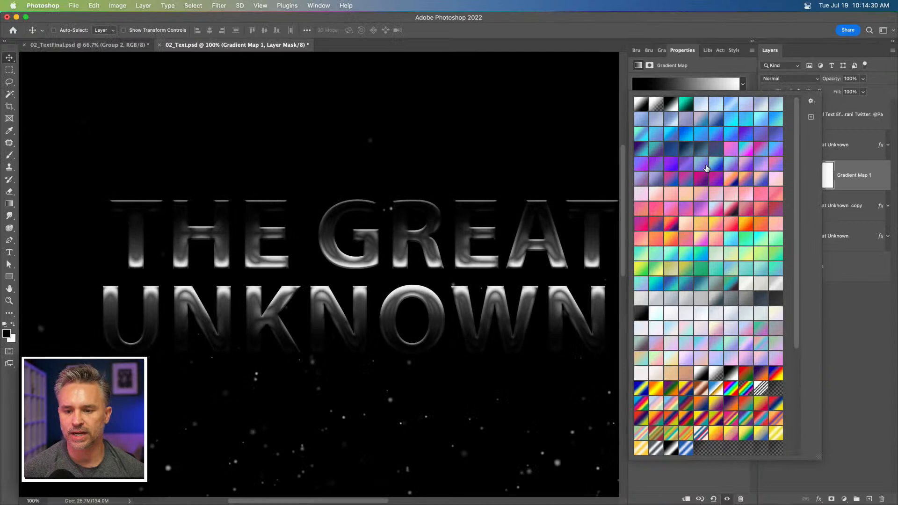
left_click(702, 182)
left_click(700, 195)
left_click(695, 233)
left_click(672, 199)
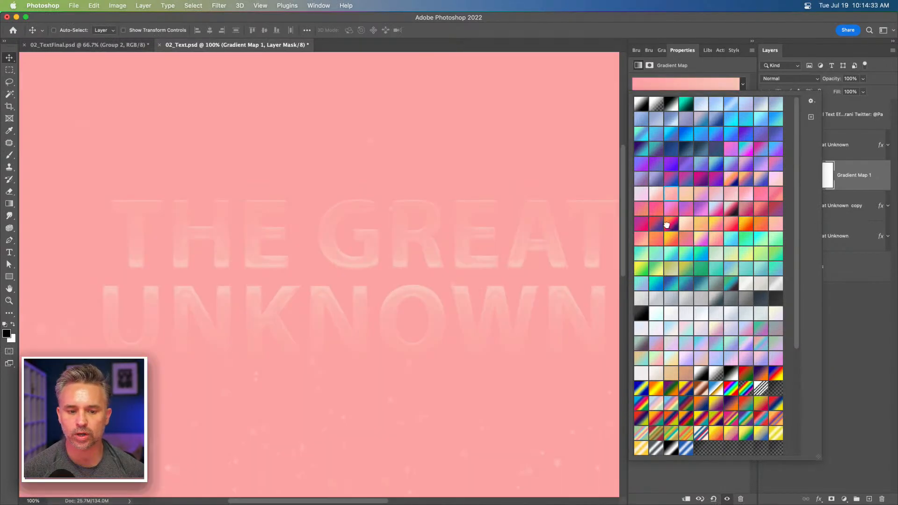
left_click(670, 227)
left_click(687, 256)
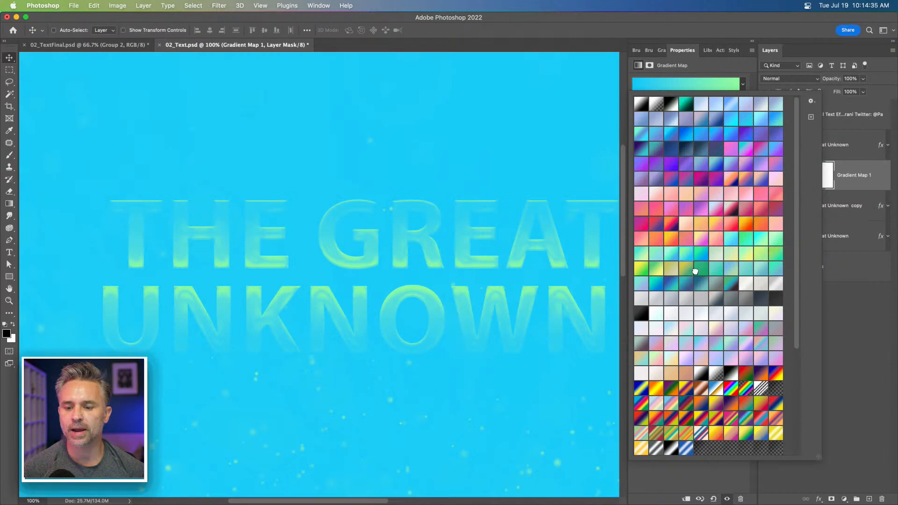
left_click(697, 270)
left_click(690, 285)
left_click(712, 286)
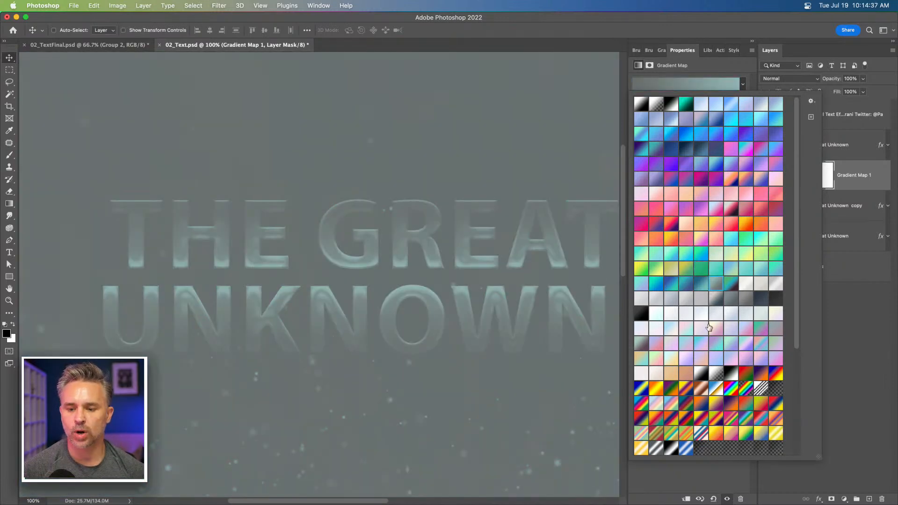
left_click(683, 377)
left_click(670, 375)
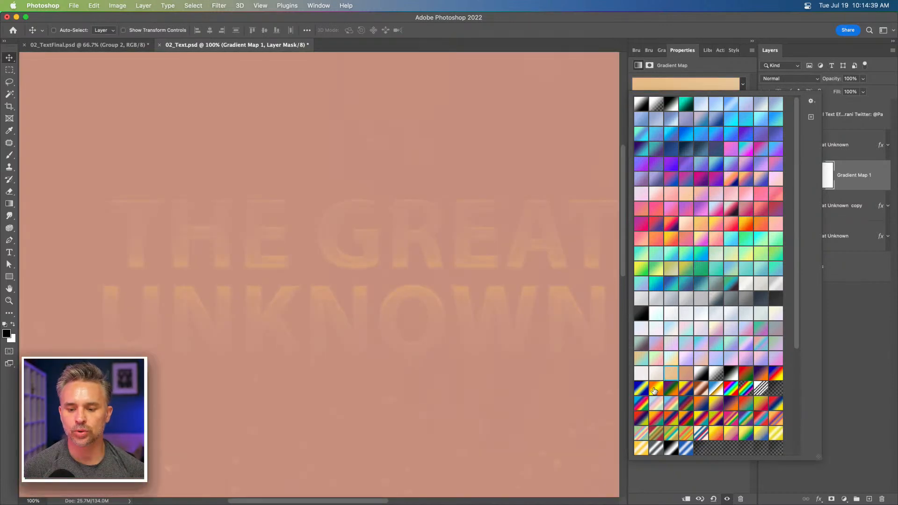
left_click(656, 389)
left_click(642, 391)
left_click(639, 403)
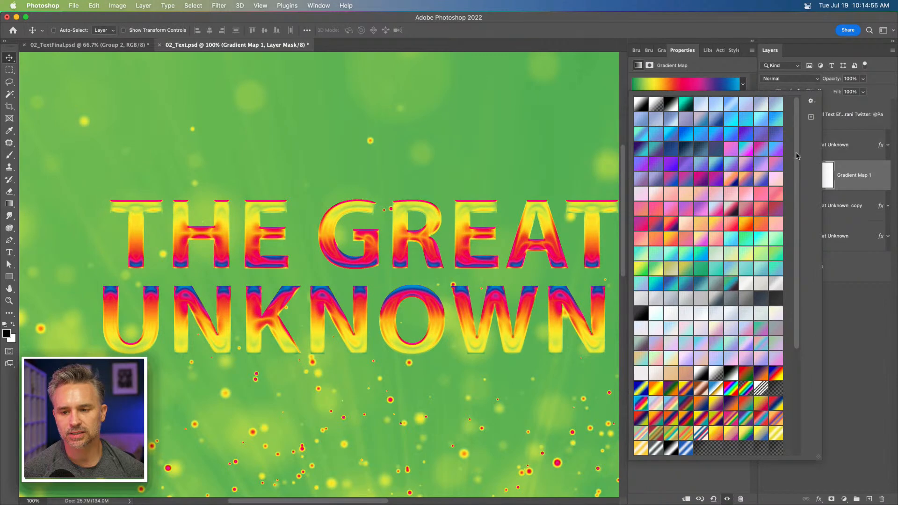
Look up the Append Default Gradients option for the gradient presets and close the gradient picker
left_click(811, 102)
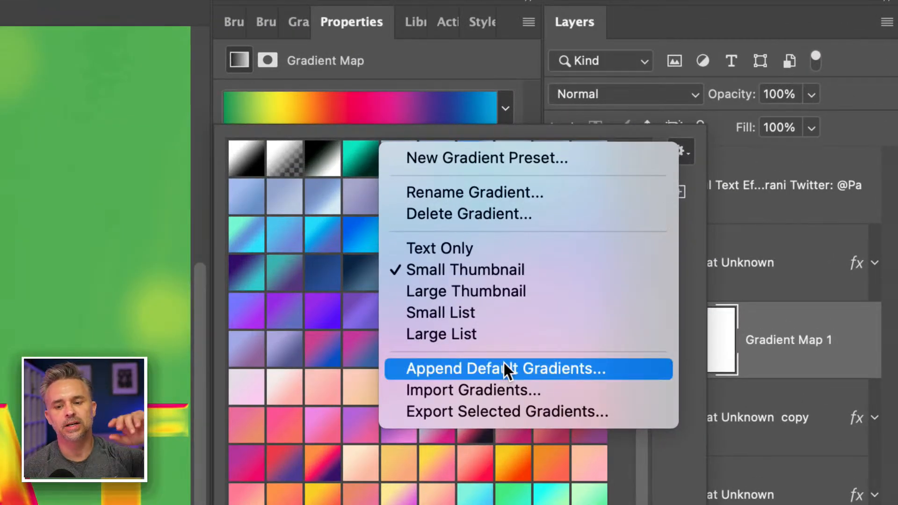
left_click(682, 161)
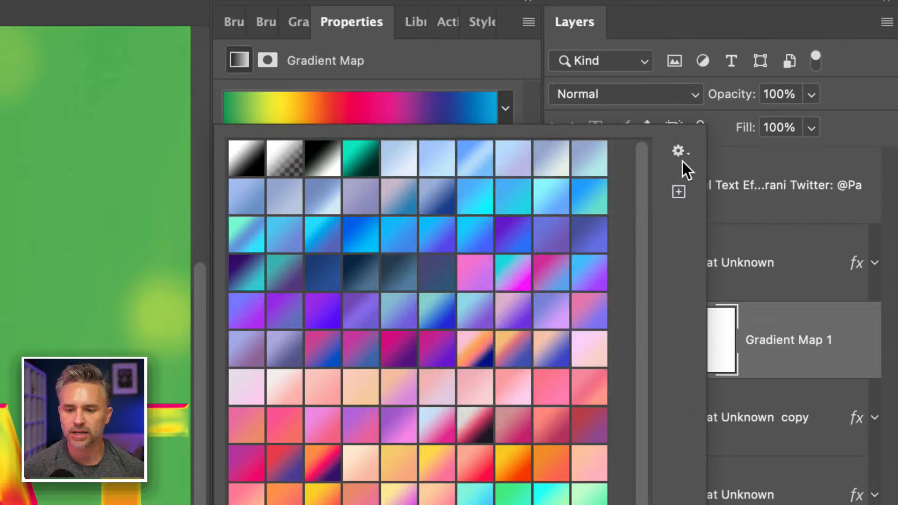
left_click(681, 158)
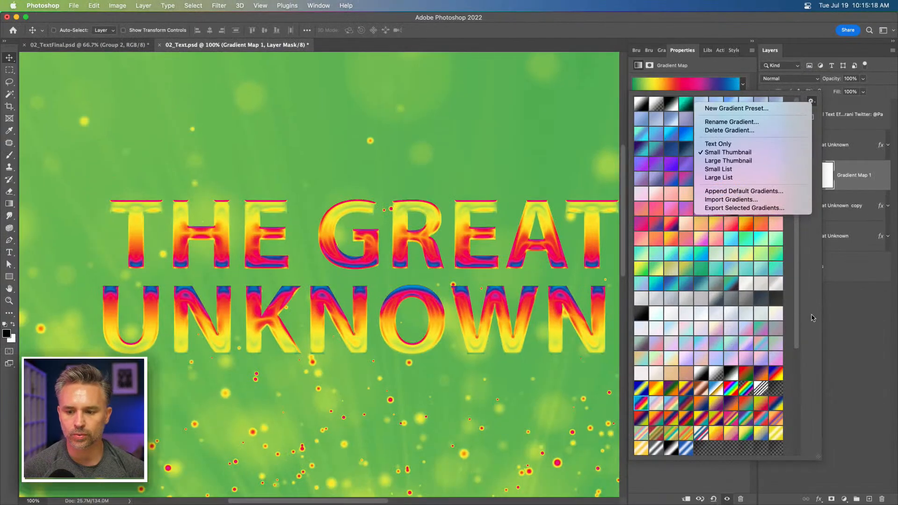
left_click(812, 318)
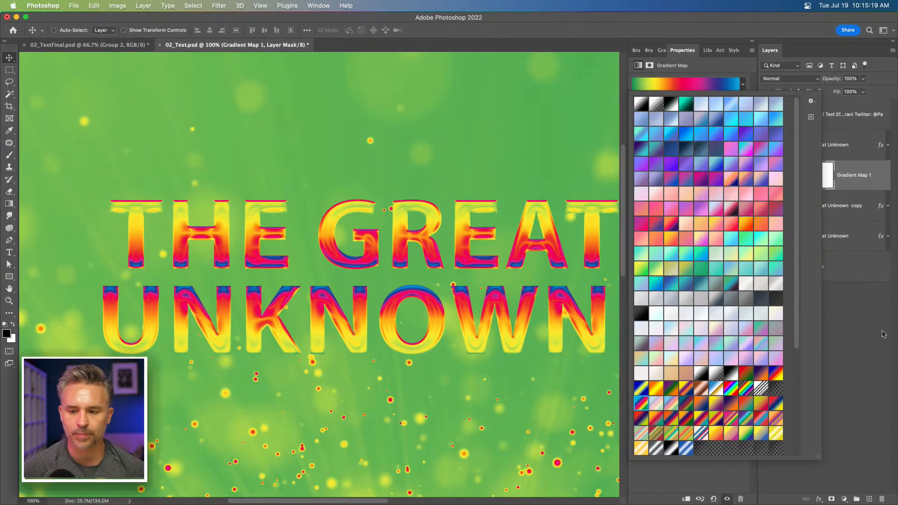
left_click(869, 332)
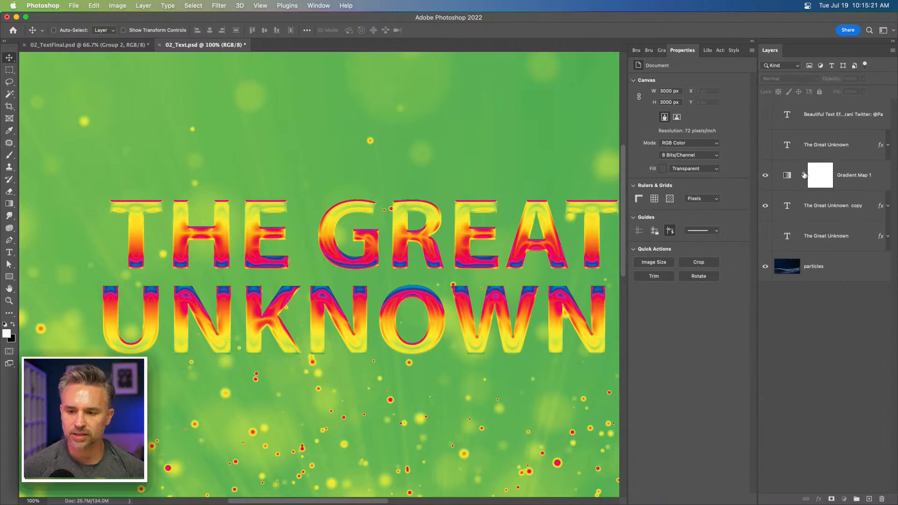
Hide and show the Gradient Map 1 layer to compare the rainbow colouring with the original chrome heading
left_click(832, 181)
left_click(766, 176)
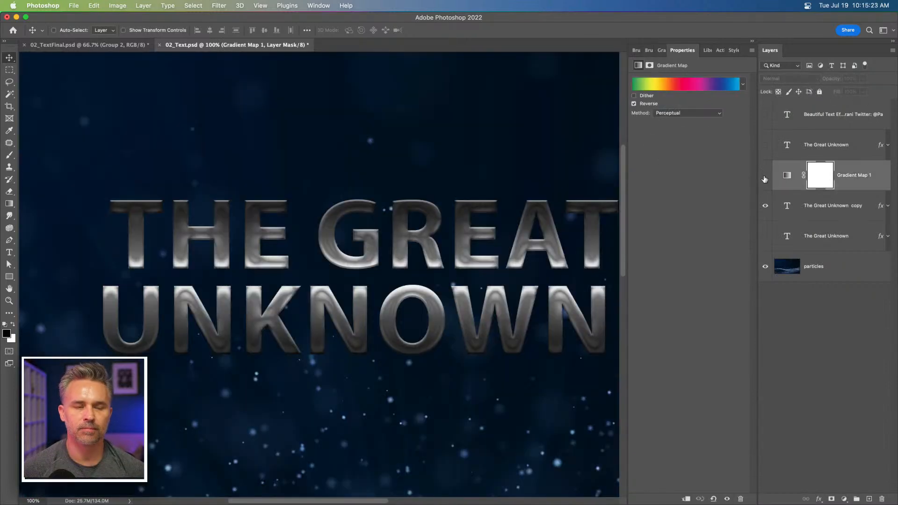
left_click(766, 176)
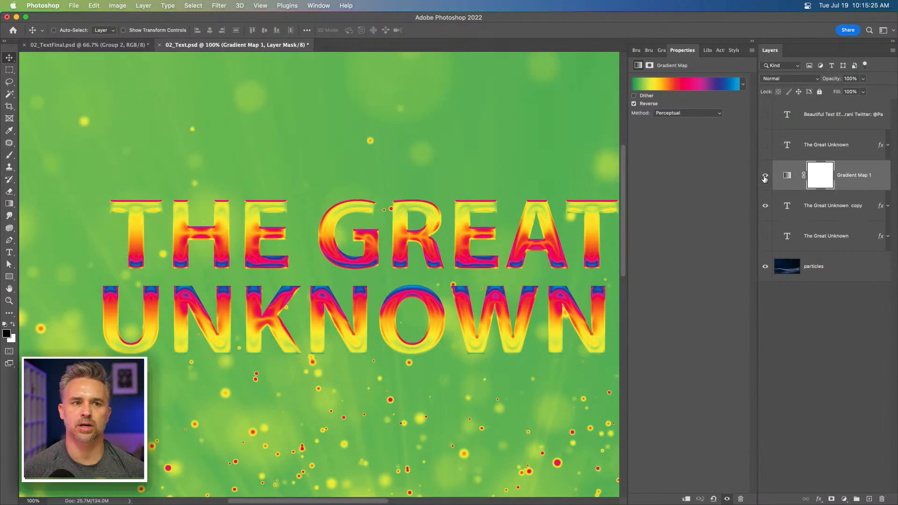
left_click(765, 176)
left_click(766, 177)
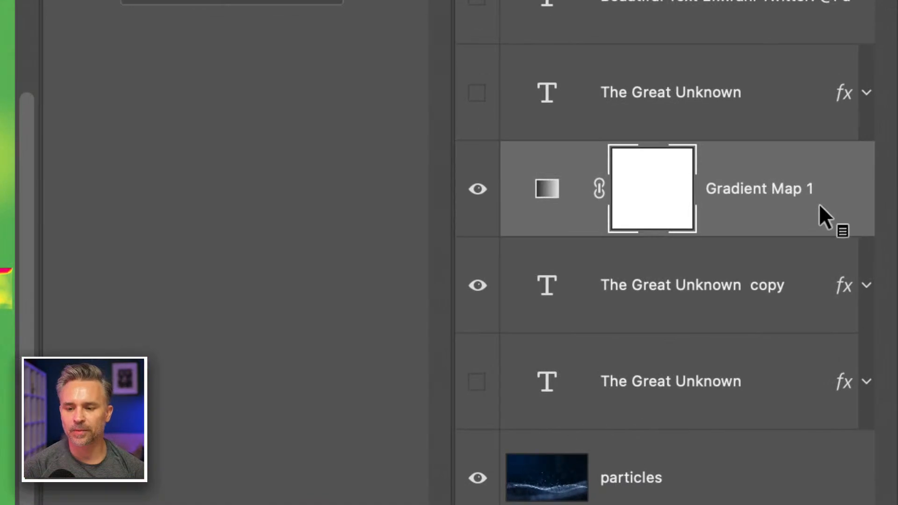
left_click(872, 180)
left_click(646, 292)
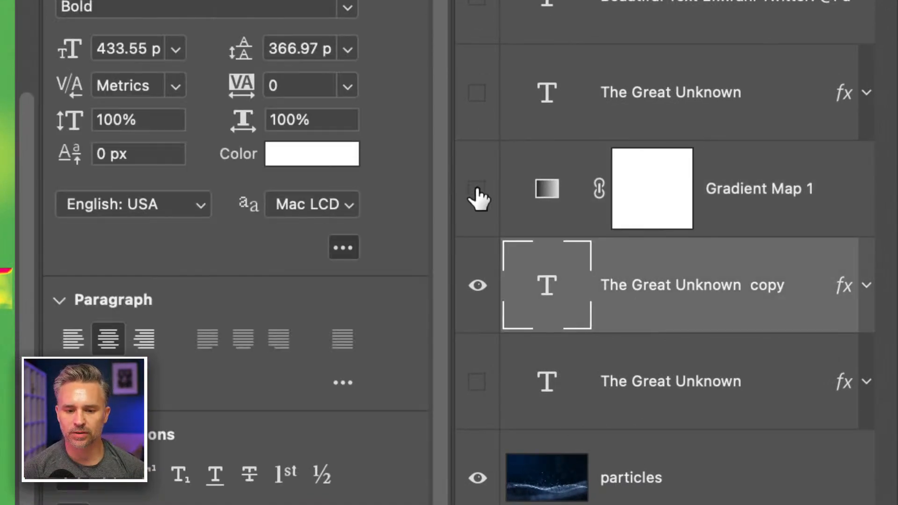
left_click(478, 189)
left_click(560, 189)
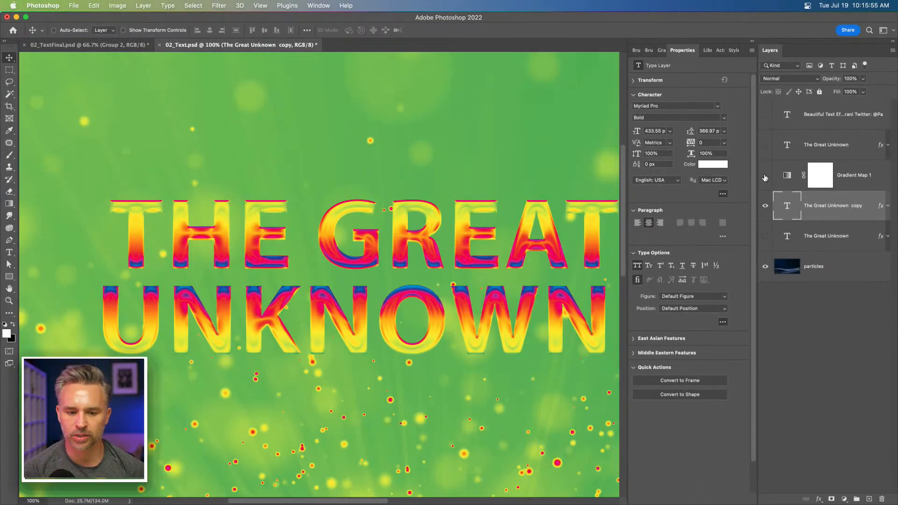
left_click(765, 178)
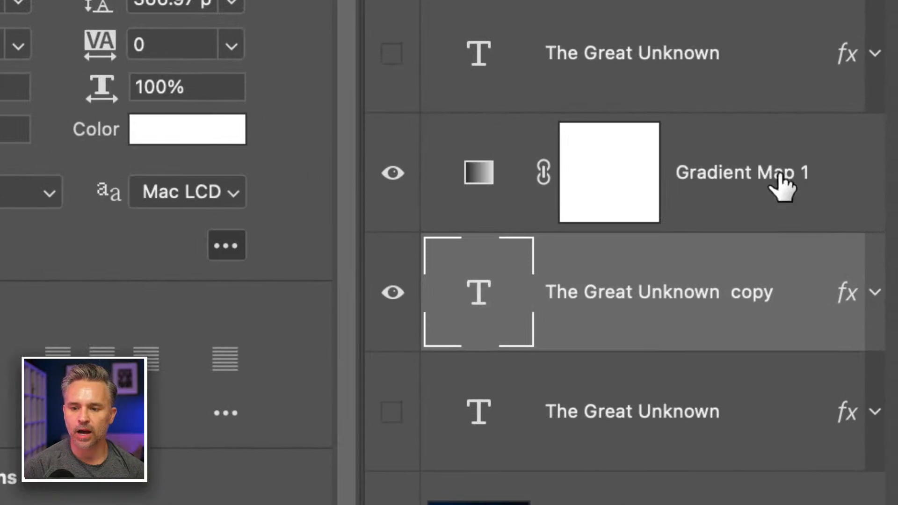
Clip the Gradient Map 1 layer to the heading copy with a clipping mask
left_click(827, 176)
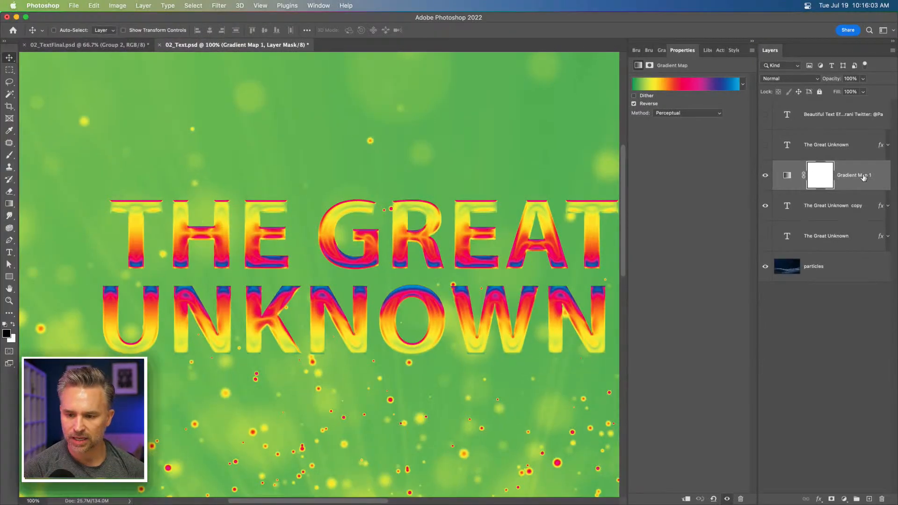
right_click(782, 178)
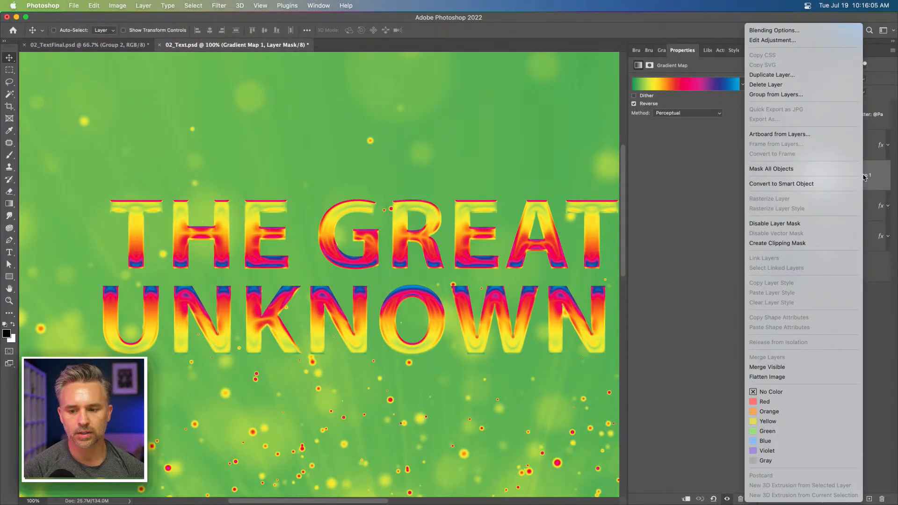
left_click(841, 244)
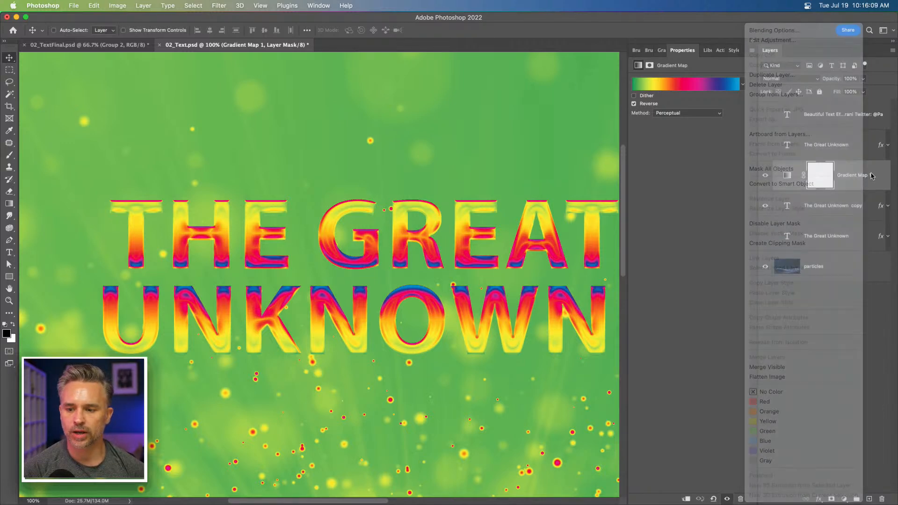
right_click(849, 171)
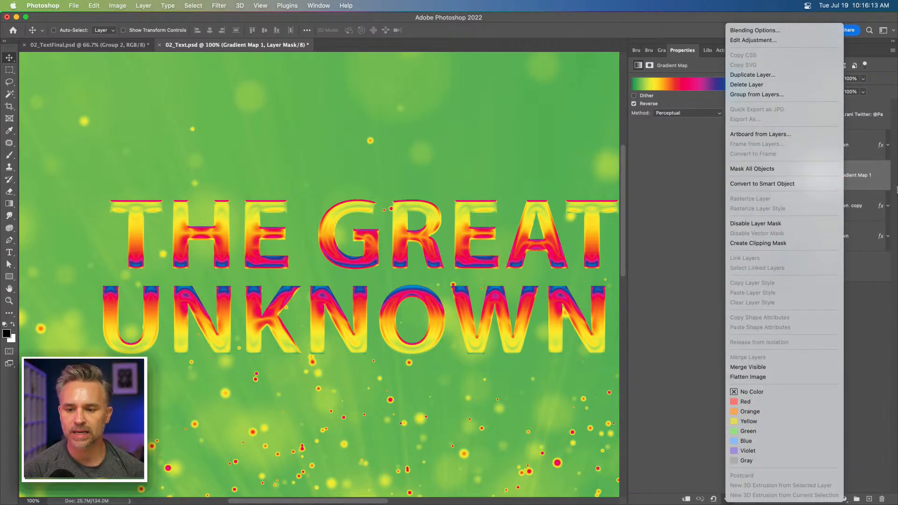
left_click(774, 243)
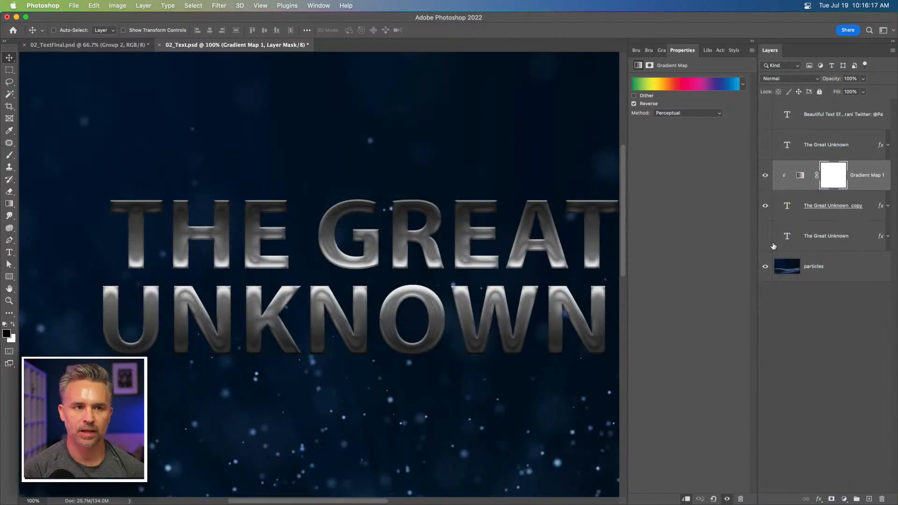
Switch the heading copy's layer effects and the clipped gradient map off and on to examine how they interact
left_click(887, 207)
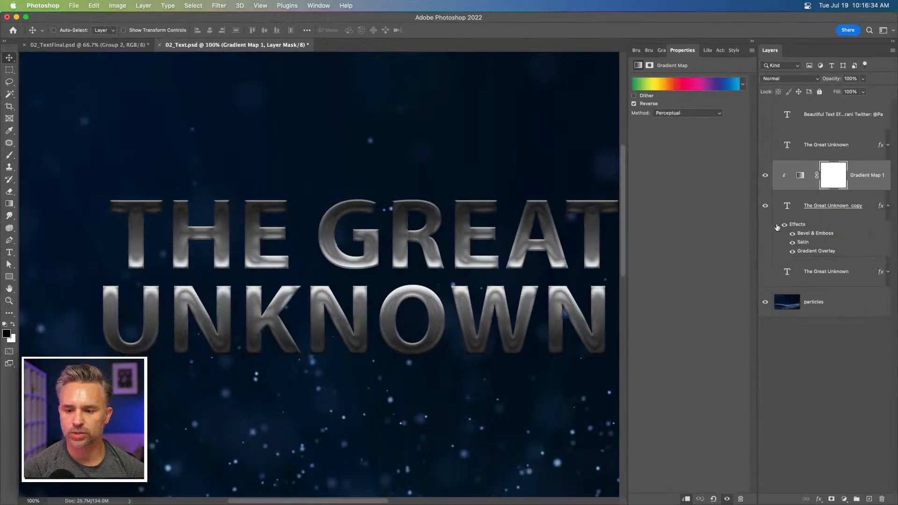
left_click(785, 225)
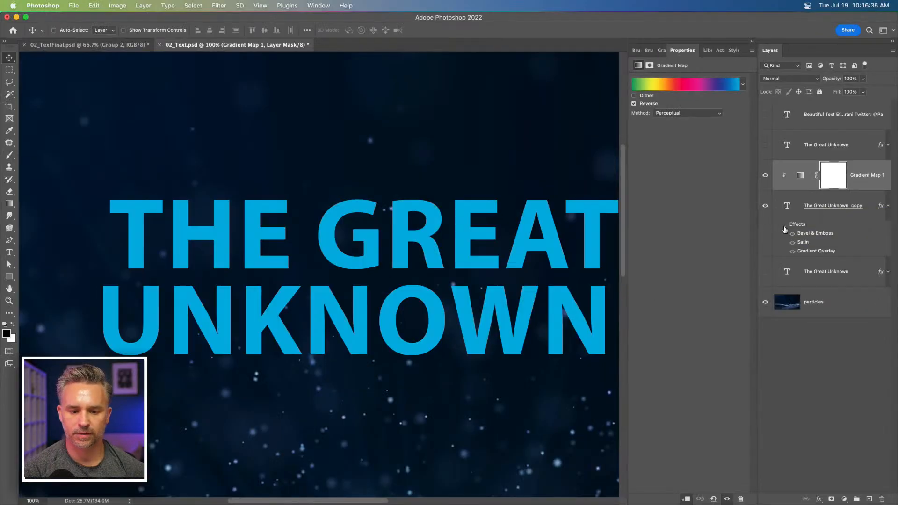
left_click(764, 176)
left_click(764, 175)
left_click(765, 176)
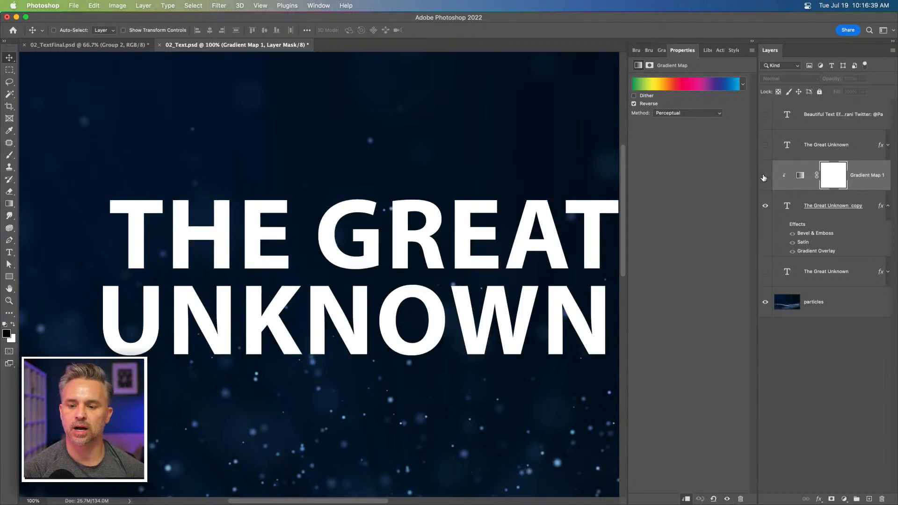
left_click(765, 176)
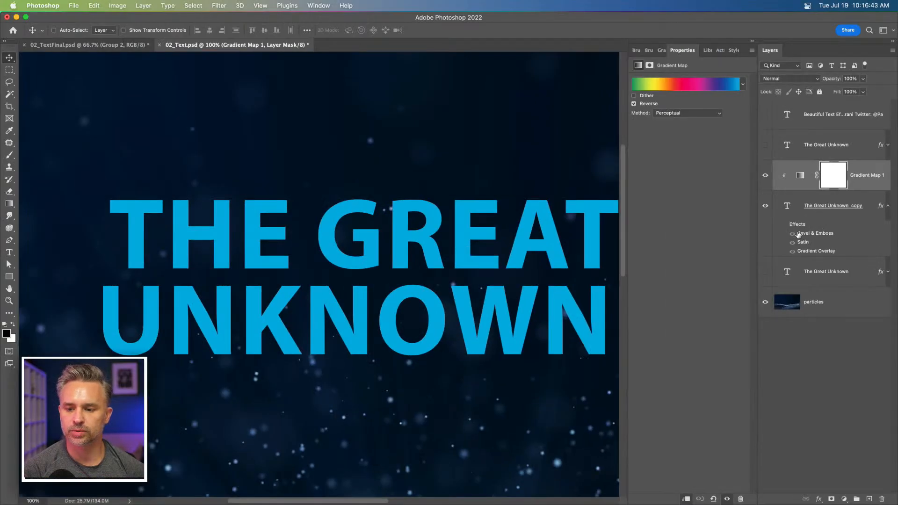
left_click(786, 226)
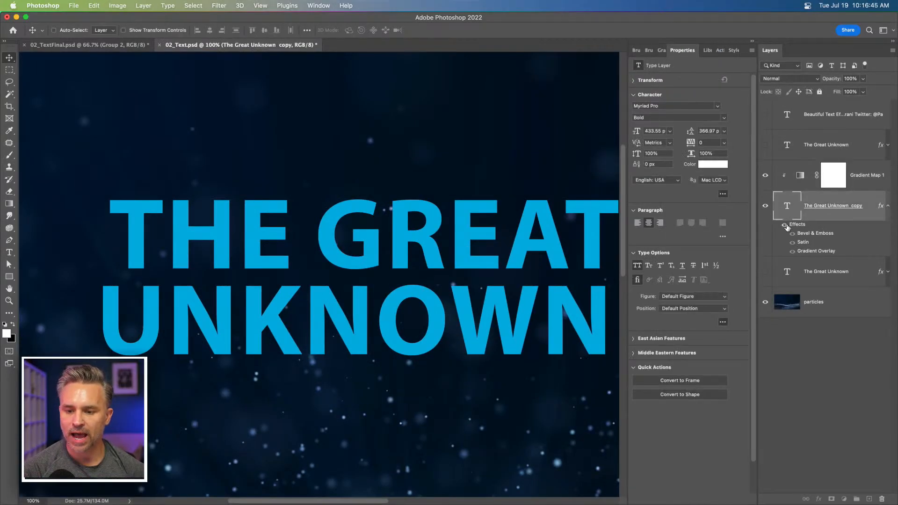
left_click(785, 225)
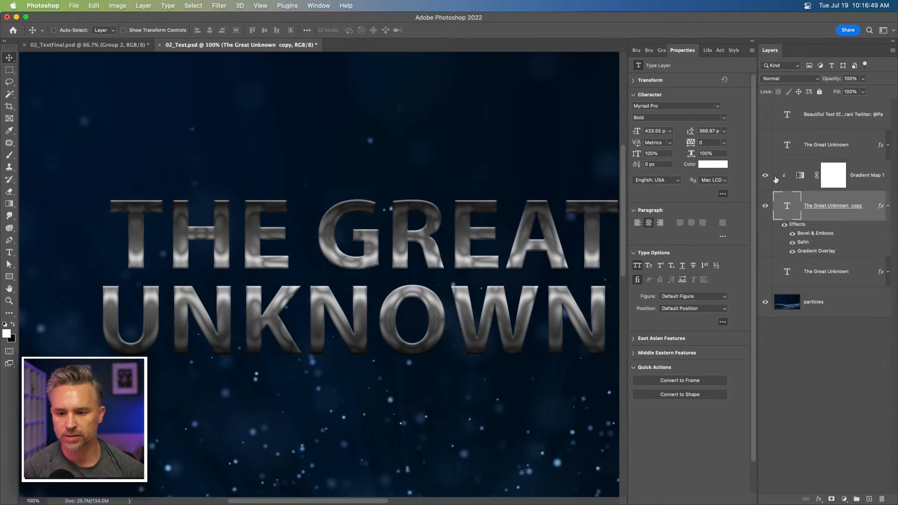
Put the heading copy in a new layer group and place Gradient Map 1, hidden, directly above that group
left_click(835, 182)
left_click(837, 212)
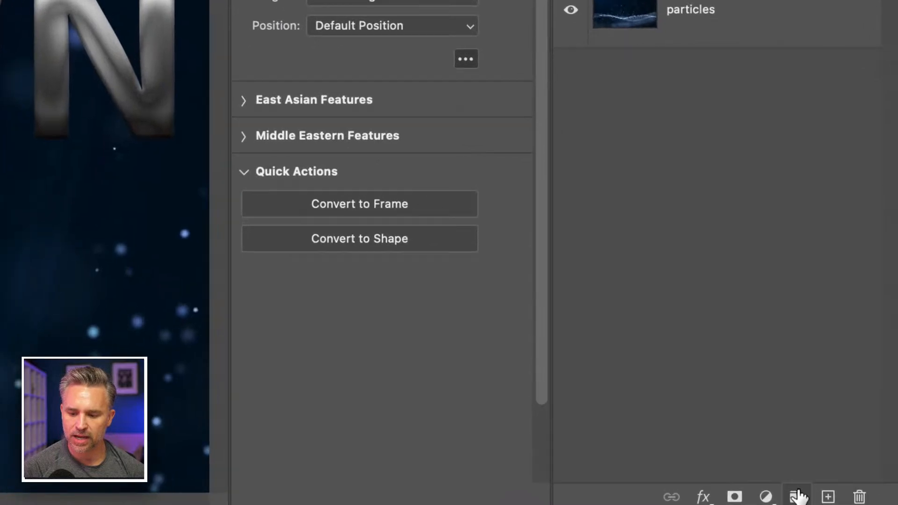
left_click(797, 498)
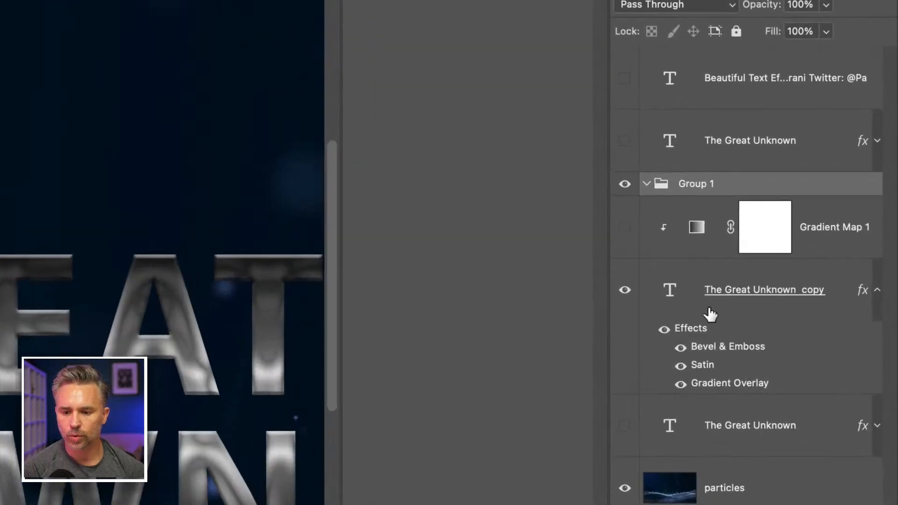
left_click_drag(710, 314, 733, 213)
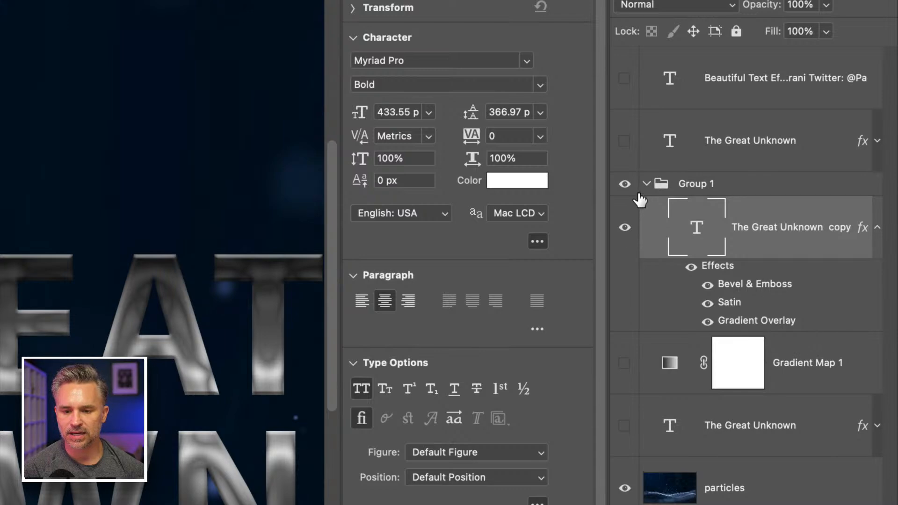
left_click_drag(777, 349, 787, 172)
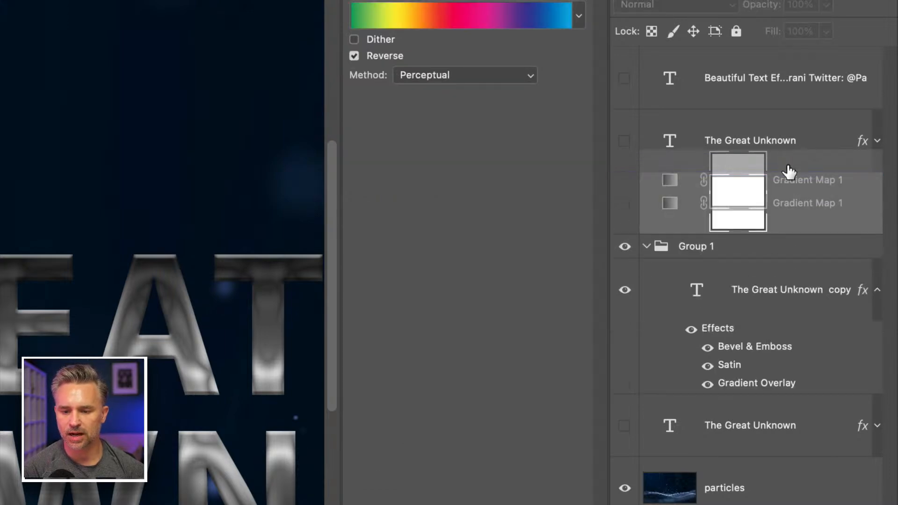
left_click(647, 248)
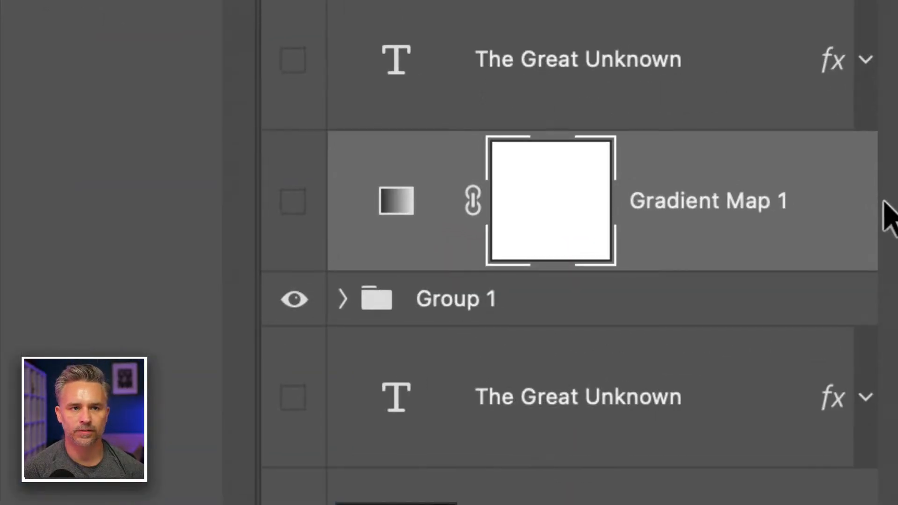
Rename the new layer group "The Great Unkown"
left_click(438, 306)
double_click(440, 301)
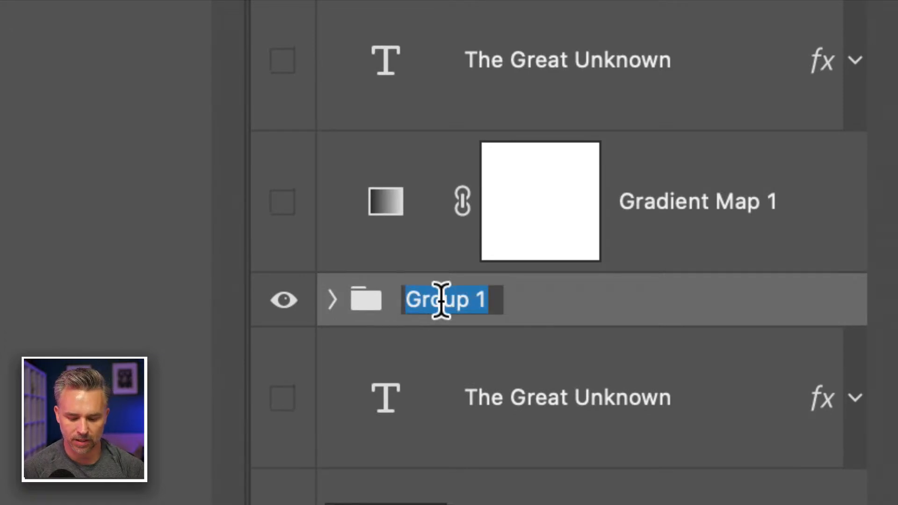
type("The Great Unkown")
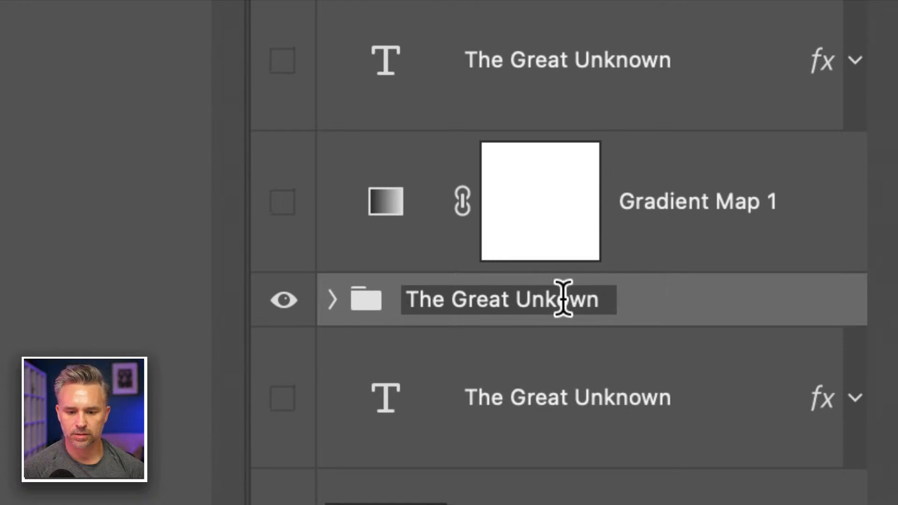
key("Return")
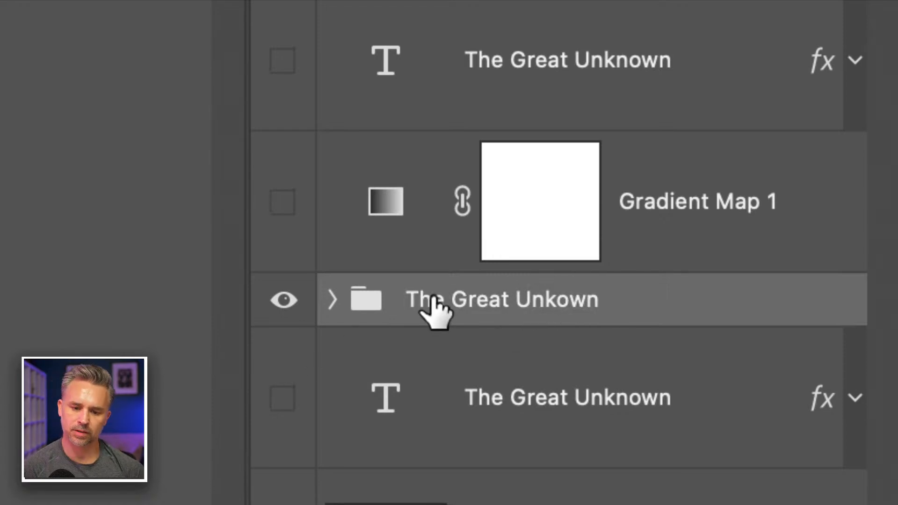
Show Gradient Map 1, clip it to the renamed group, and toggle it off and on to compare the colouring
left_click(283, 202)
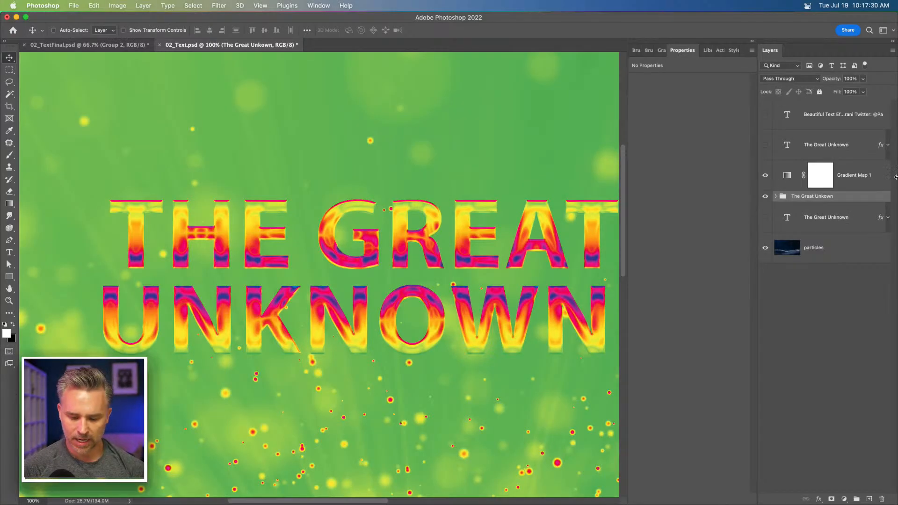
left_click(865, 188, "alt")
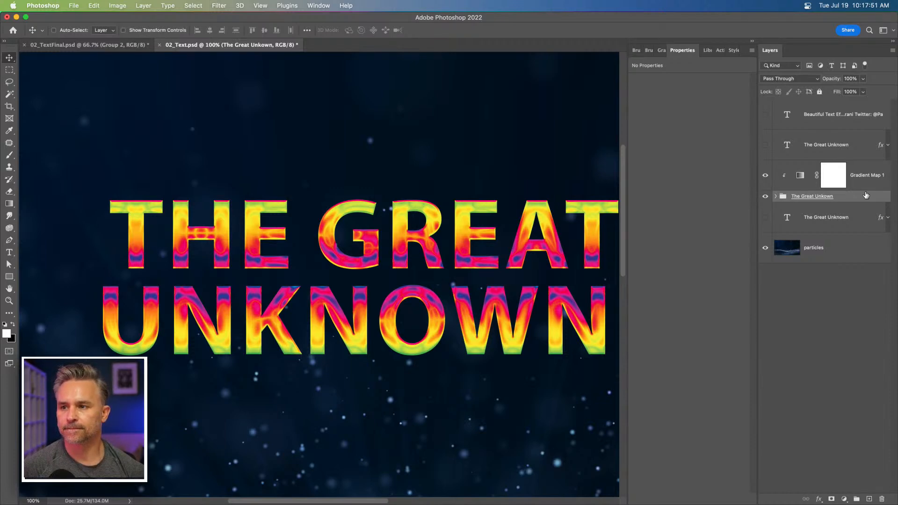
left_click(766, 177)
left_click(766, 176)
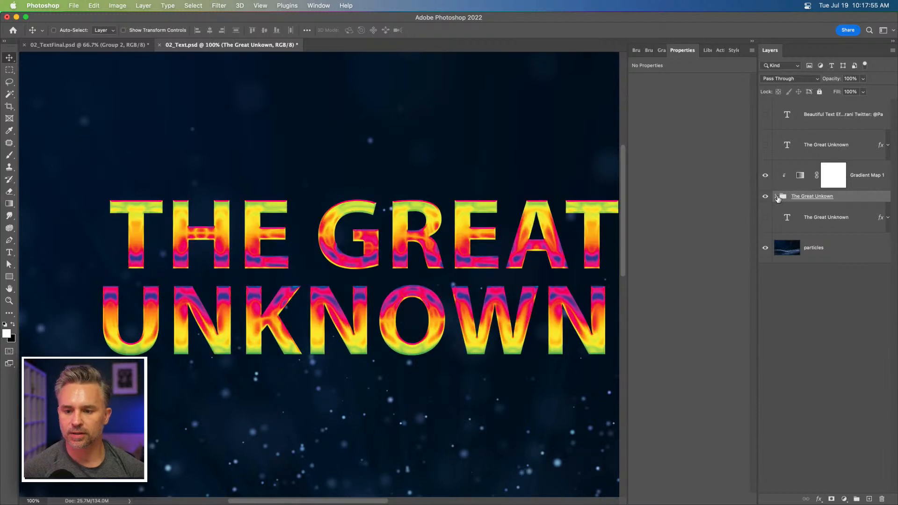
Add a blank layer above the heading copy inside the group and choose the Soft Round brush for painting
left_click(776, 197)
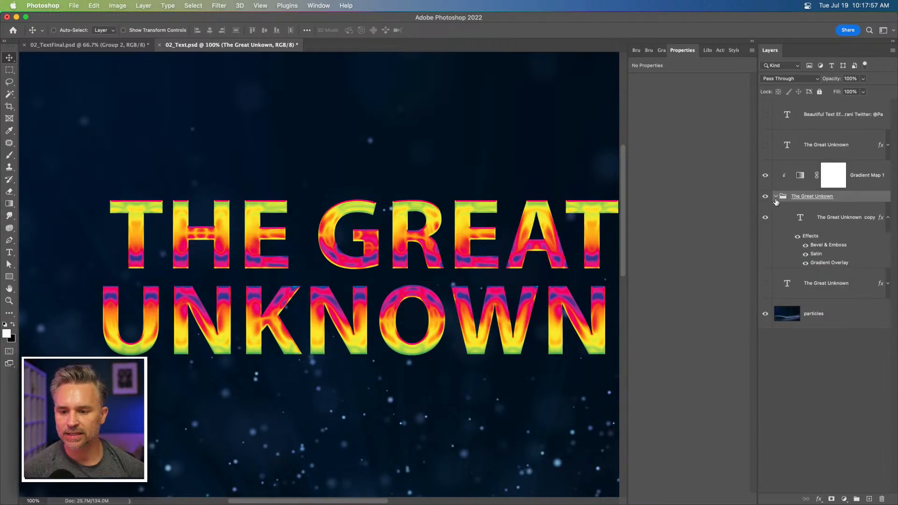
left_click(820, 219)
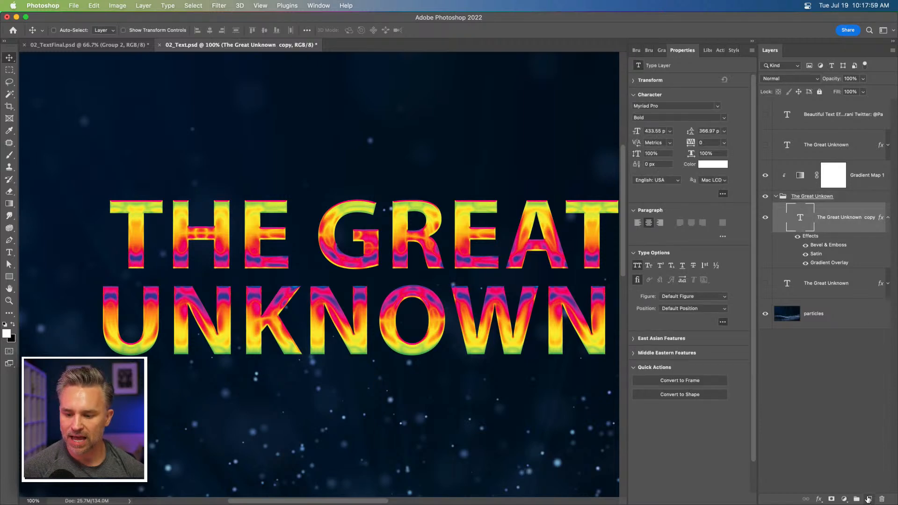
left_click(869, 500)
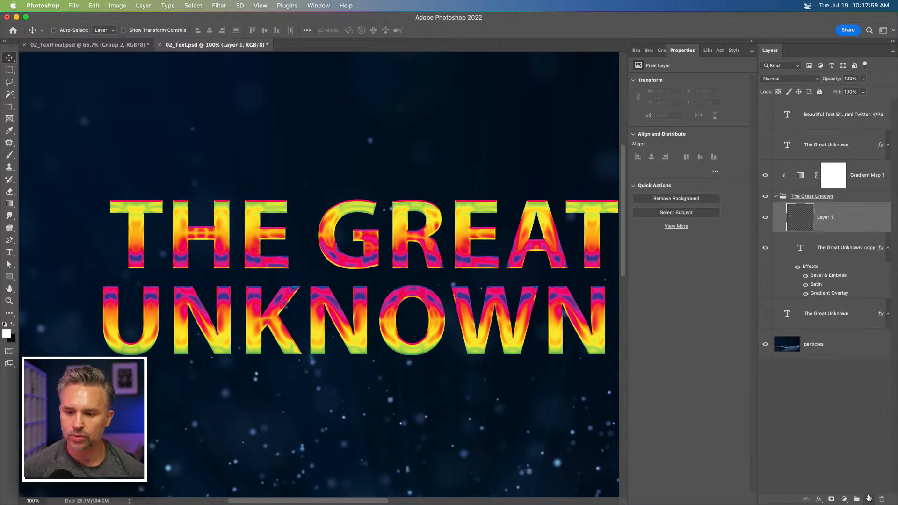
left_click(9, 155)
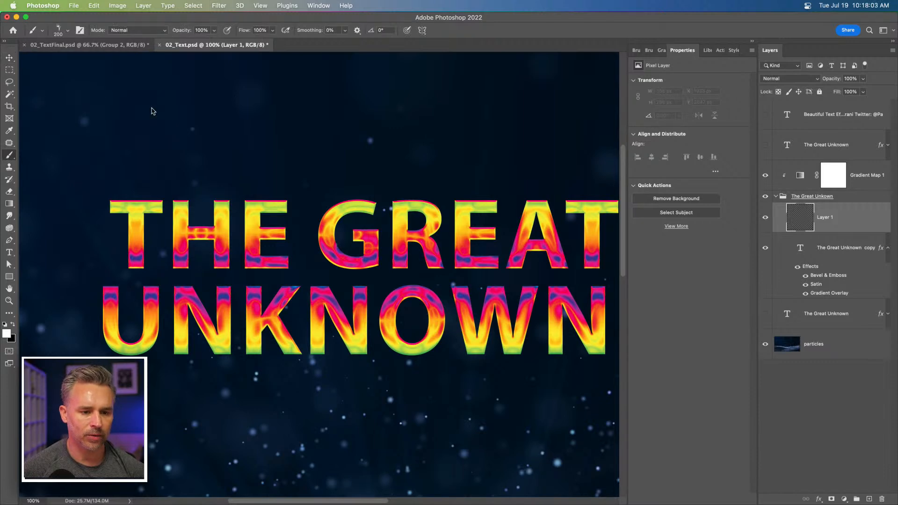
right_click(136, 89)
left_click(215, 155)
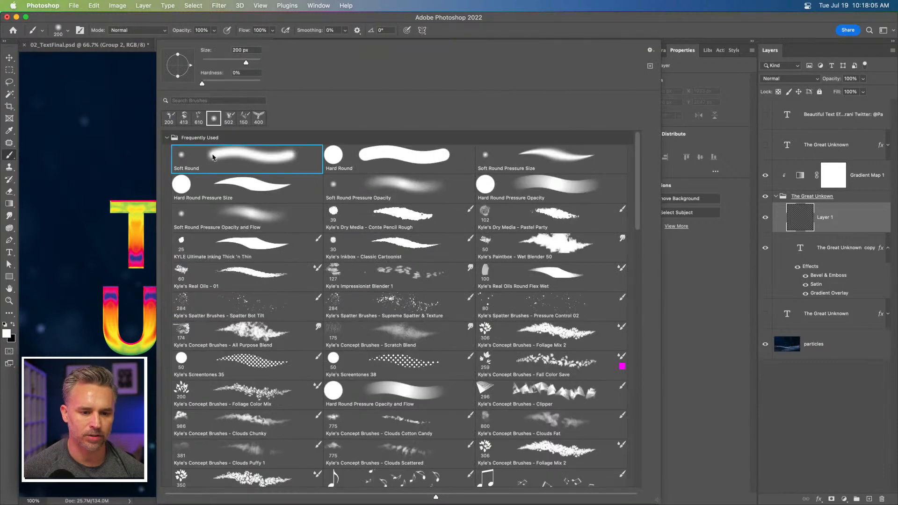
key("Return")
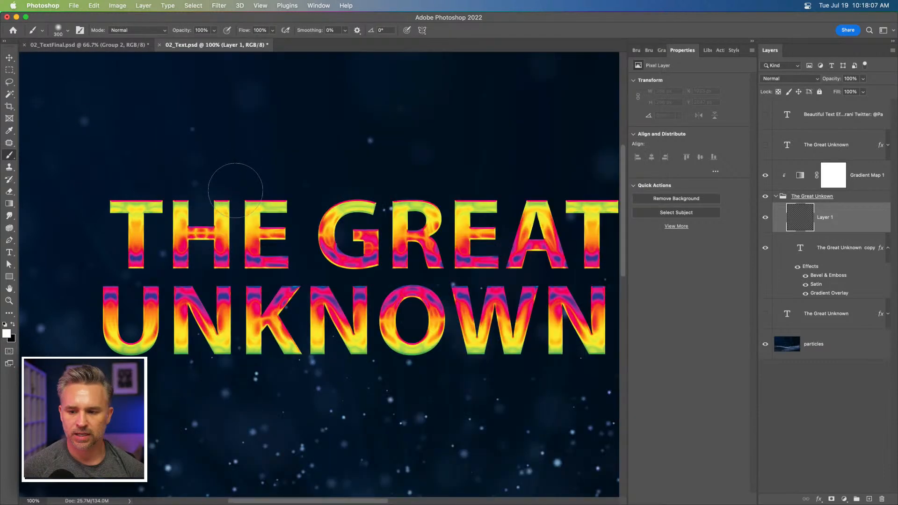
Paint a soft white arc over the top of the heading on Layer 1, with smaller black strokes inside it
mouse_move(224, 180)
left_mouse_down()
mouse_move(411, 181)
mouse_move(442, 180)
left_mouse_up()
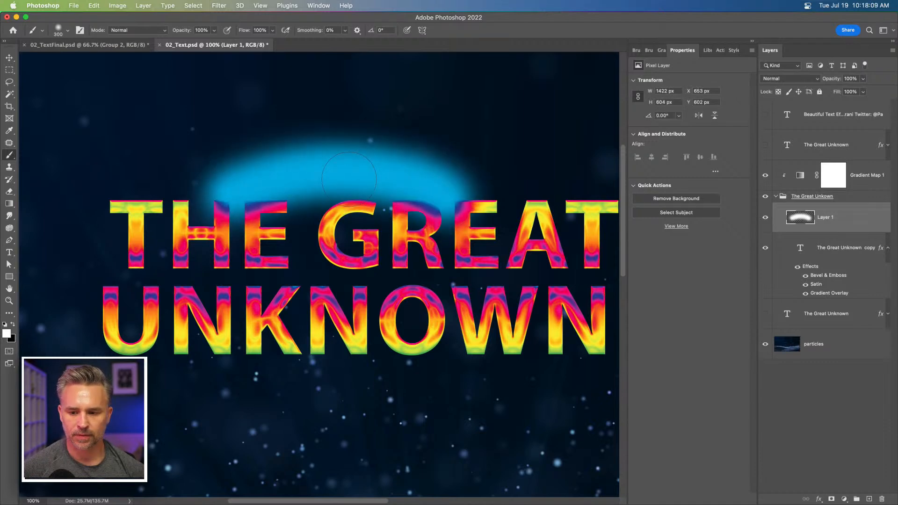
left_click(12, 324)
key("bracketleft")
mouse_move(238, 190)
left_mouse_down()
mouse_move(389, 180)
mouse_move(438, 187)
mouse_move(308, 173)
mouse_move(281, 202)
left_mouse_up()
key("bracketright")
mouse_move(351, 150)
left_mouse_down()
mouse_move(449, 150)
mouse_move(395, 182)
mouse_move(396, 172)
left_mouse_up()
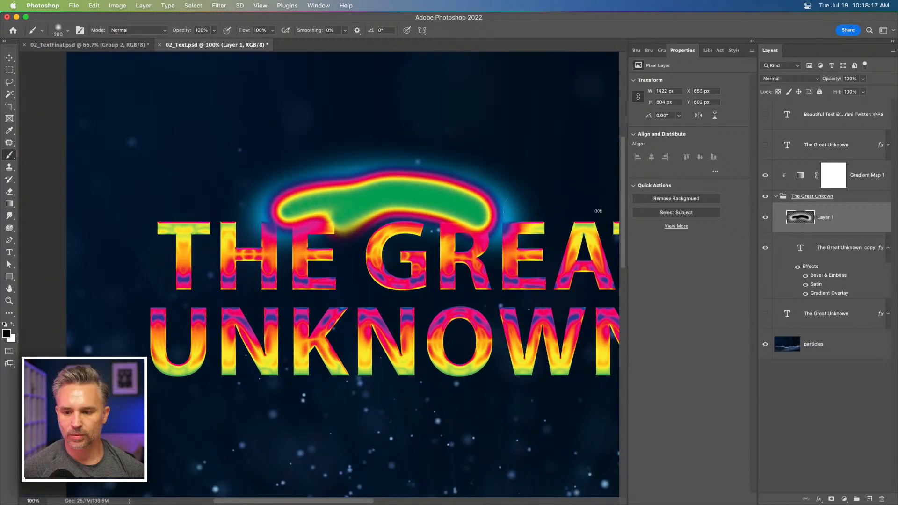
Hide the heading copy, fill all of Layer 1 with white, and deselect with black as the foreground colour
left_click(765, 247)
key("super+a")
left_click(14, 327)
key("shift+BackSpace")
key("Return")
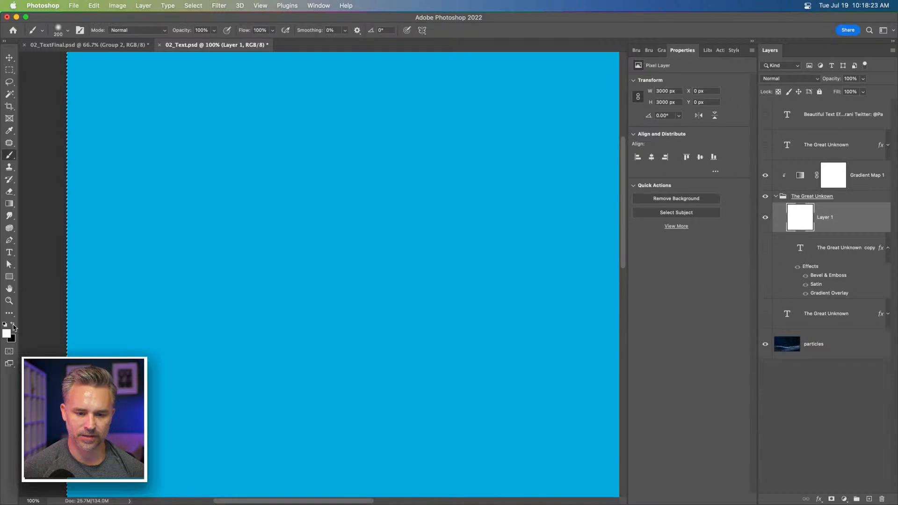
left_click(14, 324)
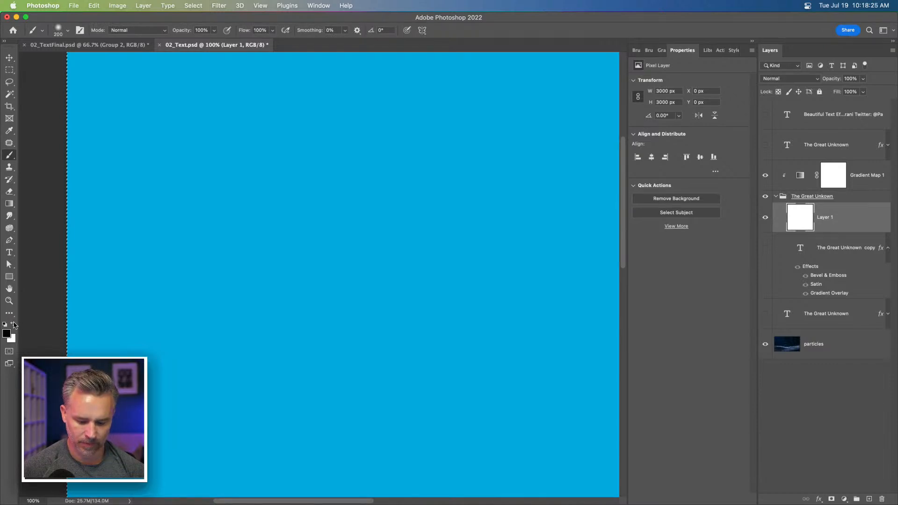
key("super+d")
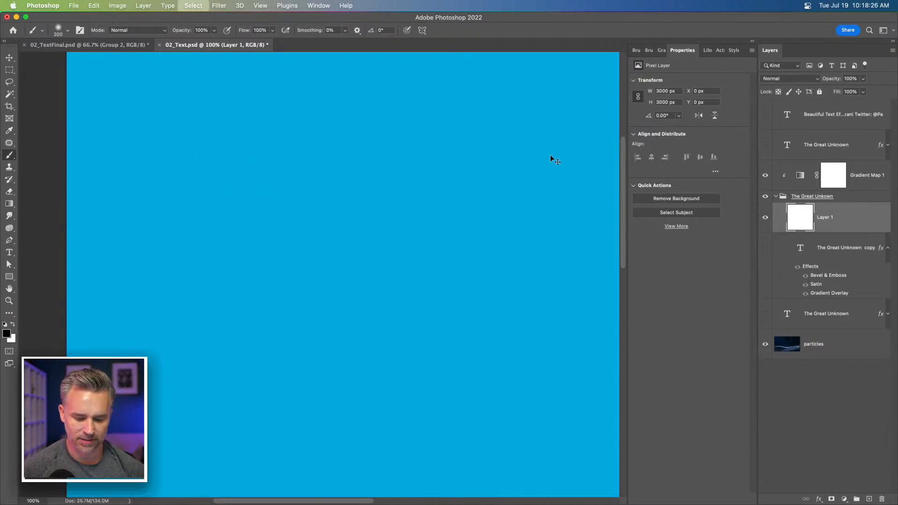
Enlarge the brush to 400 px and test black strokes on Layer 1 with the Gradient Map hidden and shown, undoing each stroke
left_click(767, 178)
key("bracketright")
key("bracketright")
key("bracketright")
key("bracketright")
key("bracketright")
key("bracketright")
mouse_move(201, 207)
left_mouse_down()
mouse_move(308, 175)
mouse_move(531, 298)
mouse_move(239, 331)
mouse_move(240, 351)
left_mouse_up()
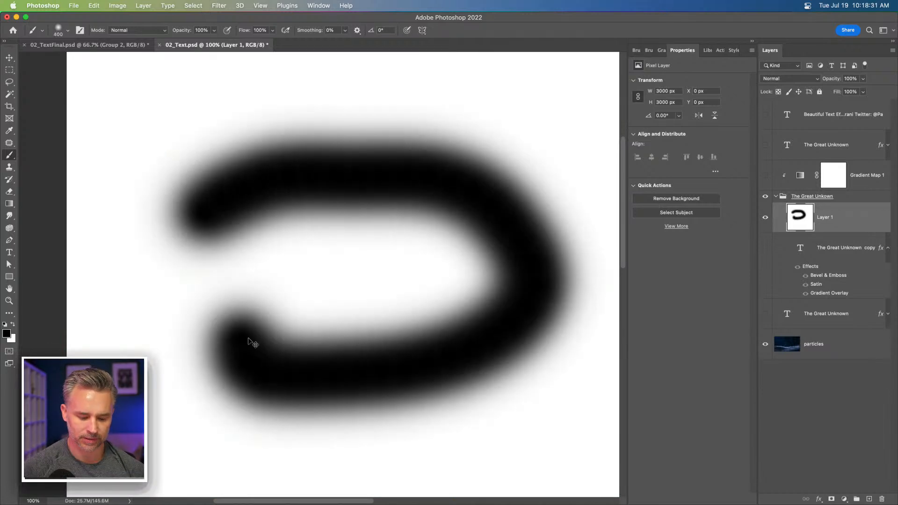
key("super+z")
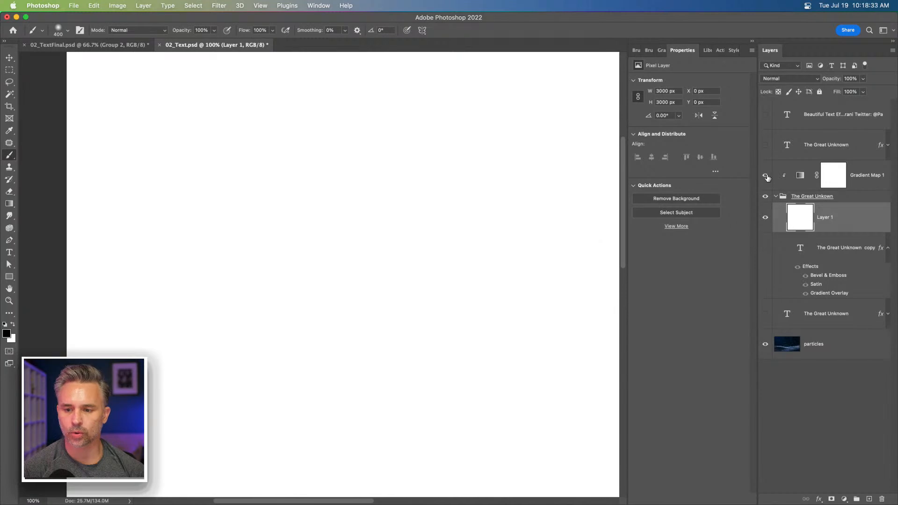
left_click(768, 177)
mouse_move(233, 215)
left_mouse_down()
mouse_move(337, 174)
mouse_move(454, 349)
left_mouse_up()
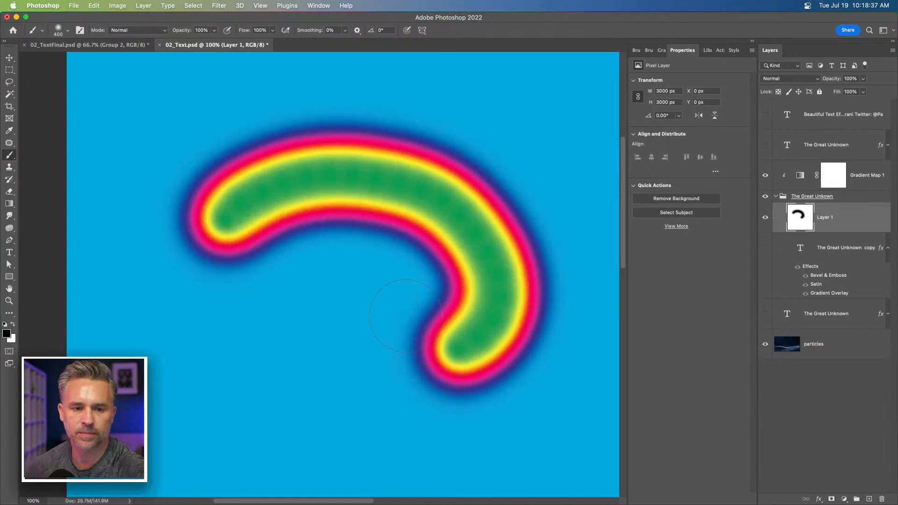
key("super+z")
Paint curved black strokes across Layer 1, lowering the brush flow to 30% for softer overlapping strokes
left_click_drag(201, 174, 268, 181)
mouse_move(307, 230)
left_mouse_down()
mouse_move(331, 312)
mouse_move(357, 345)
left_mouse_up()
mouse_move(412, 220)
left_mouse_down()
mouse_move(386, 171)
mouse_move(418, 151)
left_mouse_up()
left_click_drag(243, 31, 218, 33)
left_click(202, 216)
mouse_move(207, 249)
left_mouse_down()
mouse_move(272, 382)
mouse_move(400, 389)
mouse_move(426, 308)
mouse_move(409, 291)
mouse_move(389, 313)
mouse_move(435, 247)
mouse_move(517, 228)
mouse_move(481, 248)
mouse_move(541, 333)
mouse_move(477, 306)
mouse_move(471, 233)
mouse_move(549, 174)
mouse_move(533, 143)
mouse_move(397, 154)
mouse_move(331, 140)
mouse_move(198, 194)
mouse_move(200, 311)
mouse_move(133, 357)
mouse_move(272, 398)
mouse_move(477, 375)
mouse_move(534, 403)
mouse_move(464, 323)
mouse_move(350, 333)
mouse_move(350, 309)
mouse_move(364, 295)
left_mouse_up()
mouse_move(538, 251)
left_mouse_down()
mouse_move(571, 238)
mouse_move(433, 252)
mouse_move(538, 383)
mouse_move(243, 421)
mouse_move(255, 393)
mouse_move(457, 366)
mouse_move(492, 290)
mouse_move(381, 149)
left_mouse_up()
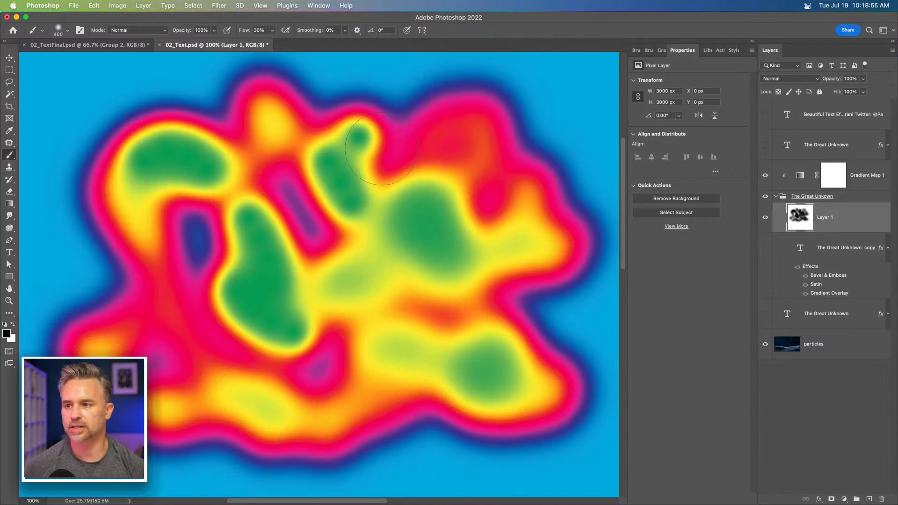
mouse_move(314, 210)
left_mouse_down()
mouse_move(357, 196)
mouse_move(347, 192)
left_mouse_up()
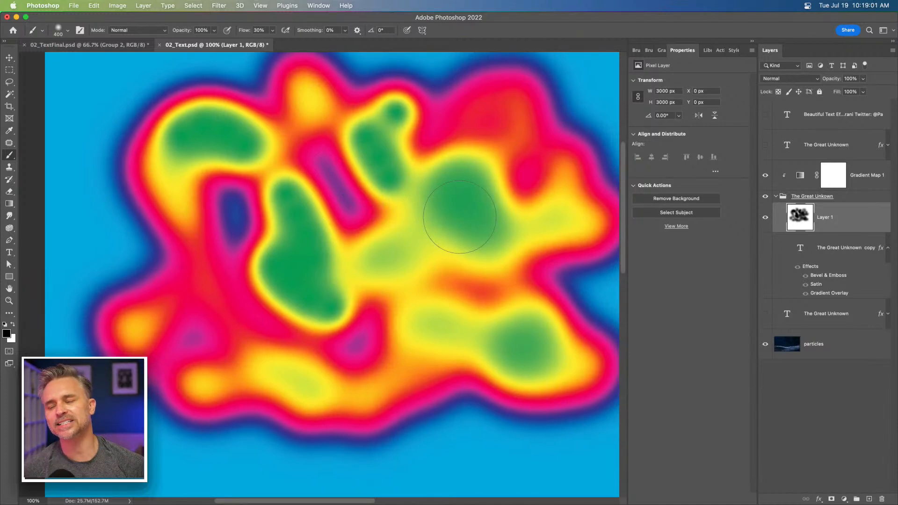
Hide Layer 1, show the heading copy again, and move it above Layer 1 within the group
left_click(765, 219)
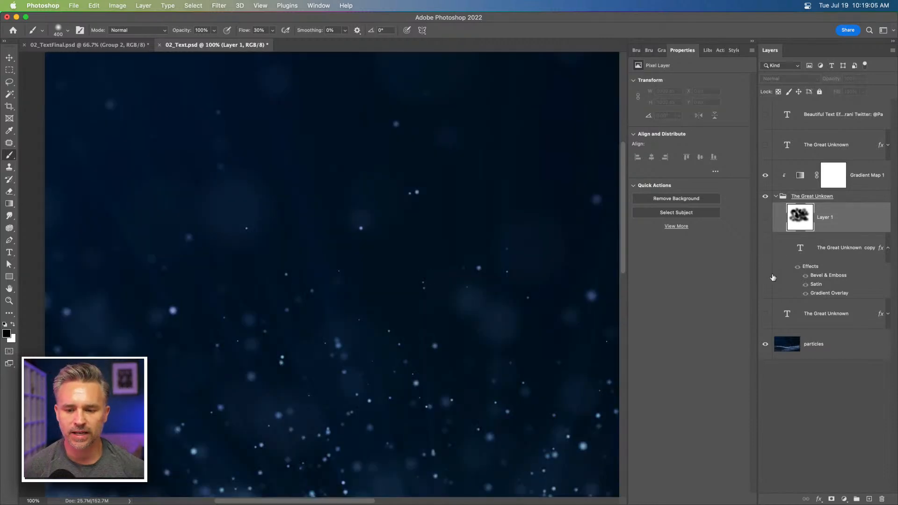
left_click(765, 248)
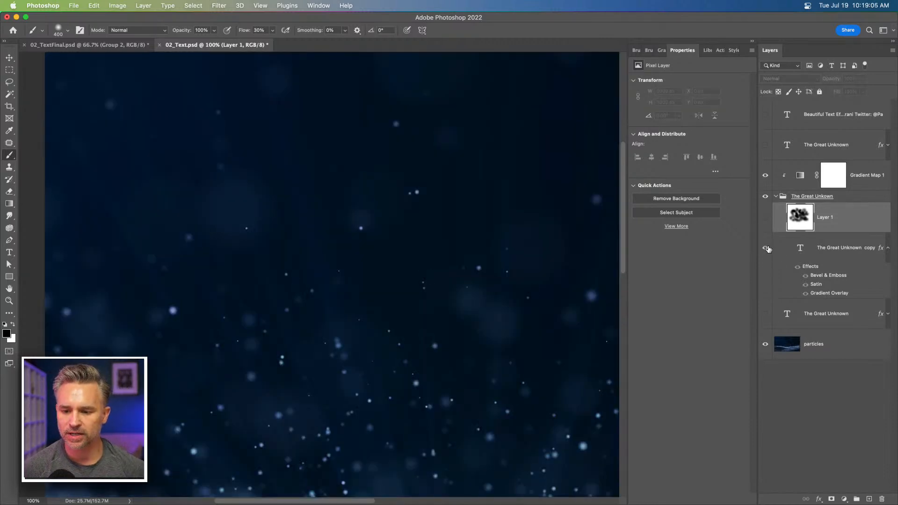
left_click(888, 248)
left_click_drag(816, 249, 820, 213)
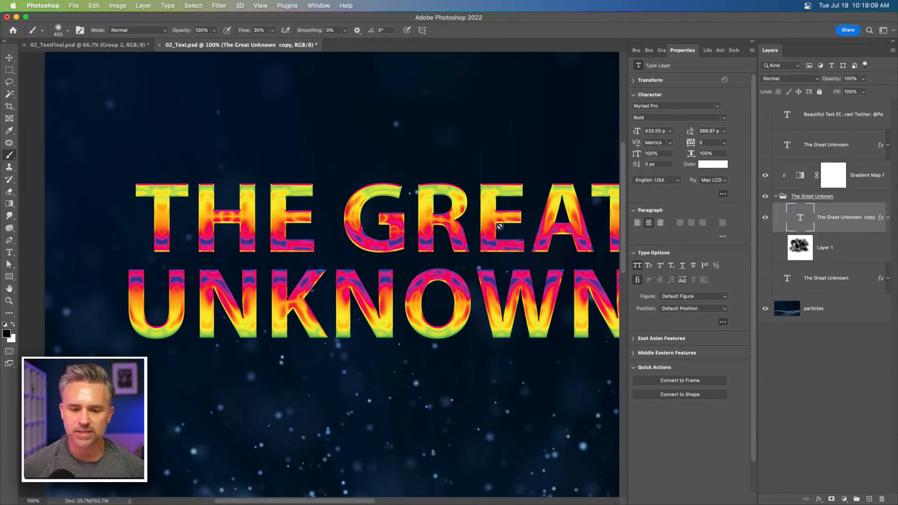
Duplicate the heading copy, hide the original, and turn the duplicate into a Smart Object without layer effects
scroll(500, 227, "right", 3)
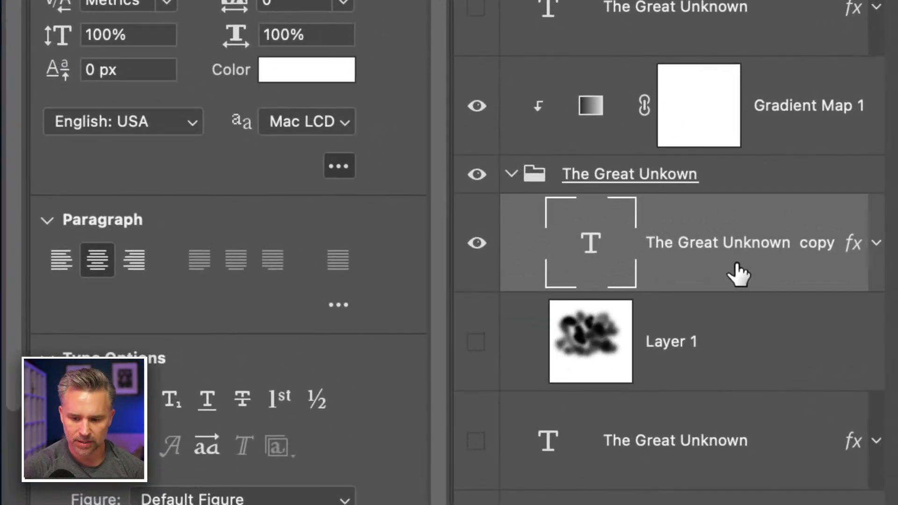
key("super+j")
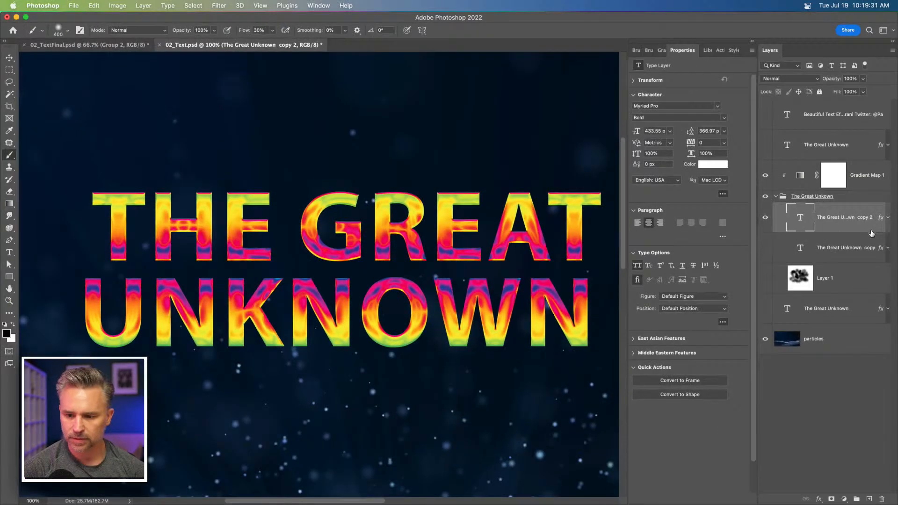
left_click(885, 225)
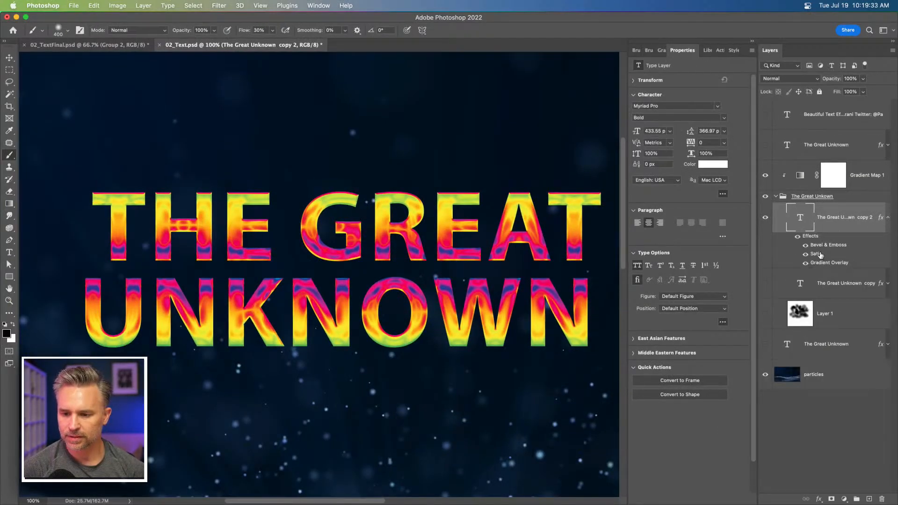
left_click_drag(811, 237, 882, 499)
right_click(853, 214)
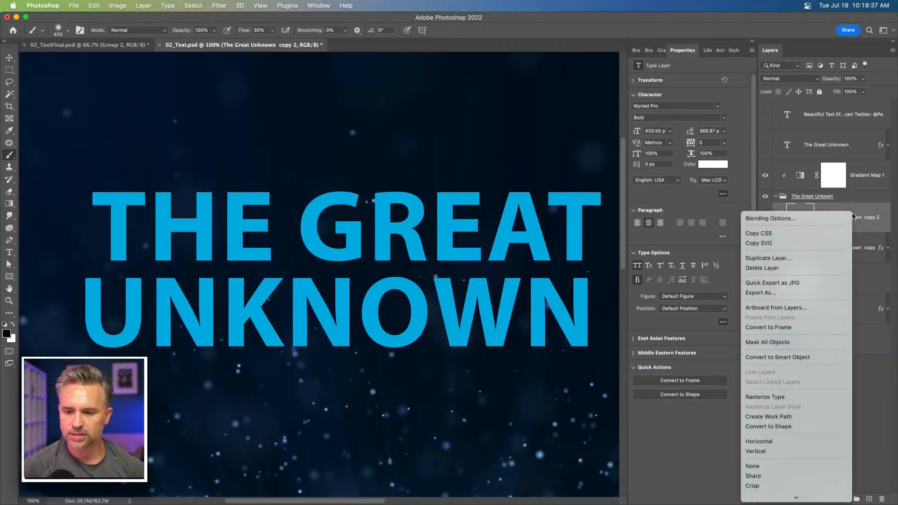
left_click(812, 358)
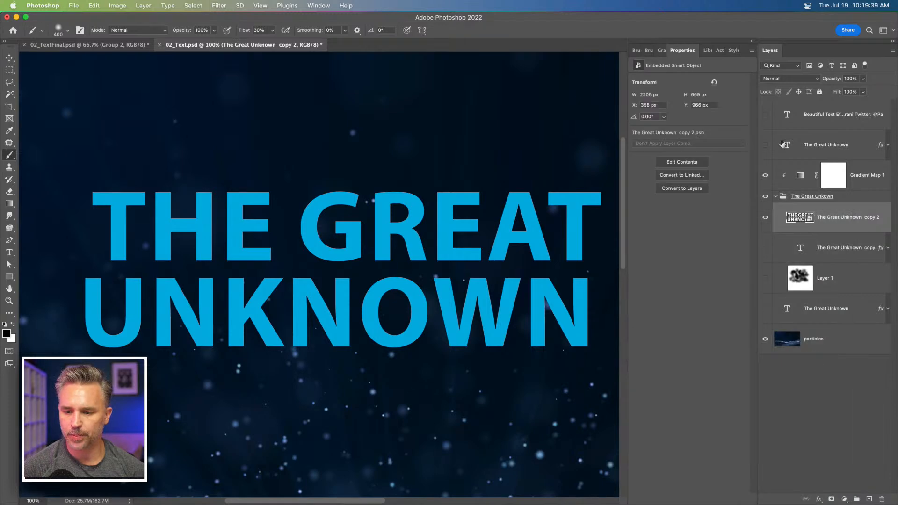
Rename the Smart Object layer as "The Great Unknown SO"
double_click(838, 218)
left_click_drag(863, 218, 897, 218)
type("SO")
key("Return")
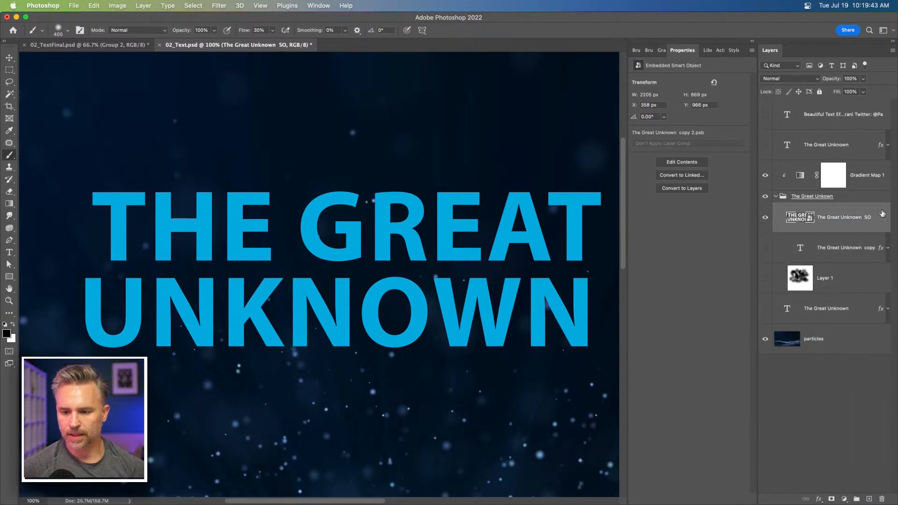
Hide Gradient Map 1 and show the heading copy text layer beneath the Smart Object
left_click(768, 220)
left_click(765, 214)
left_click(764, 175)
left_click(766, 217)
left_click(765, 218)
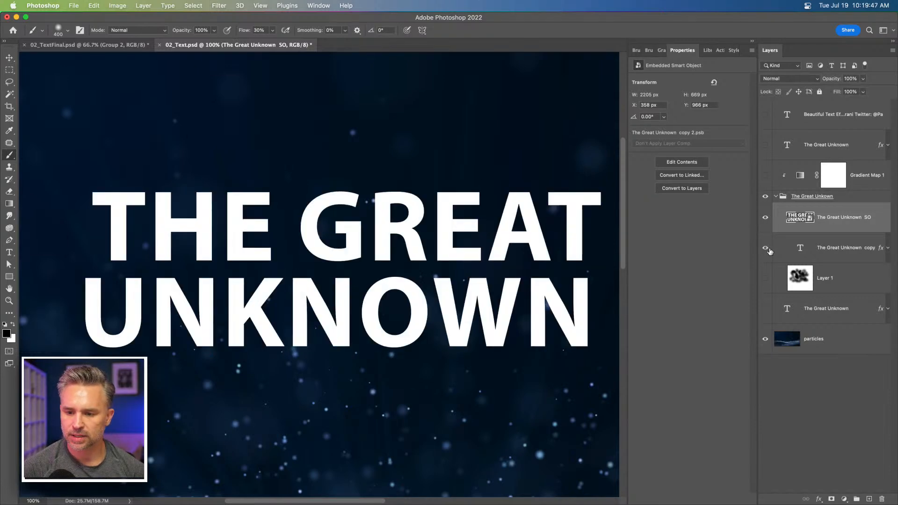
Move the layer effects from the heading copy onto the Smart Object, hide the copy, and expand the Smart Object's effects list
left_click(888, 253)
left_click_drag(808, 269, 828, 222)
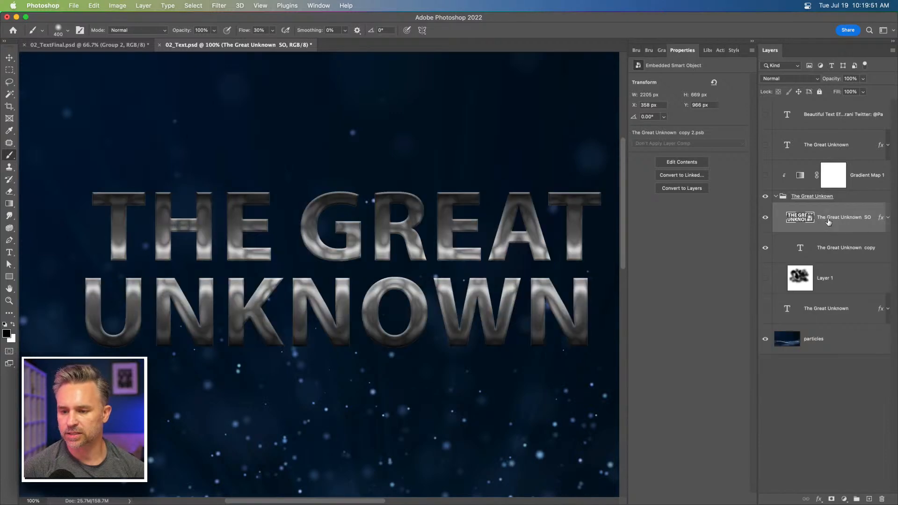
left_click(835, 248)
left_click(766, 248)
left_click(845, 217)
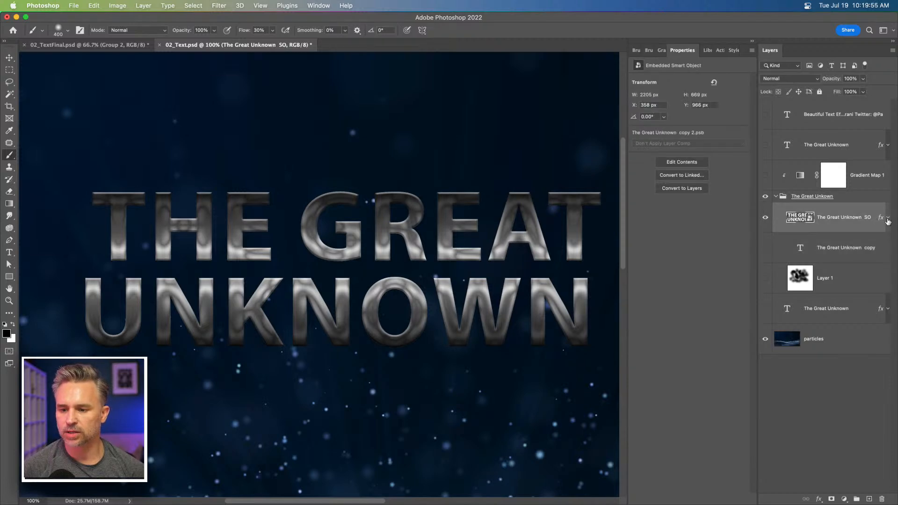
left_click(888, 218)
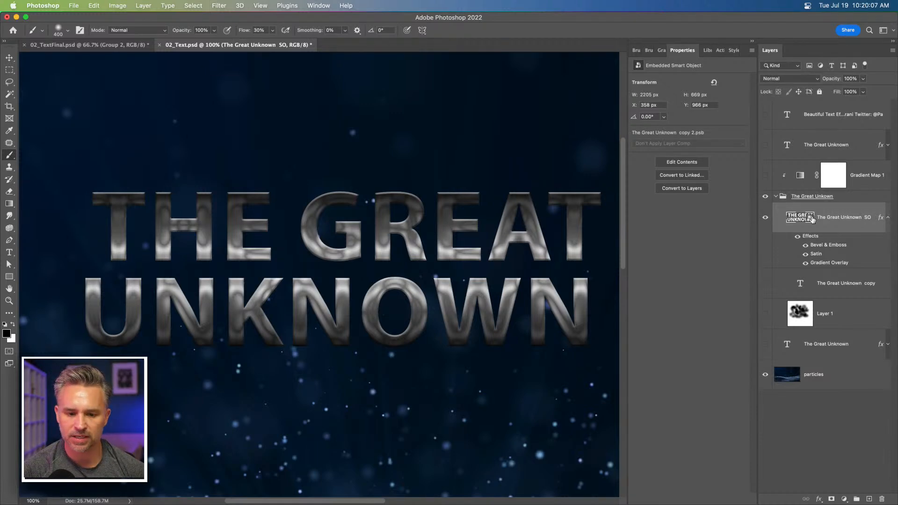
Open the Liquify filter for the Smart Object and set the Forward Warp brush size to 800
left_click(213, 5)
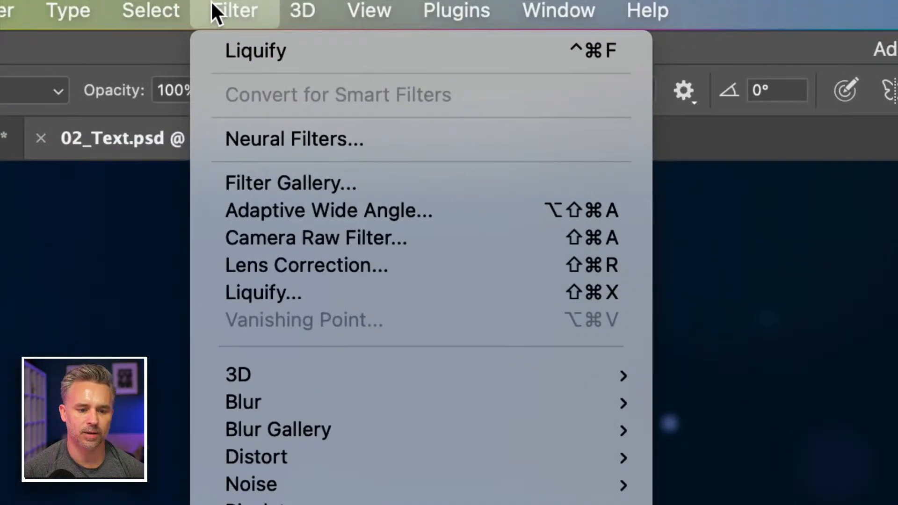
left_click(290, 295)
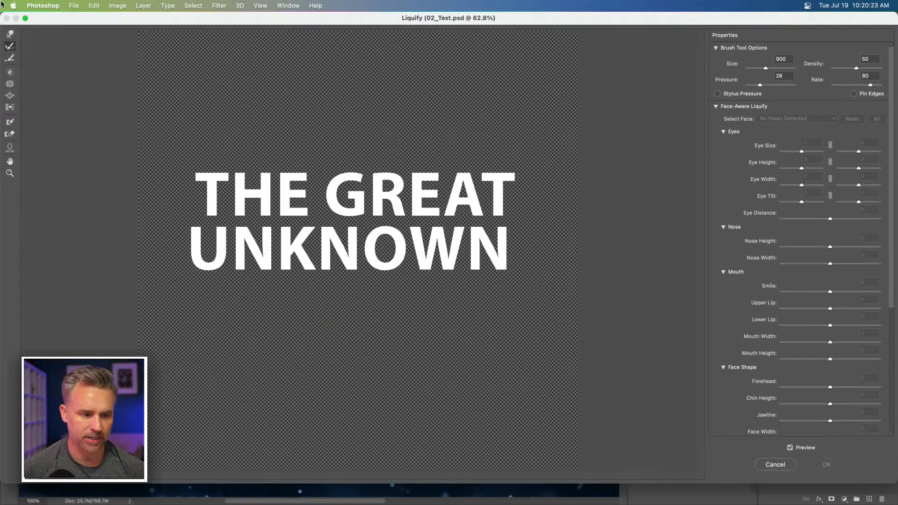
left_click(10, 33)
key("bracketright")
key("bracketright")
key("bracketright")
key("bracketright")
key("bracketright")
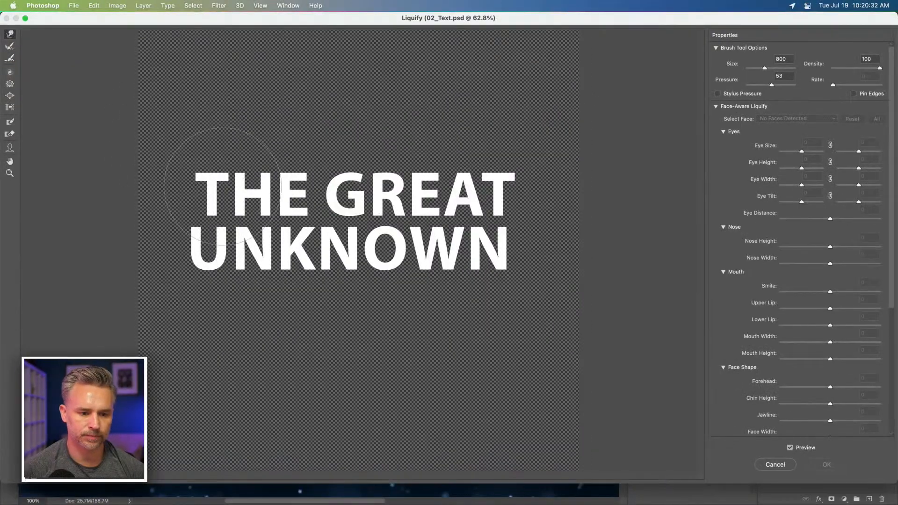
Warp the heading letters up and down in waves with the Forward Warp tool, enlarging the brush to 1100
left_click_drag(508, 336, 486, 302)
key("bracketright")
key("bracketright")
key("bracketright")
left_click_drag(430, 280, 426, 328)
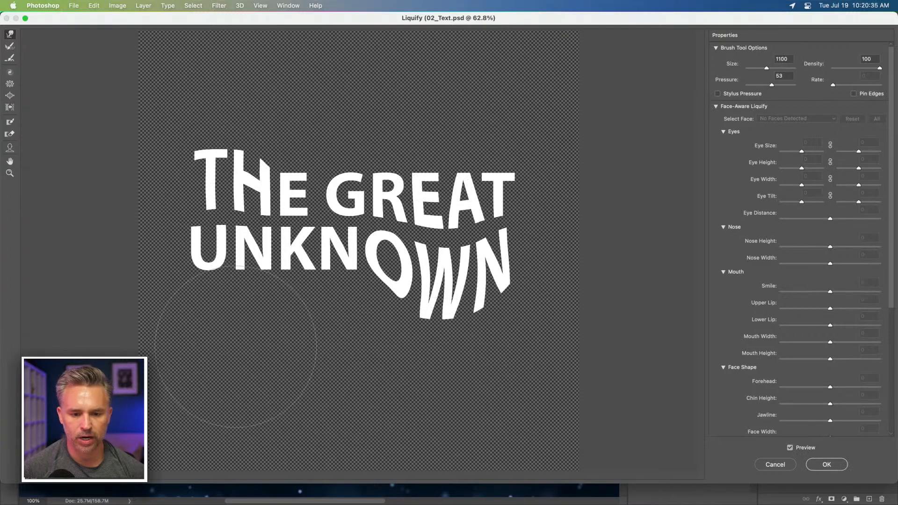
left_click_drag(234, 262, 230, 320)
left_click_drag(398, 201, 401, 119)
left_click_drag(348, 211, 348, 140)
left_click_drag(342, 252, 341, 327)
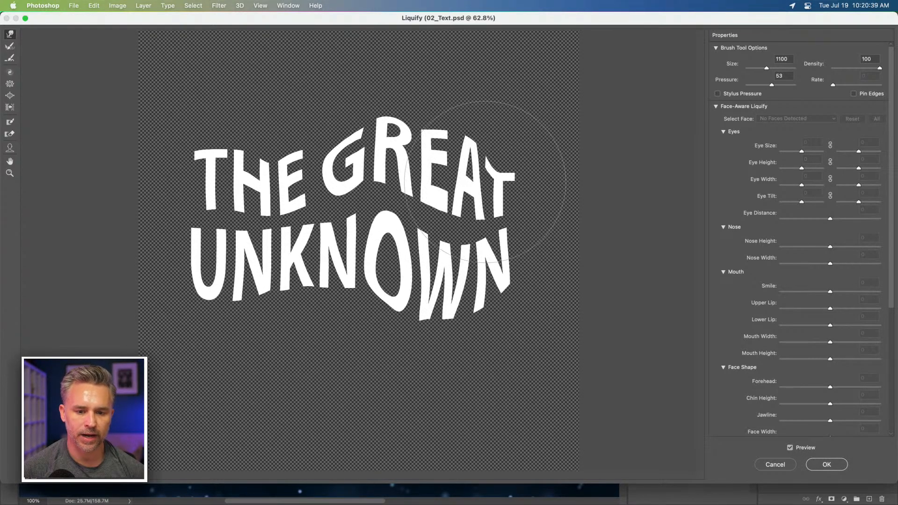
left_click_drag(533, 116, 496, 111)
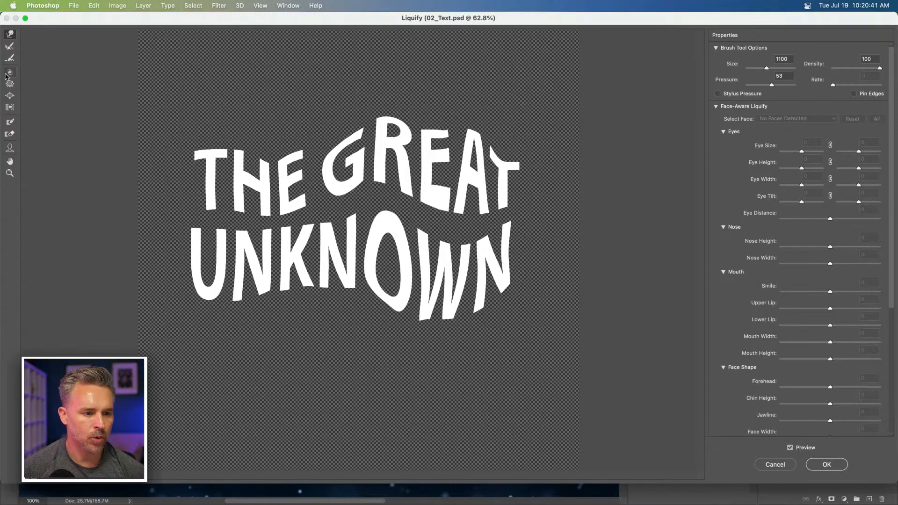
Push the end of the word GREAT downward using a smaller Forward Warp brush
left_click(10, 95)
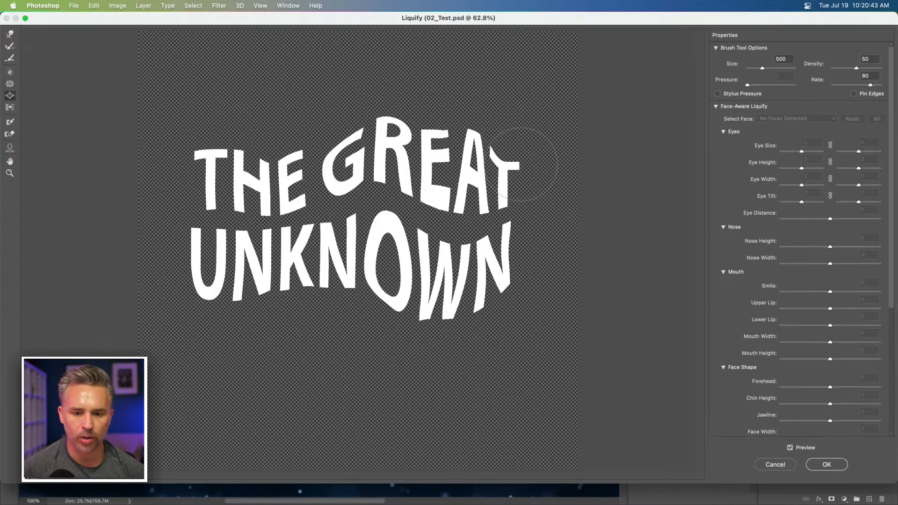
left_click(9, 33)
key("bracketleft")
key("bracketleft")
key("bracketleft")
key("bracketleft")
key("bracketleft")
key("bracketleft")
mouse_move(506, 148)
left_mouse_down()
mouse_move(514, 134)
mouse_move(526, 156)
mouse_move(491, 94)
mouse_move(463, 136)
mouse_move(508, 159)
mouse_move(505, 178)
left_mouse_up()
Bloat the letters along the middle of the heading between its two lines with the Bloat tool at size 800
left_click(9, 46)
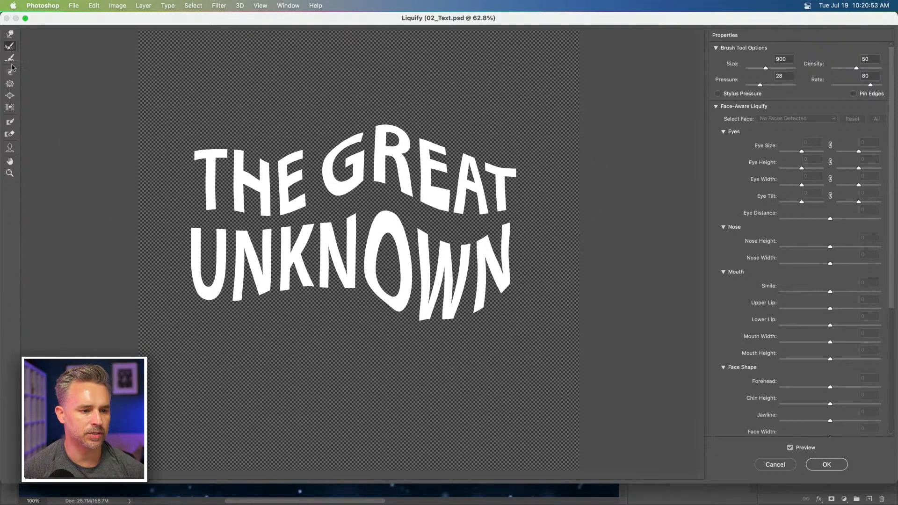
left_click(10, 95)
key("bracketright")
key("bracketright")
key("bracketright")
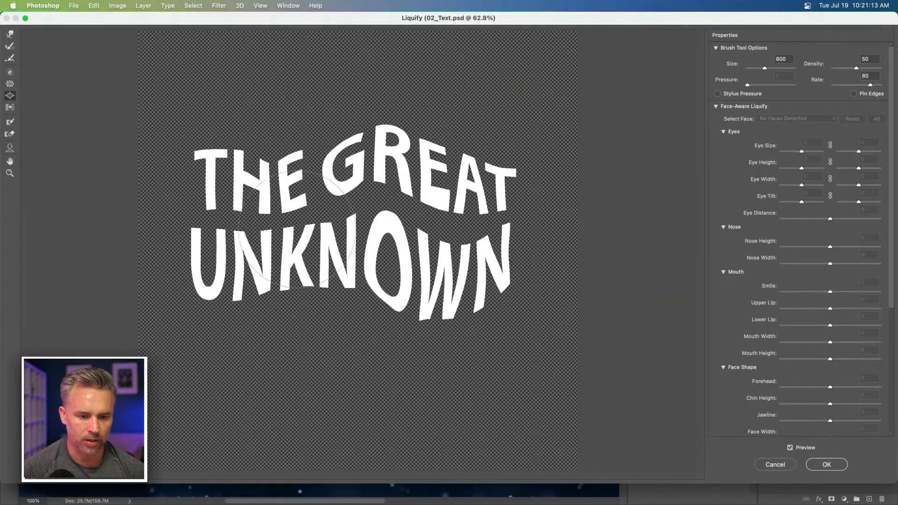
left_click_drag(282, 206, 288, 216)
left_click_drag(446, 225, 446, 225)
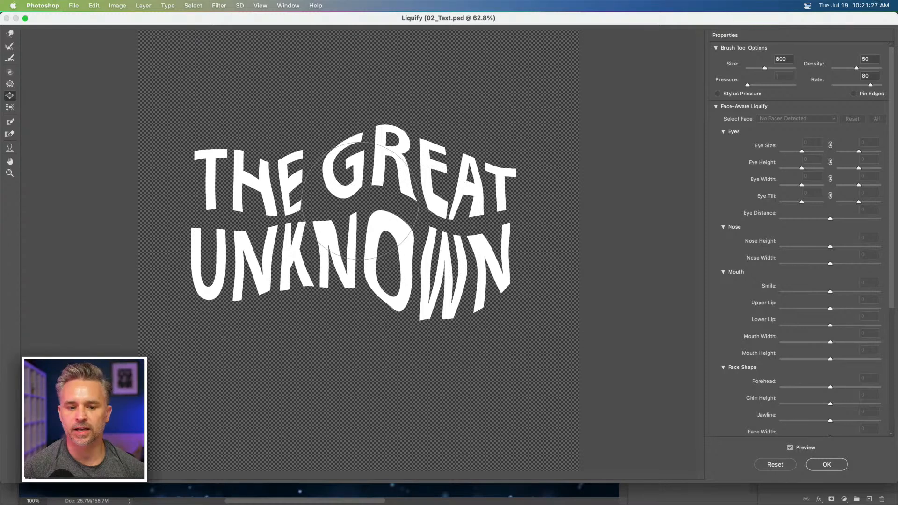
left_click_drag(390, 203, 389, 203)
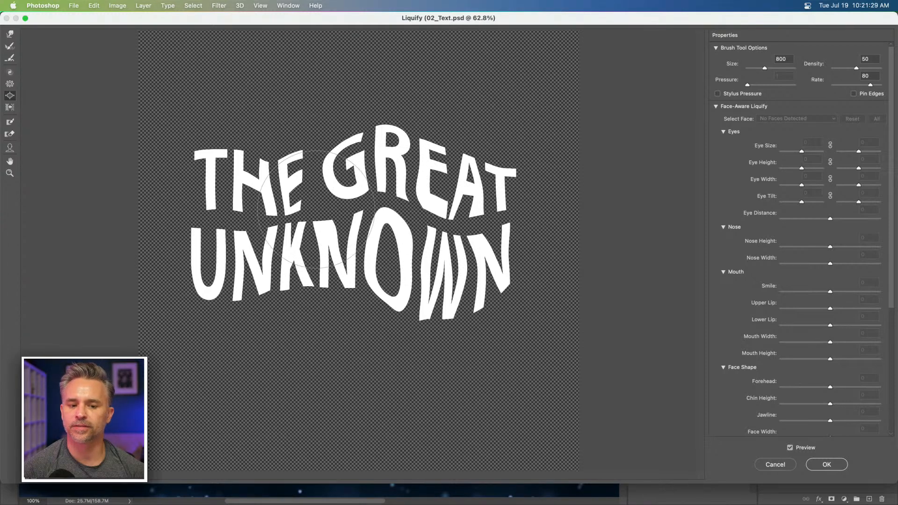
left_click_drag(330, 210, 330, 210)
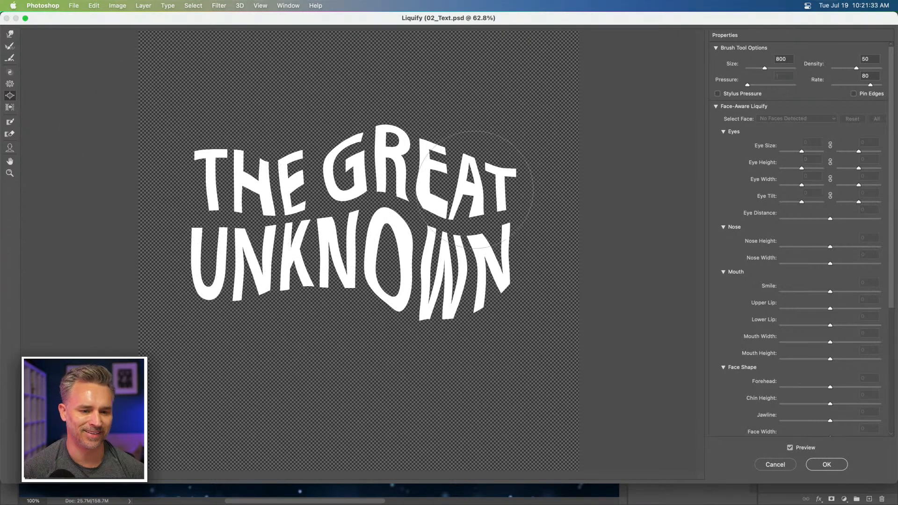
Shrink the Bloat brush and enlarge the tip of the final T in GREAT
key("bracketleft")
key("bracketleft")
key("bracketleft")
key("bracketleft")
key("bracketleft")
key("bracketleft")
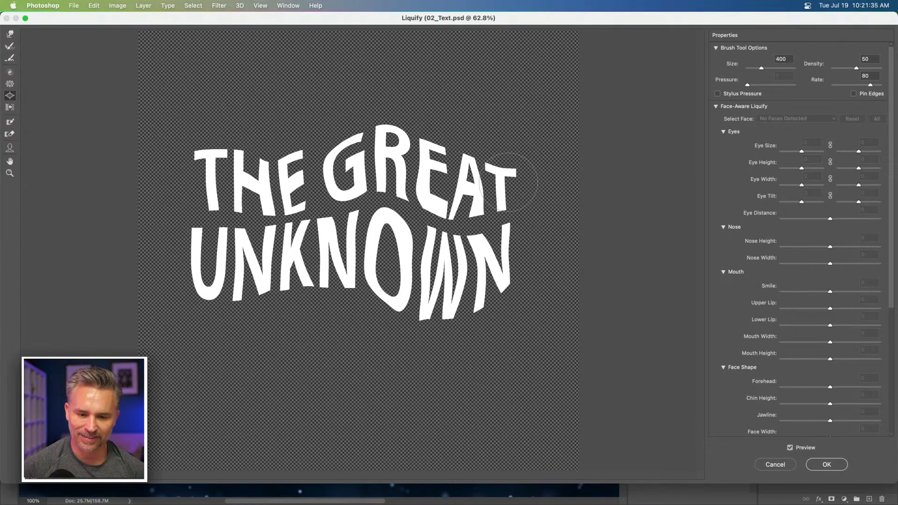
left_click(514, 173)
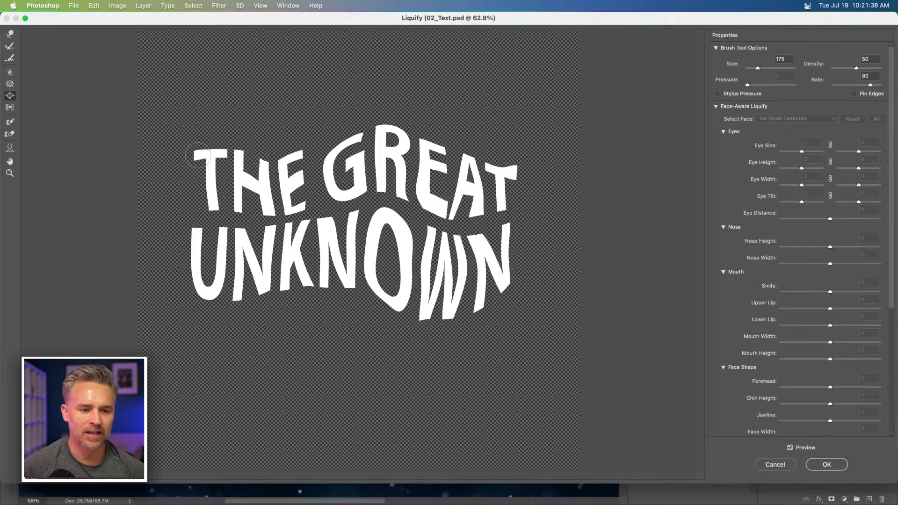
Stretch both ends of UNKNOWN downward with a large Forward Warp brush, reaching size 1200, and apply the Liquify filter
left_click(10, 35)
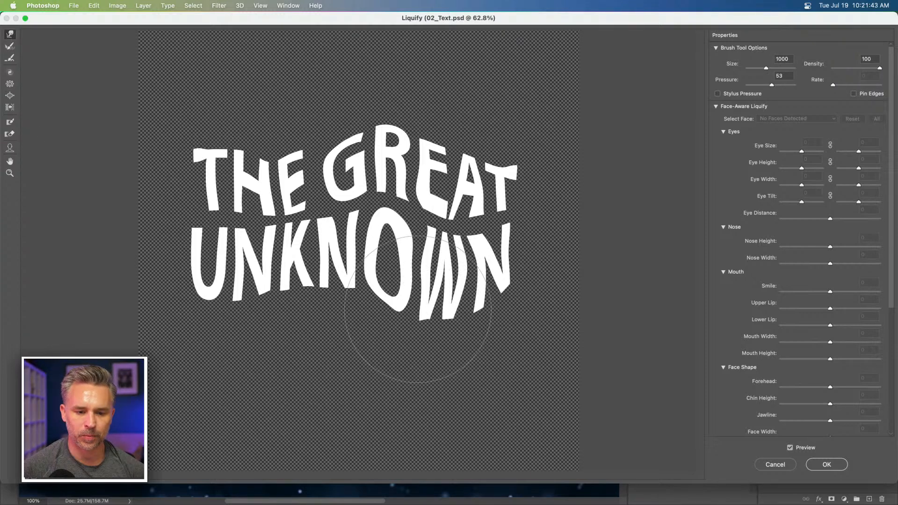
mouse_move(418, 309)
left_mouse_down()
mouse_move(405, 449)
mouse_move(365, 501)
left_mouse_up()
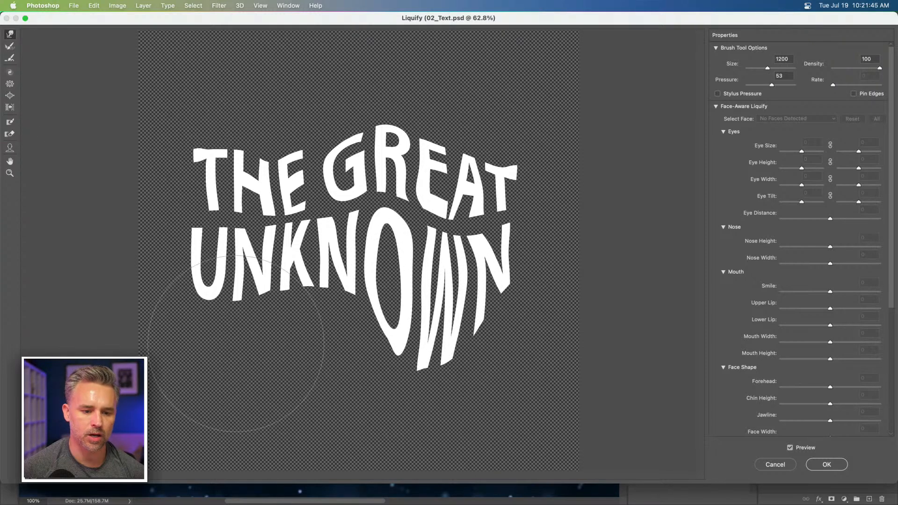
left_click_drag(206, 377, 224, 407)
left_click_drag(200, 295, 220, 355)
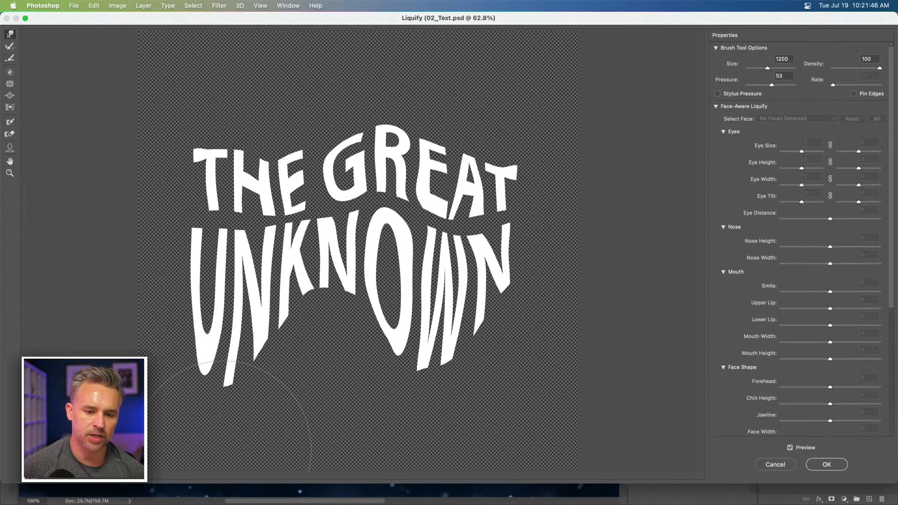
left_click(827, 464)
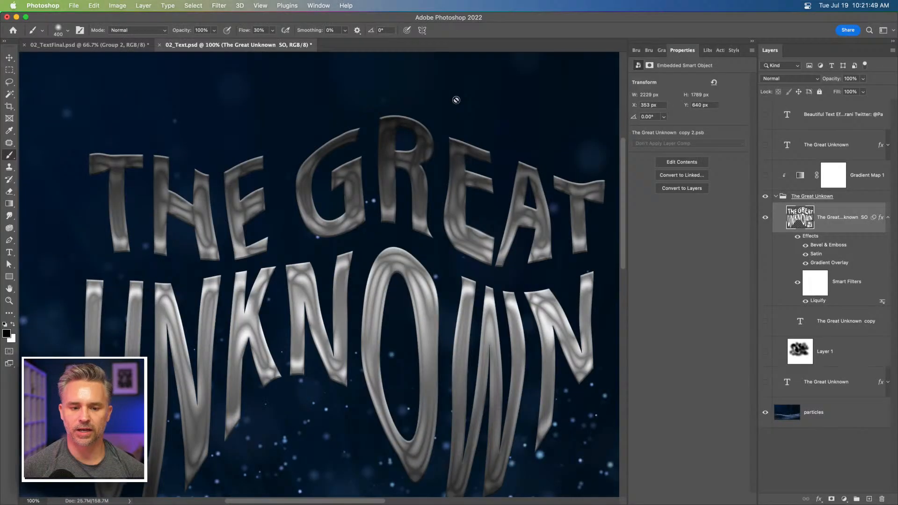
Show Gradient Map 1 again, collapse the properties area, and toggle the Liquify smart filter off and on for comparison
left_click(766, 176)
scroll(403, 243, "down", 2)
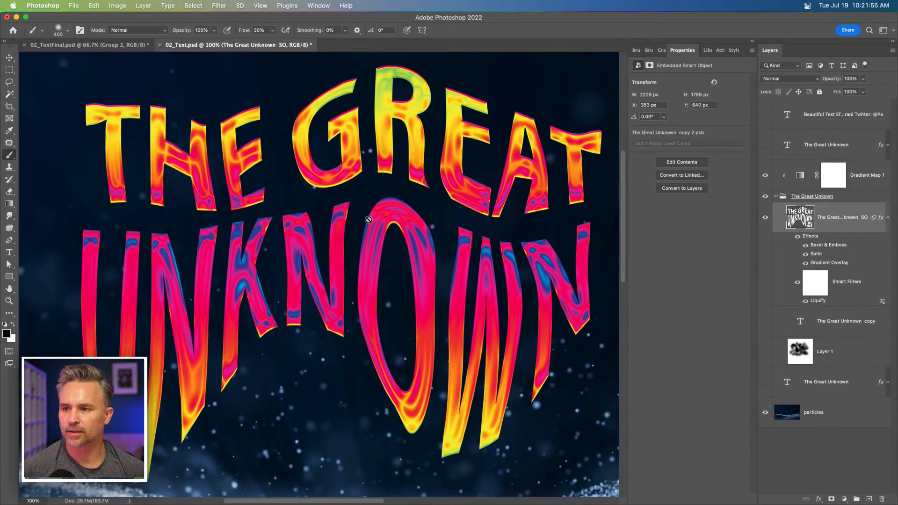
left_click(751, 42)
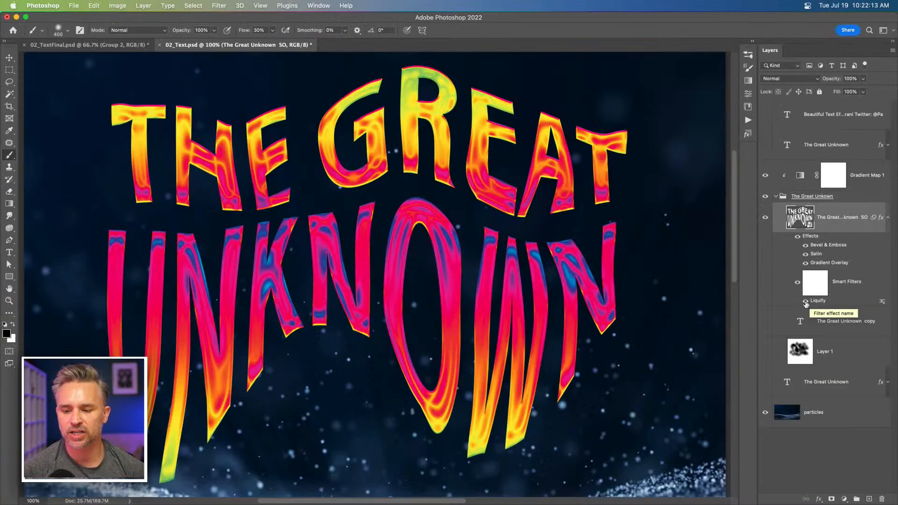
left_click(541, 396)
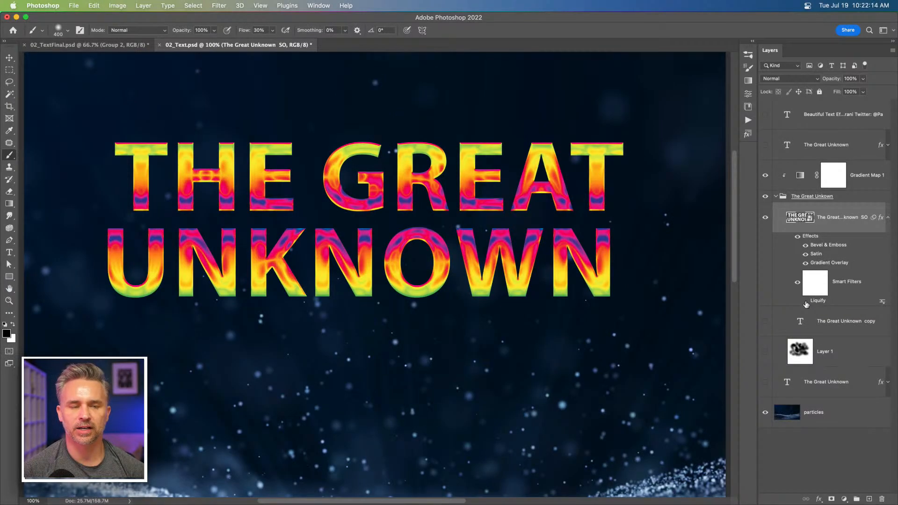
left_click(805, 302)
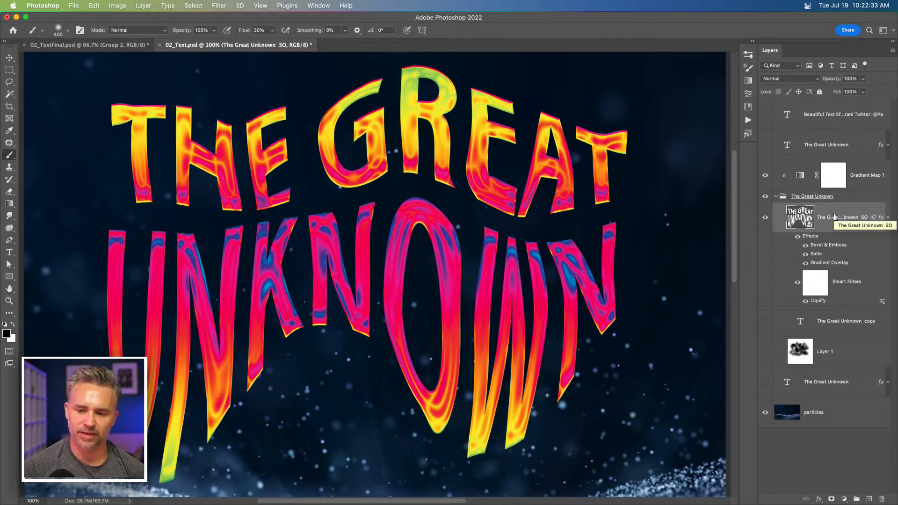
Open Iris Blur on the Smart Object and try blur amounts of 62 px and 120 px before setting 55 px
left_click(210, 6)
mouse_move(217, 136)
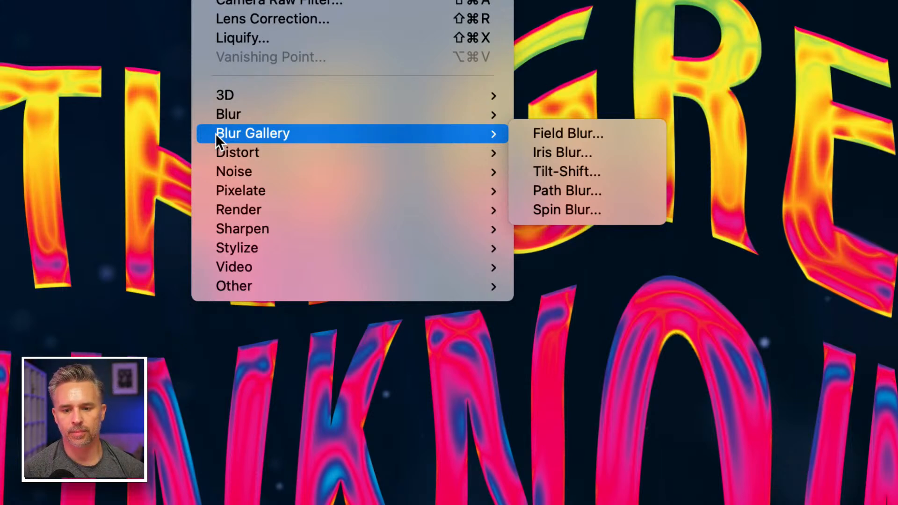
left_click(602, 153)
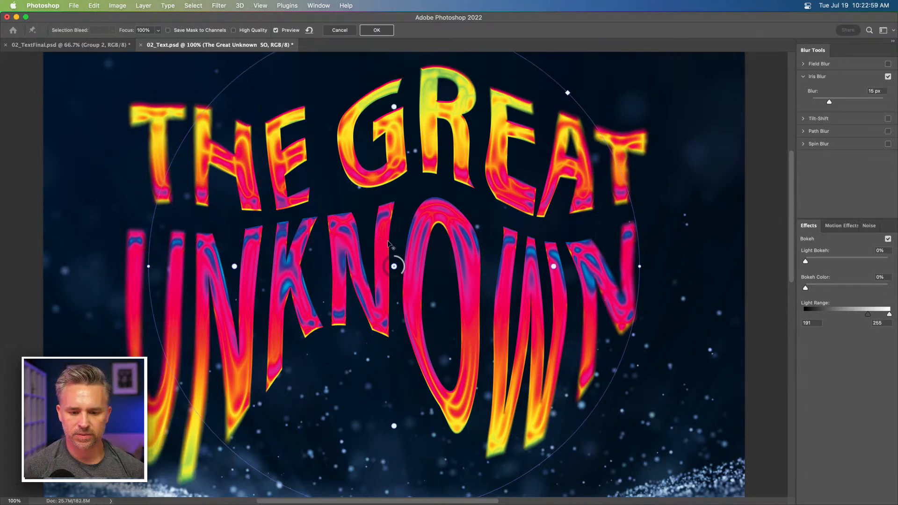
left_click_drag(404, 276, 392, 279)
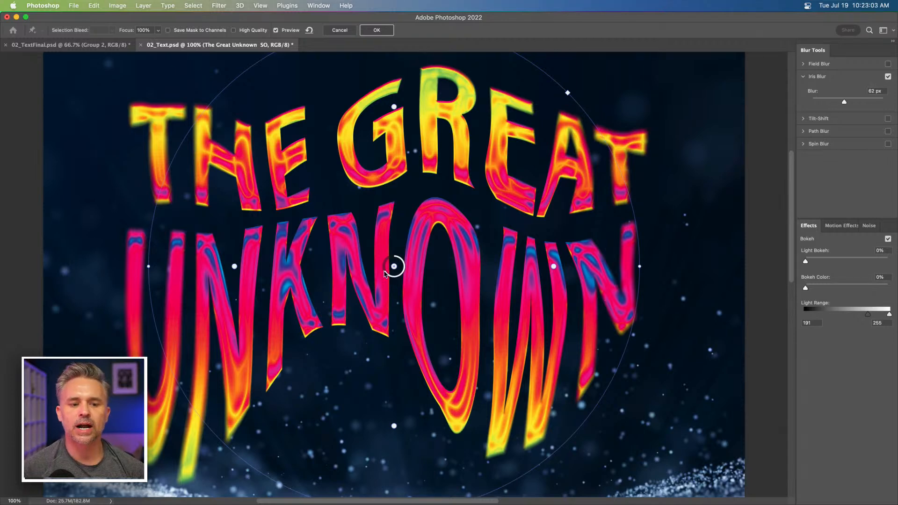
scroll(384, 272, "down", 1)
left_click_drag(384, 264, 385, 254)
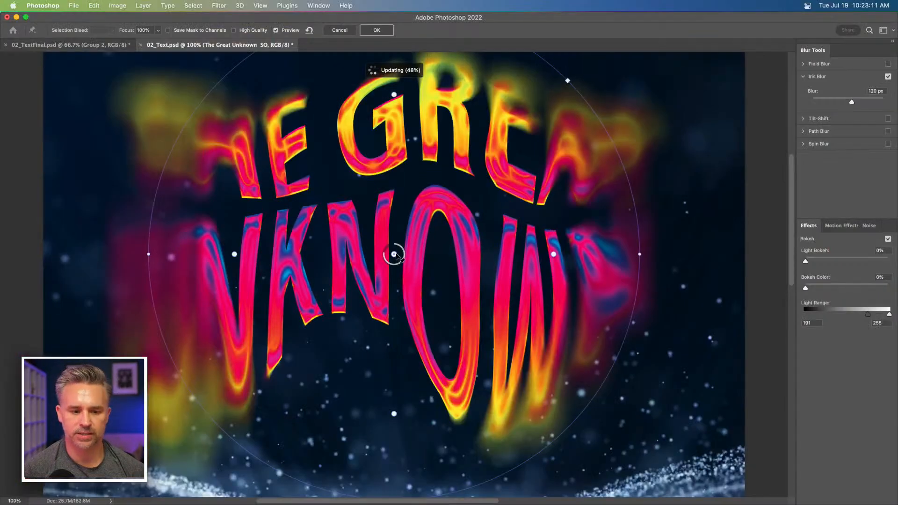
left_click_drag(387, 262, 388, 265)
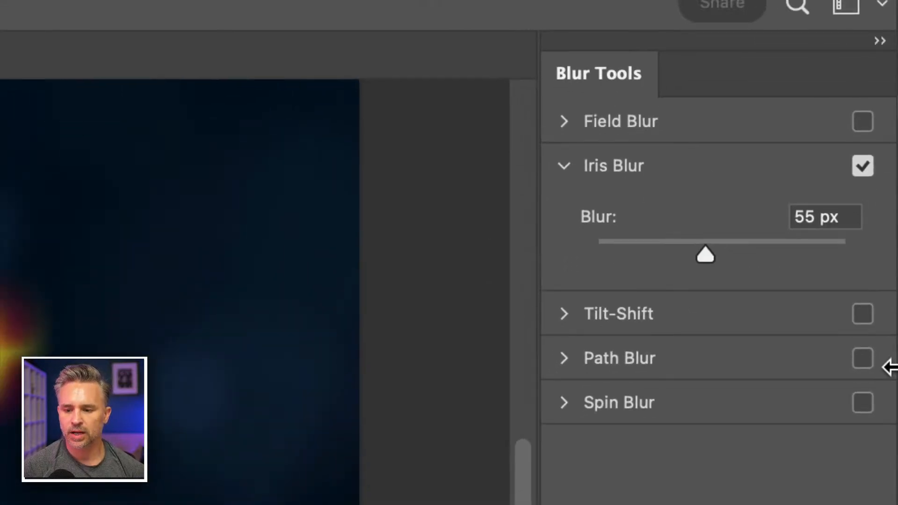
Switch the blur type from Iris Blur to Field Blur and expand the Field Blur settings
left_click(864, 122)
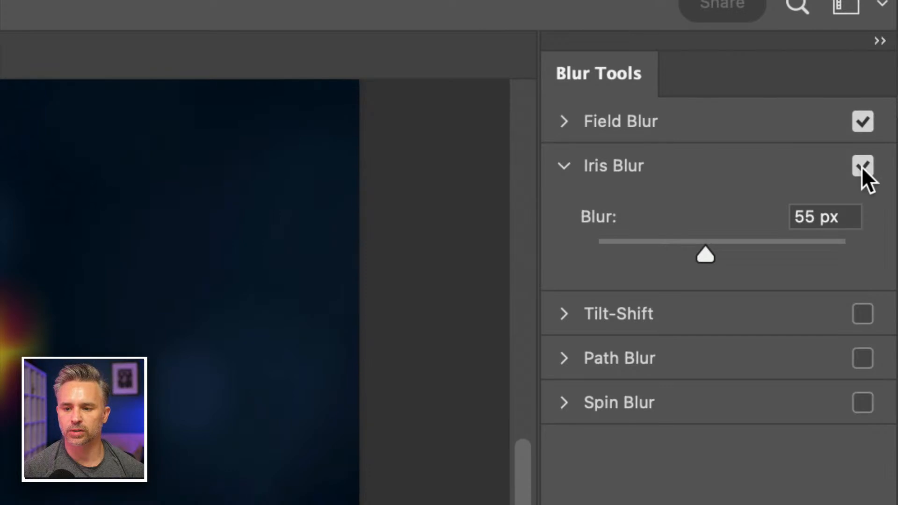
left_click(862, 165)
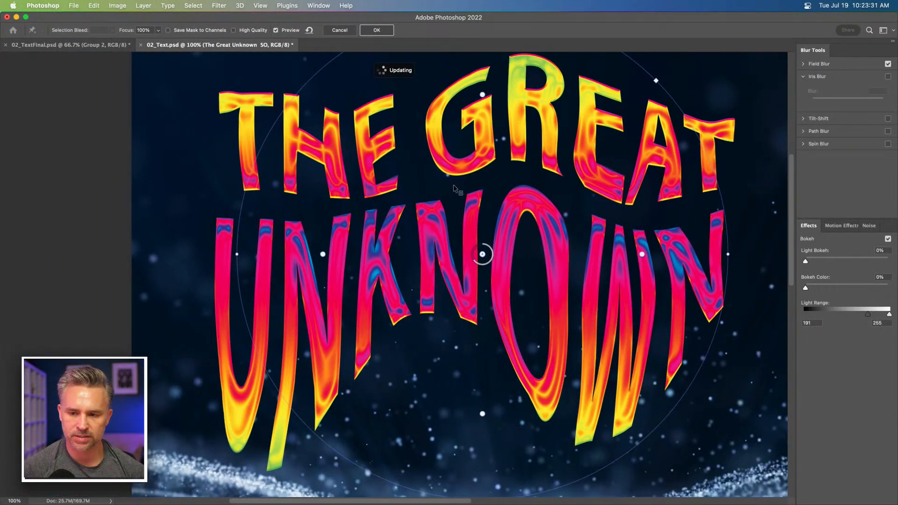
left_click(803, 64)
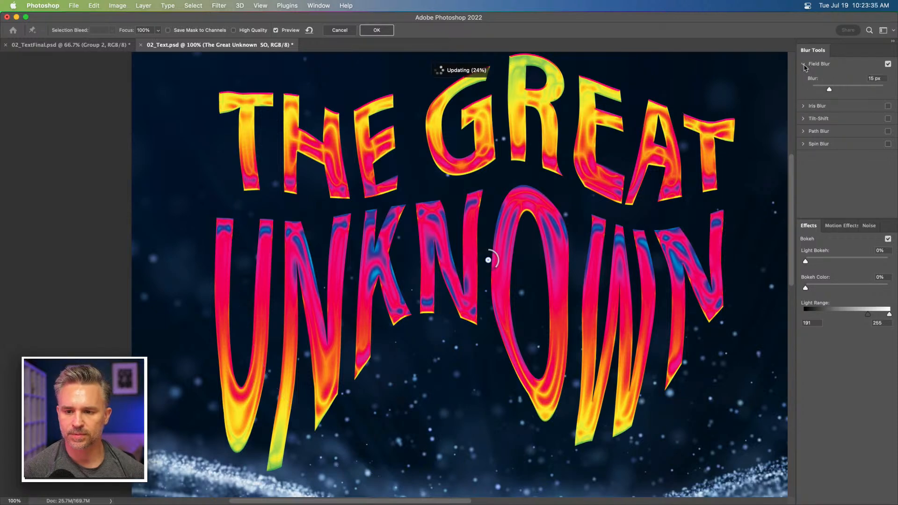
Place a second Field Blur pin over the W of UNKNOWN
key("Delete")
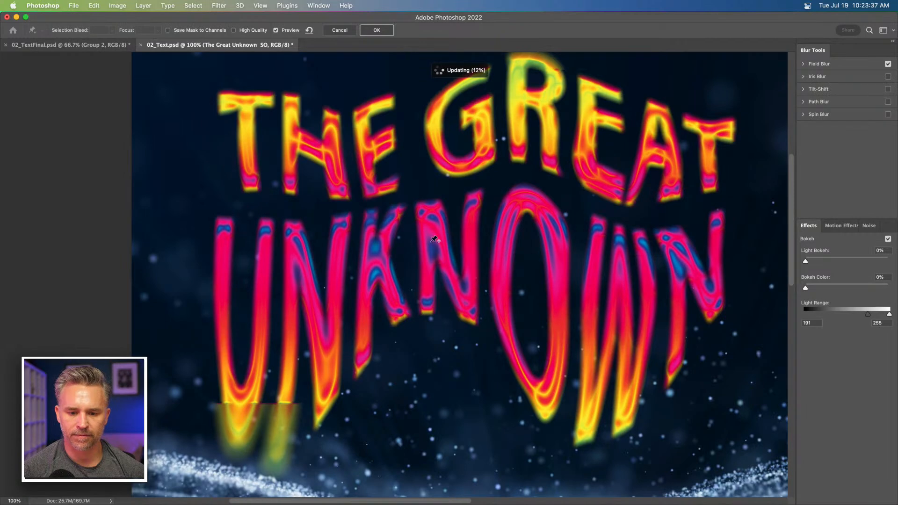
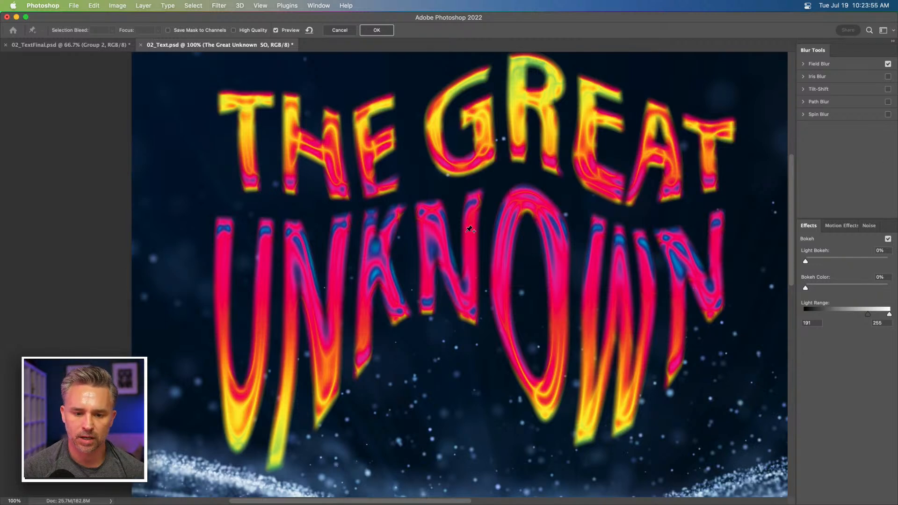
left_click(803, 64)
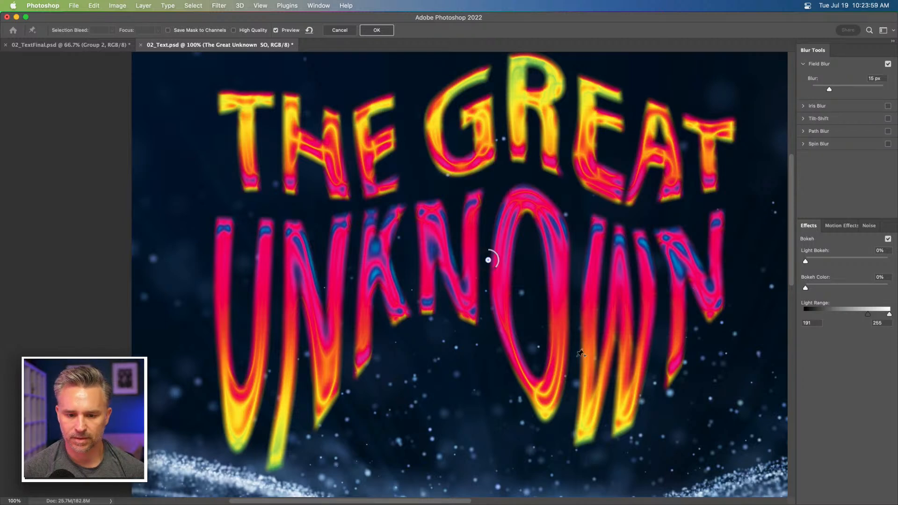
left_click(611, 324)
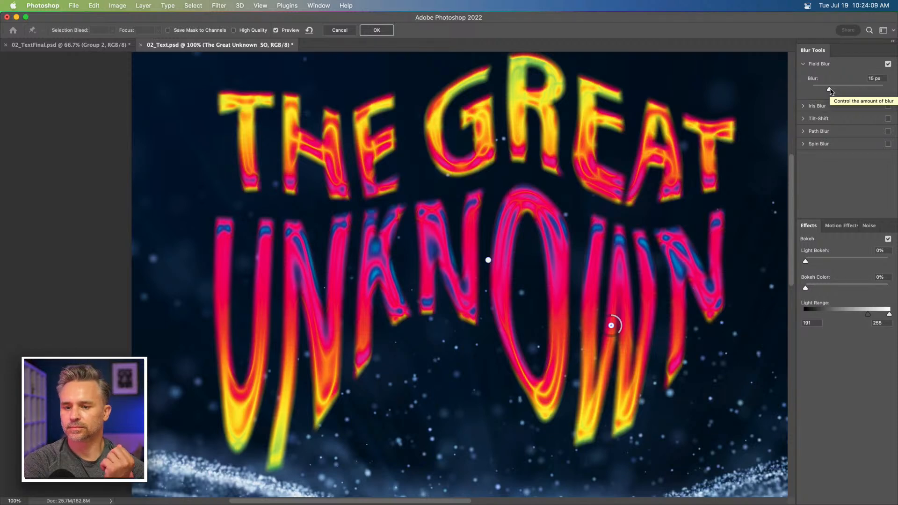
Enable Iris Blur, turn off Field Blur, and apply the Blur Gallery filter to the Smart Object
left_click(889, 107)
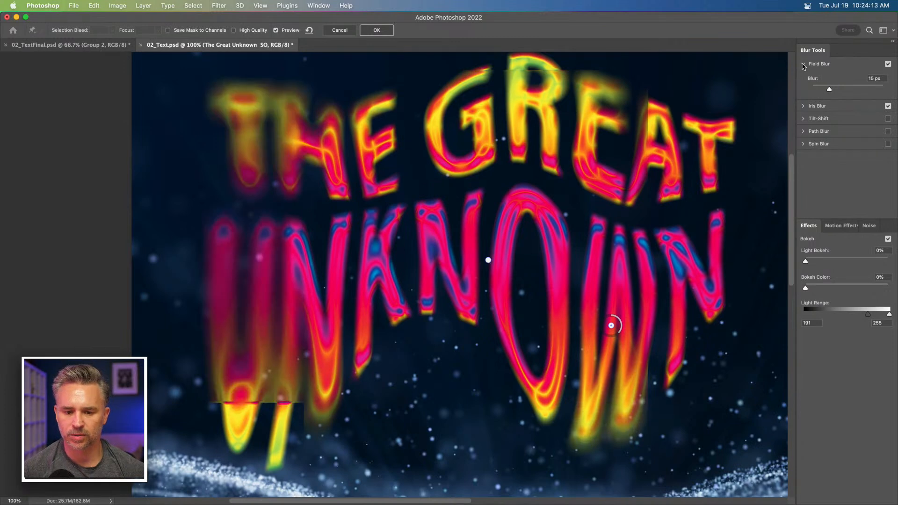
left_click(889, 65)
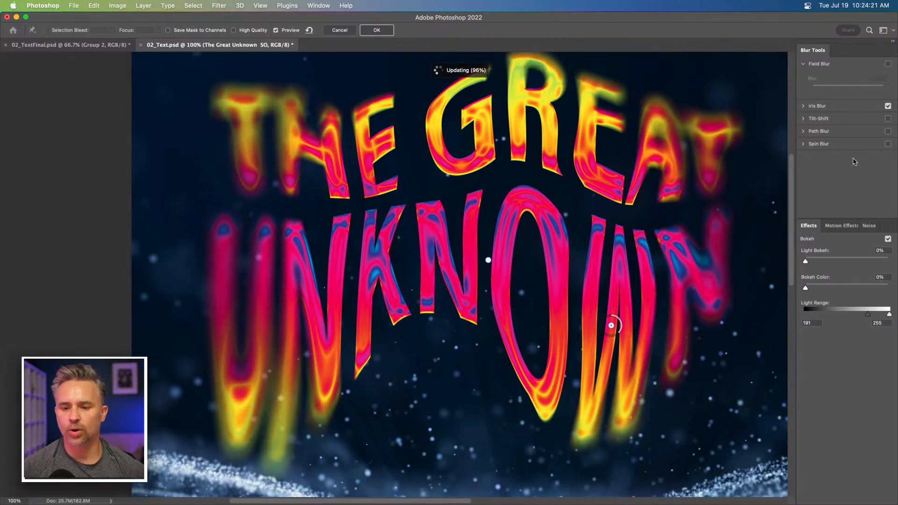
left_click(368, 30)
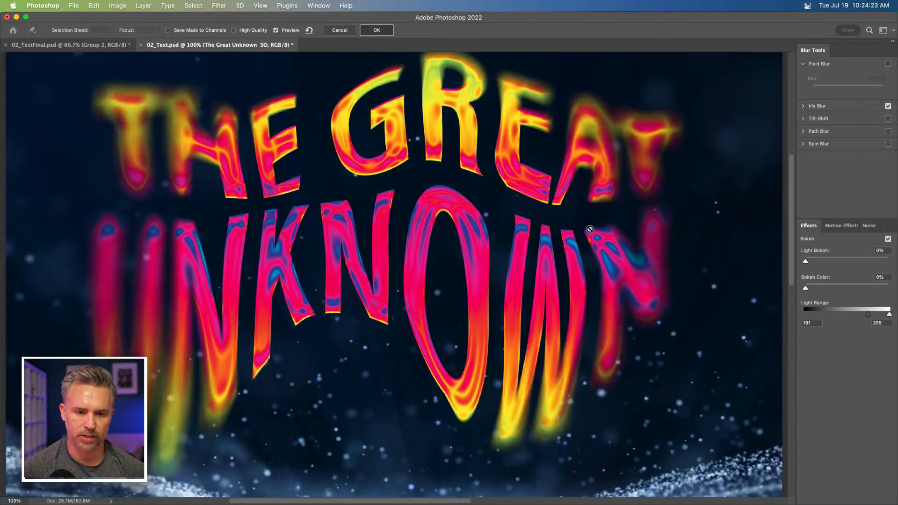
key("super+0")
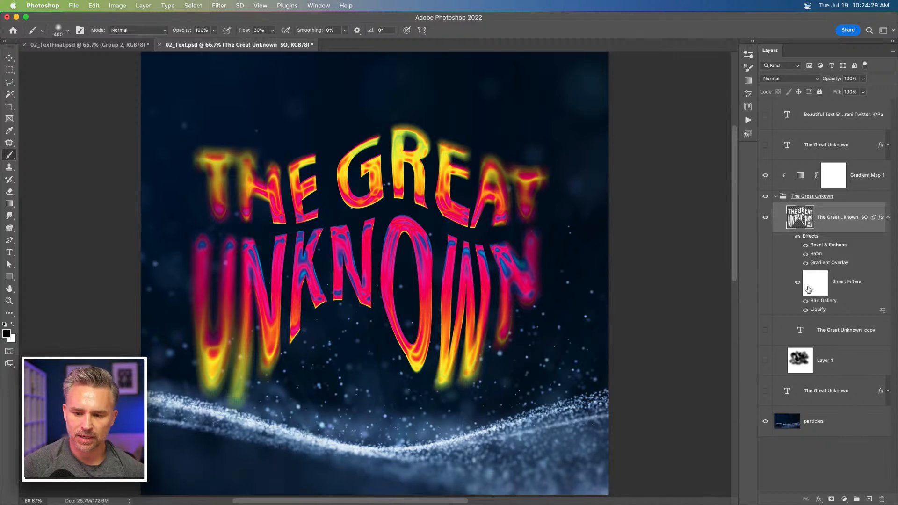
Add a layer above Layer 1 and paint soft black glows behind both ends of UNKNOWN, enlarging the brush to 800 px
left_click(828, 333)
left_click(869, 498)
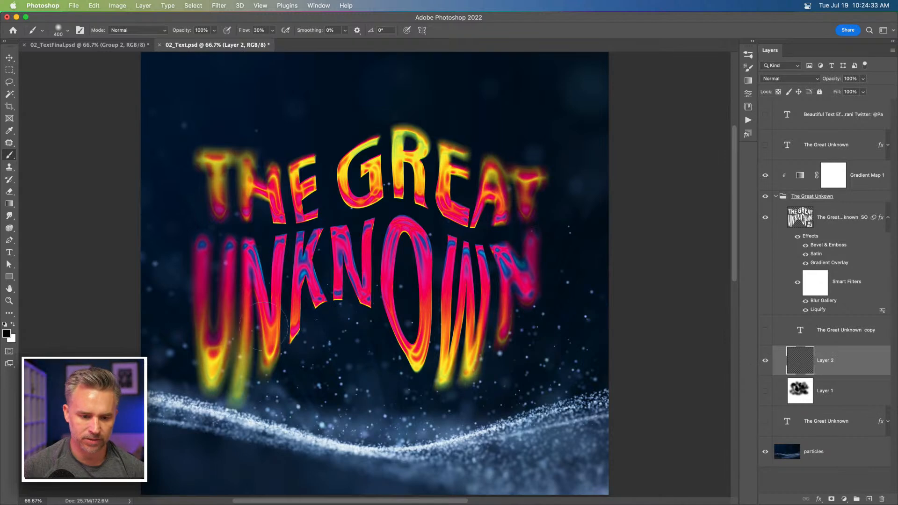
mouse_move(201, 337)
left_mouse_down()
mouse_move(230, 384)
mouse_move(263, 334)
mouse_move(242, 276)
mouse_move(216, 312)
mouse_move(205, 374)
left_mouse_up()
key("bracketright")
key("bracketright")
key("bracketright")
key("bracketright")
mouse_move(467, 328)
left_mouse_down()
mouse_move(518, 261)
mouse_move(503, 302)
mouse_move(434, 359)
left_mouse_up()
left_click_drag(461, 203, 487, 128)
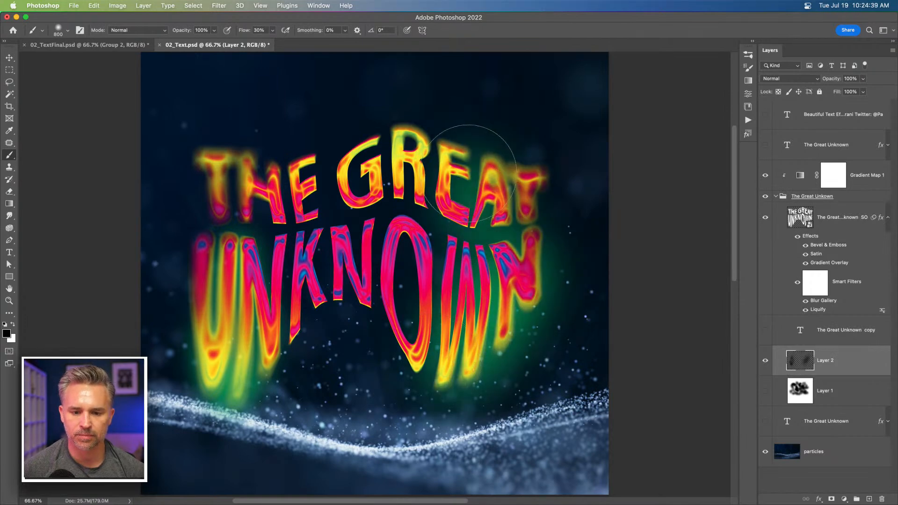
Paint a soft white glow down the left side from the T of THE, and a black one behind the O of UNKNOWN
key("x")
mouse_move(231, 176)
left_mouse_down()
mouse_move(178, 178)
mouse_move(243, 182)
mouse_move(211, 184)
mouse_move(216, 175)
mouse_move(163, 382)
mouse_move(165, 395)
mouse_move(189, 314)
mouse_move(236, 449)
left_mouse_up()
left_click(11, 324)
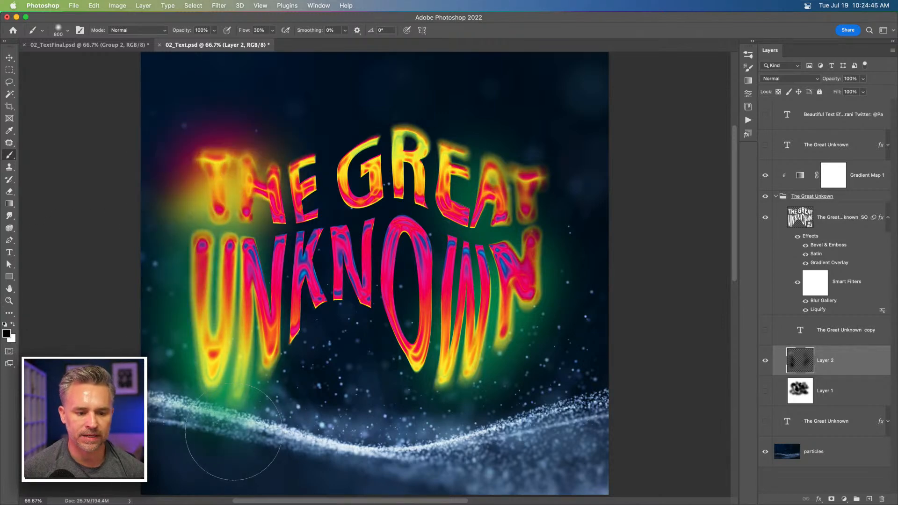
left_click_drag(421, 322, 419, 234)
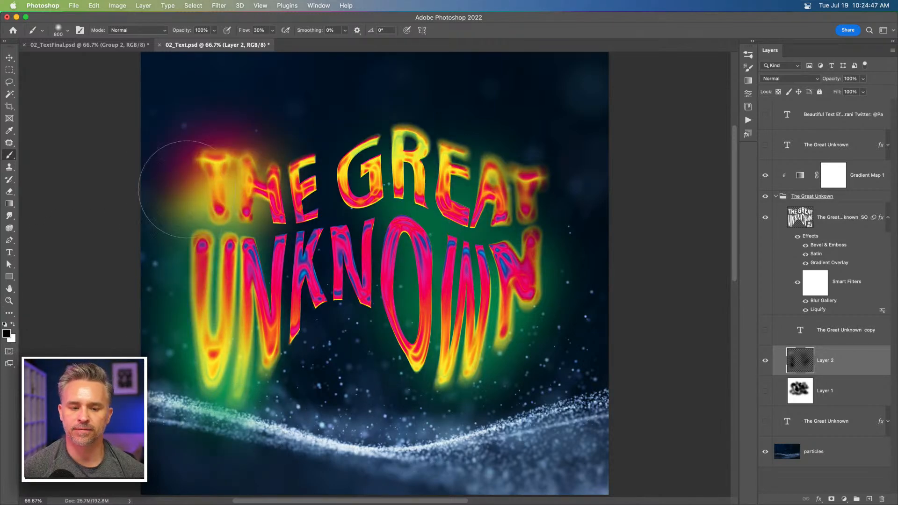
Shift the Smart Object, the hidden text copy and Layer 2 together slightly to the right, and collapse the Smart Object's effects list
key("v")
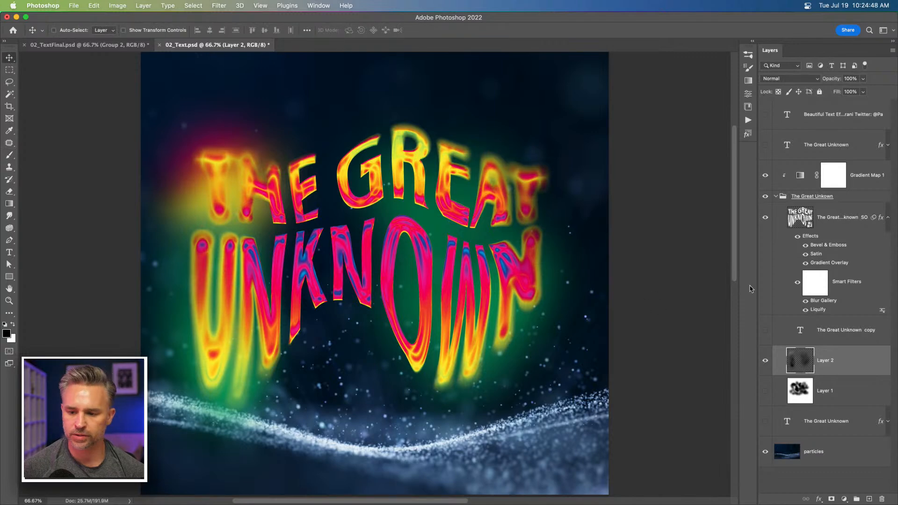
left_click(832, 225, "shift")
left_click_drag(290, 212, 303, 213)
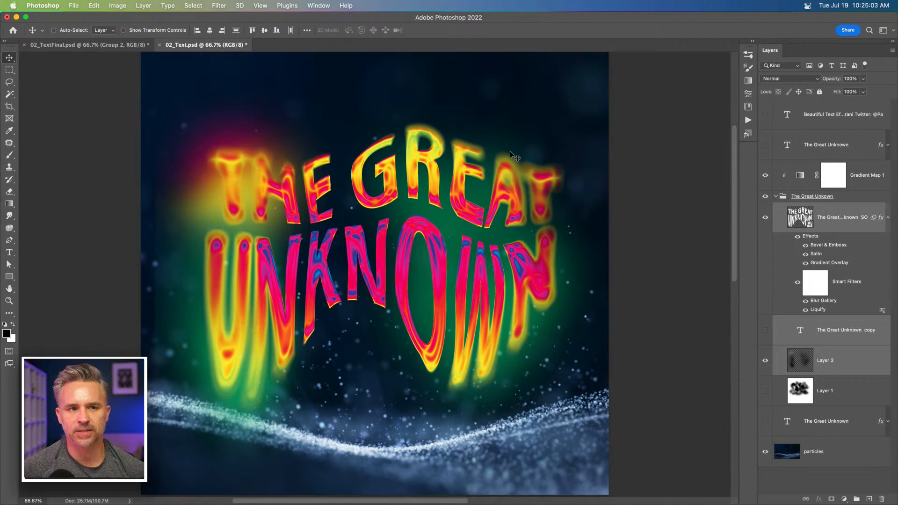
left_click(888, 218)
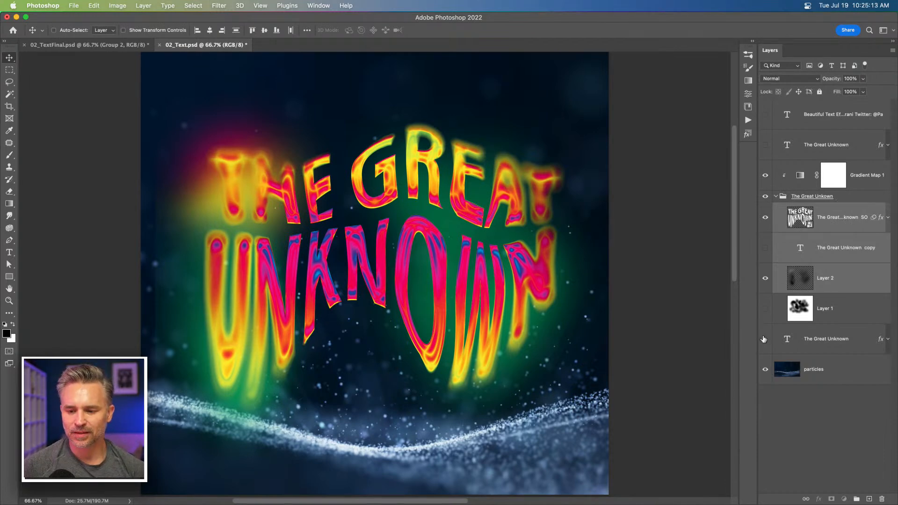
Create a new layer directly above the Smart Object inside the group and activate the Brush tool
left_click(814, 372)
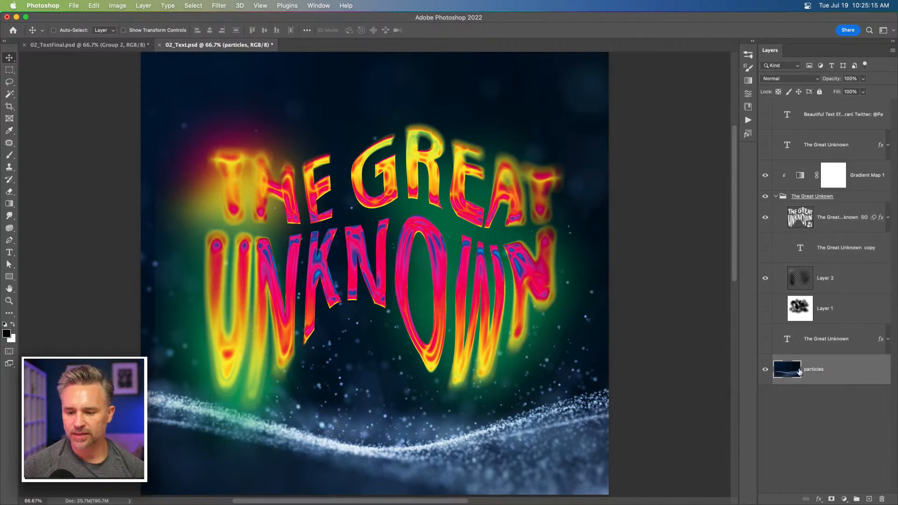
left_click(817, 220)
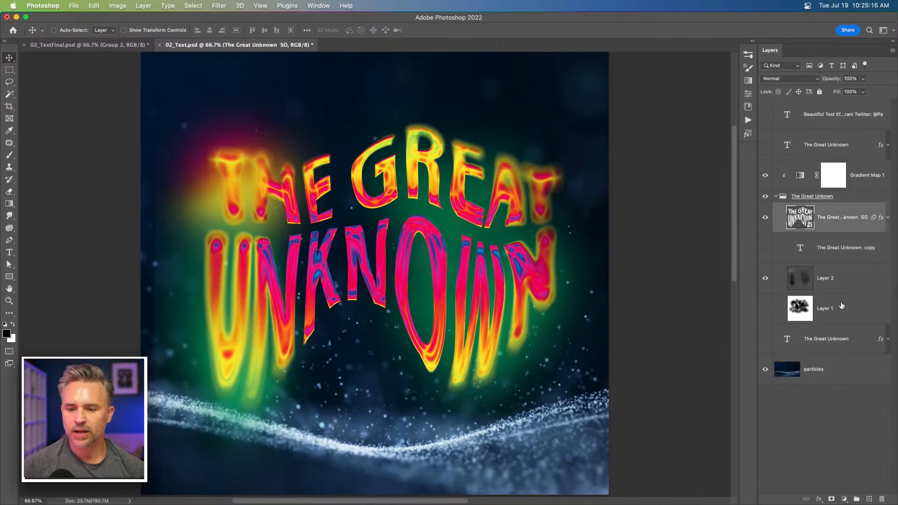
left_click(868, 499)
right_click(190, 117)
left_click(177, 99)
key("b")
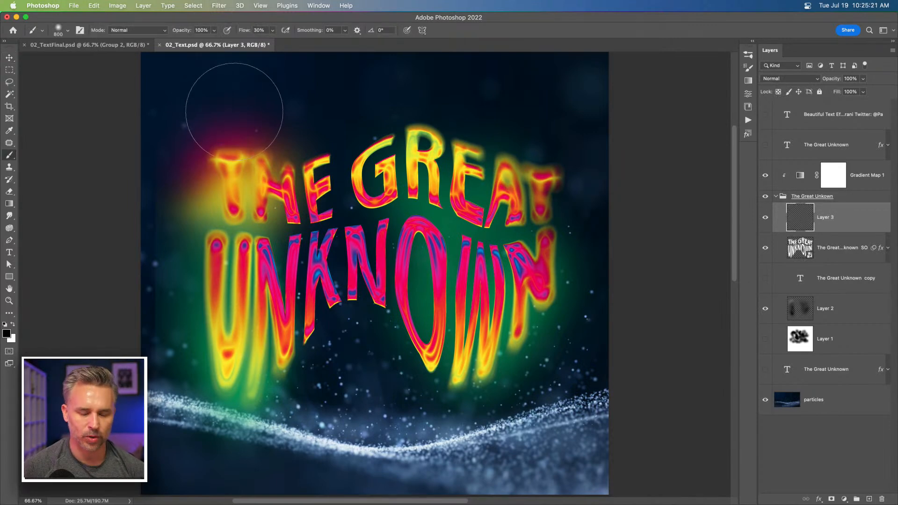
Browse the brush presets and choose the "hand1 1" brush from the custom brush set
right_click(236, 112)
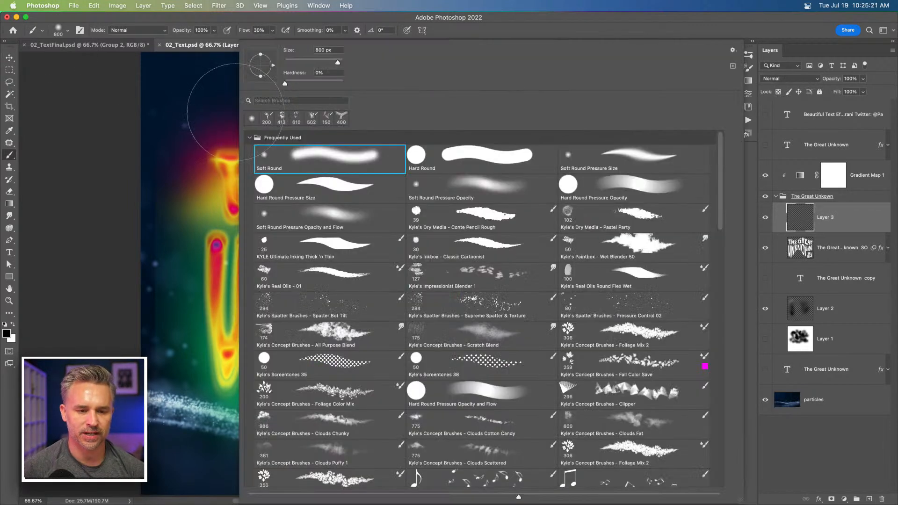
left_click(250, 138)
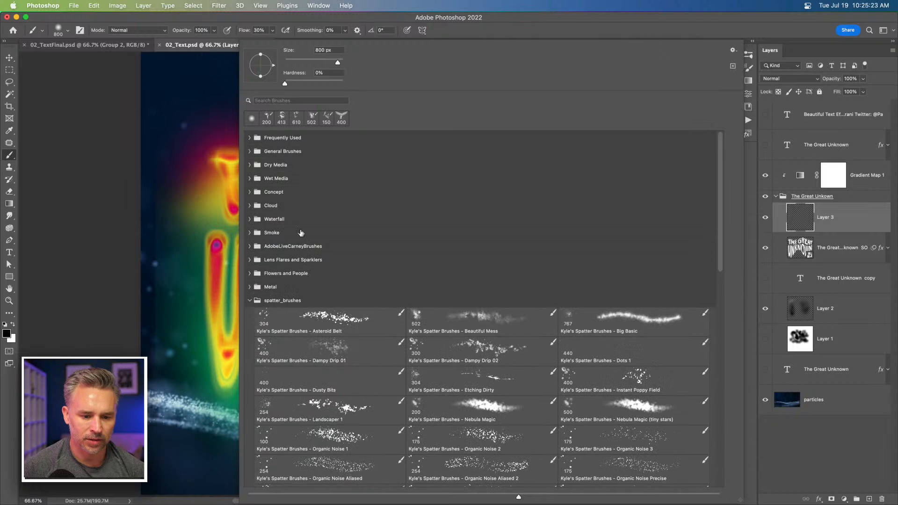
left_click(248, 300)
scroll(314, 358, "down", 1)
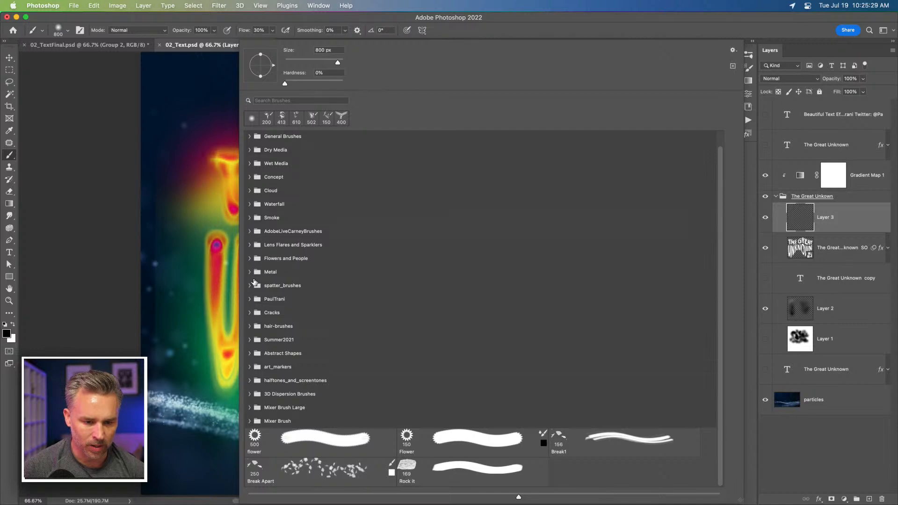
left_click(250, 301)
scroll(301, 355, "down", 5)
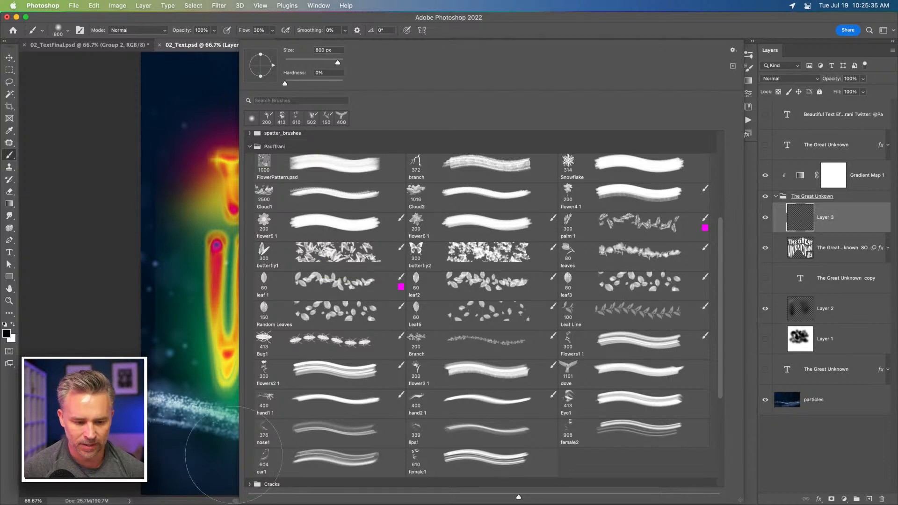
left_click(276, 405)
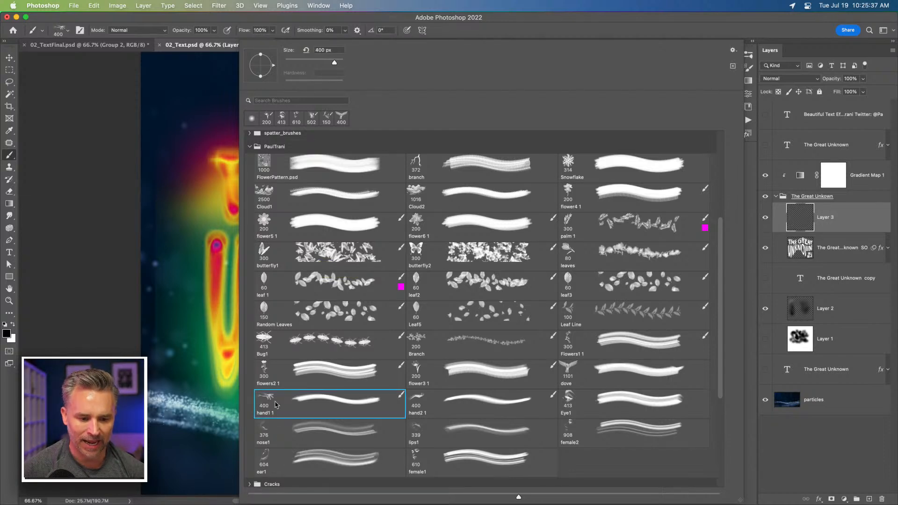
key("Return")
Enlarge the hand brush to 800 px, rotate it to 30°, and stamp one black hand above THE on the new layer
key("bracketright")
key("bracketright")
key("bracketright")
key("bracketright")
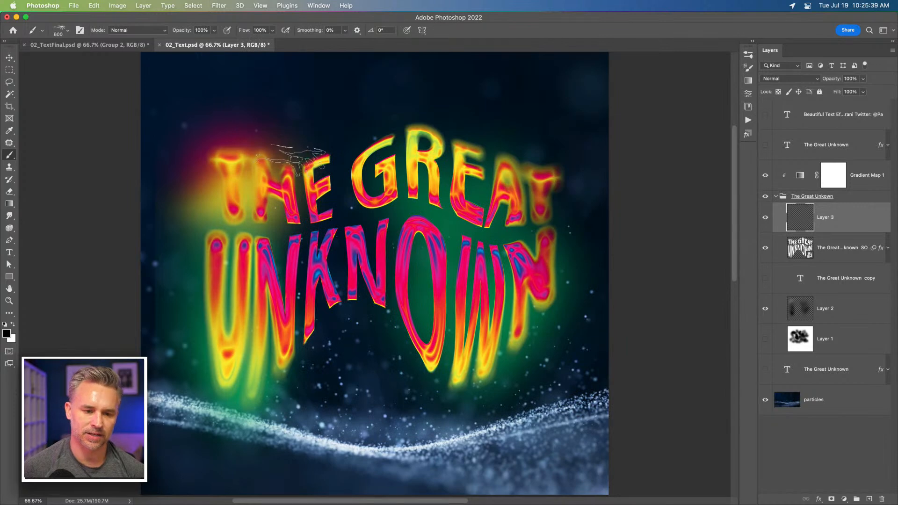
key("shift+Left")
key("shift+Left")
key("shift+Left")
key("shift+Right")
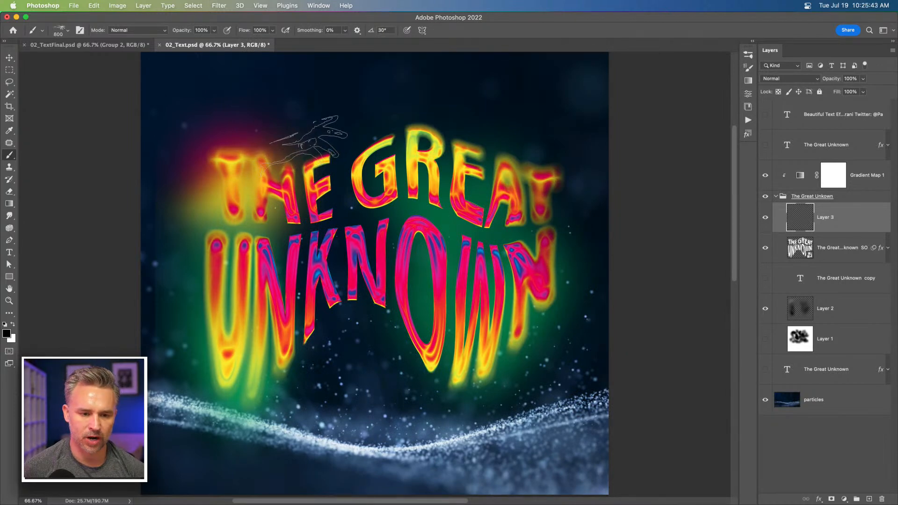
left_click(308, 139)
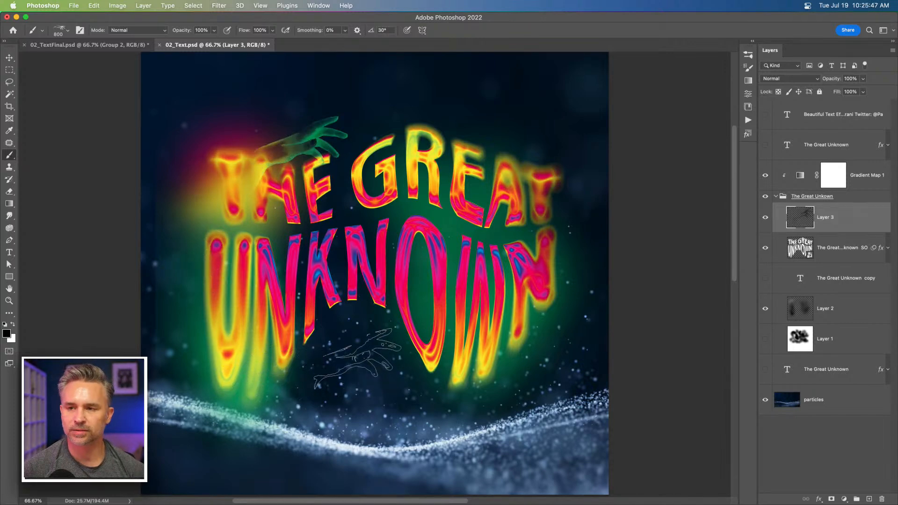
Switch to the Bug1 brush, shrink it, and stamp one black bug below the first N of UNKNOWN
right_click(359, 313)
left_click(405, 350)
key("Return")
key("bracketleft")
key("bracketleft")
key("bracketleft")
key("bracketleft")
key("bracketleft")
key("bracketleft")
left_click(287, 381)
Stamp a white bug beside the bottom of the W using a 150 px Bug1 brush rotated to 105°
key("bracketleft")
left_click(14, 324)
key("bracketright")
key("bracketright")
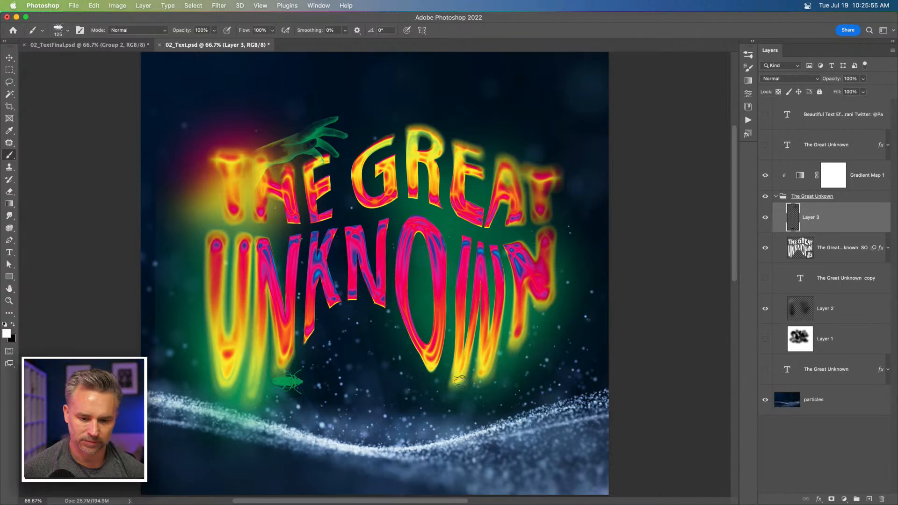
key("shift+Left")
key("shift+Left")
key("shift+Left")
key("shift+Left")
key("shift+Left")
key("shift+Left")
key("shift+Left")
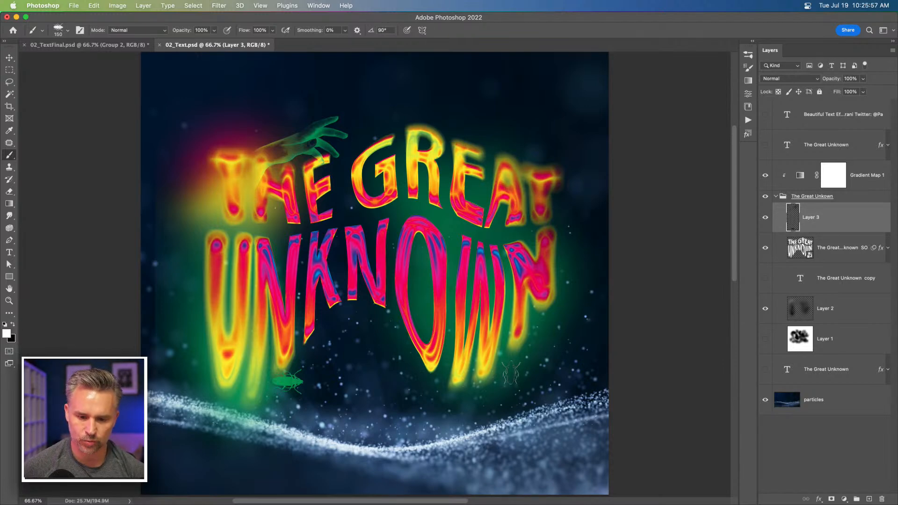
left_click(505, 359)
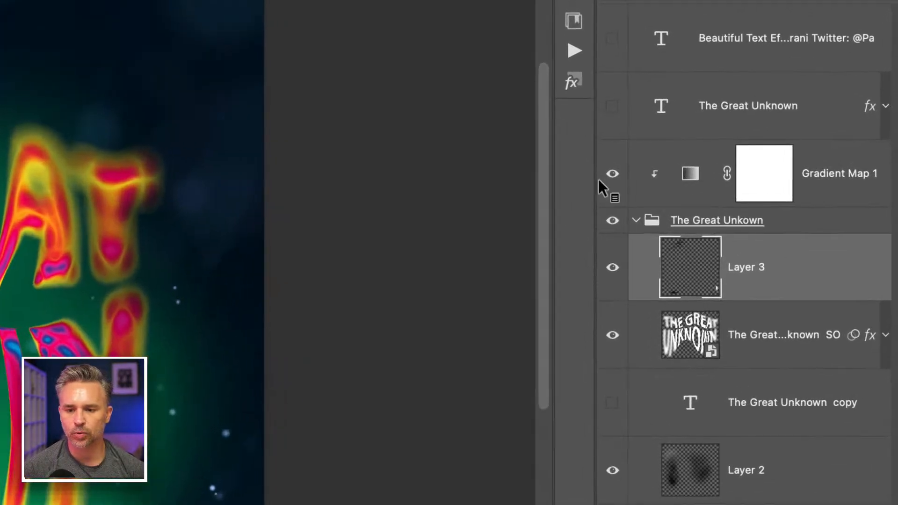
Toggle Gradient Map 1 off and on to compare, and reveal its properties and gradient presets
left_click(765, 176)
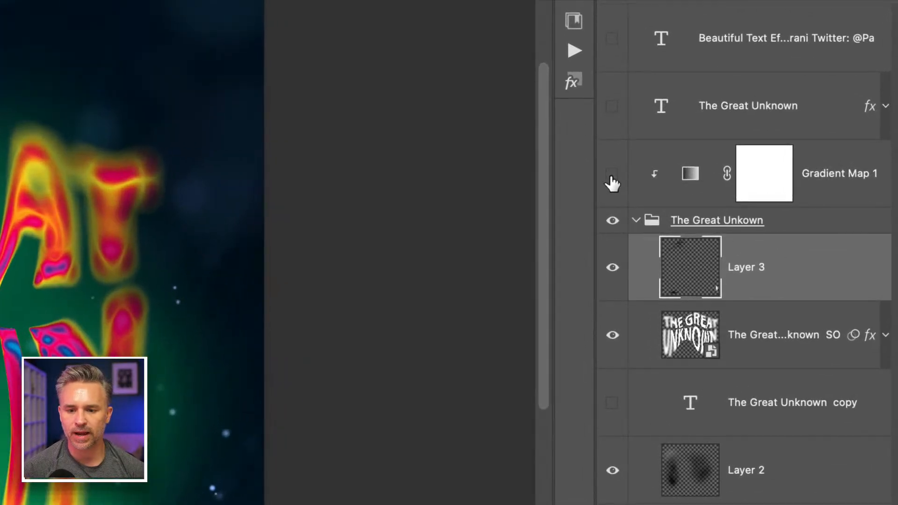
left_click(612, 176)
left_click(675, 175)
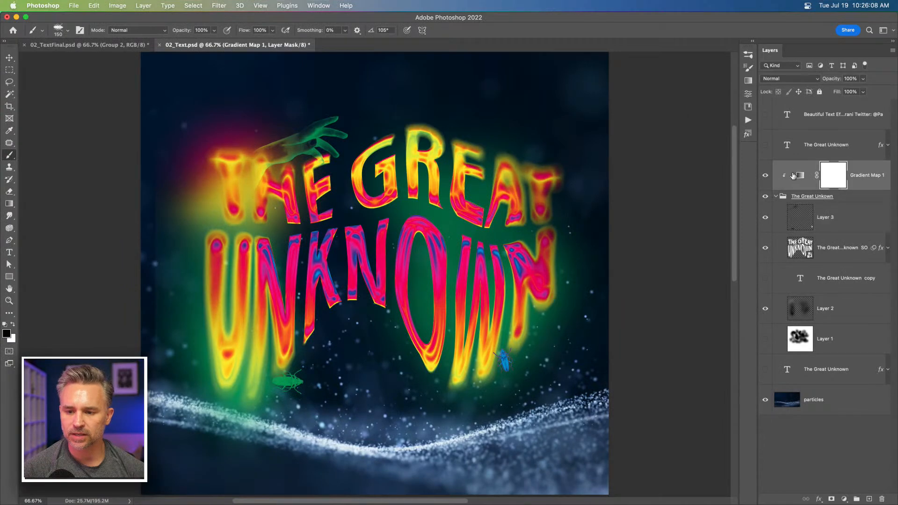
left_click(793, 176)
left_click(752, 41)
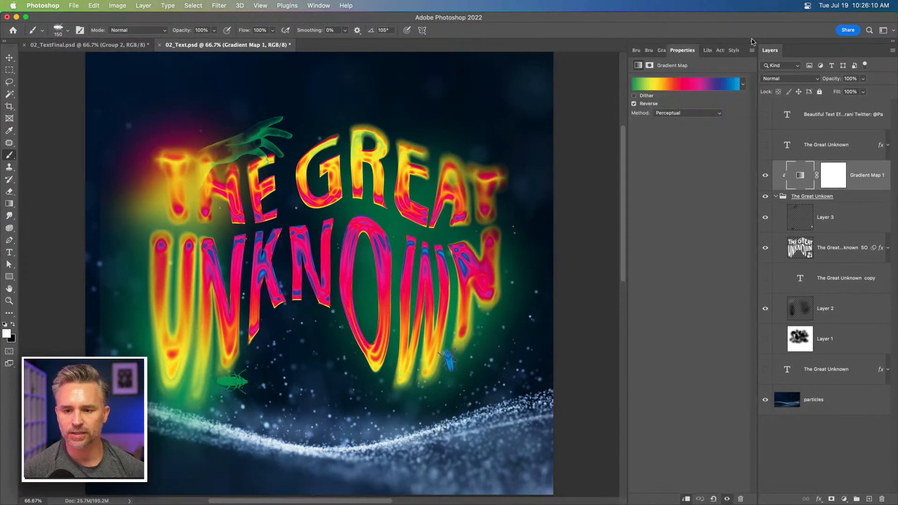
left_click(743, 86)
left_click(744, 85)
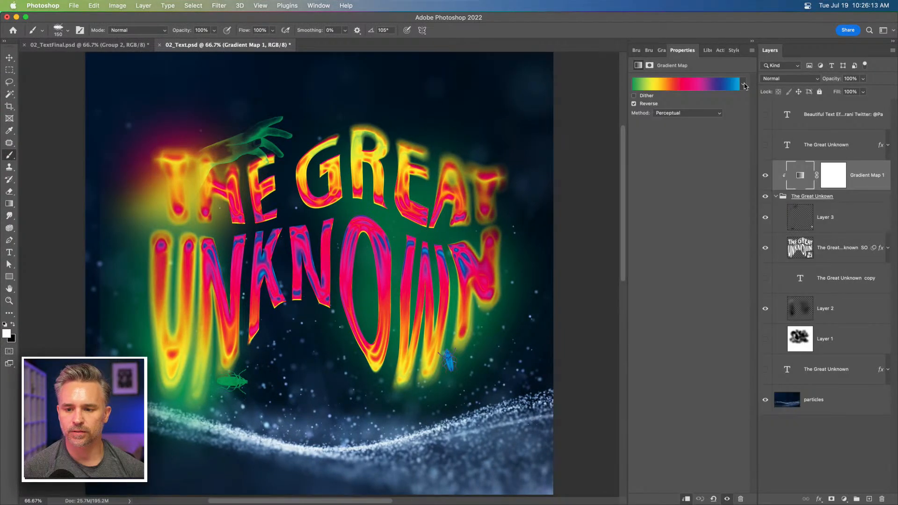
Move the particles layer into the heading's clipped group, directly beneath Layer 2
left_click(803, 403)
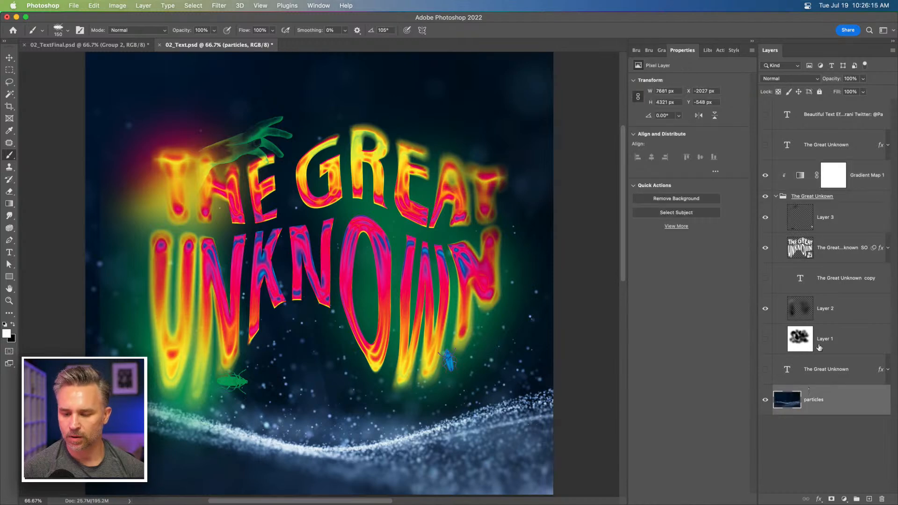
left_click_drag(813, 410, 828, 342)
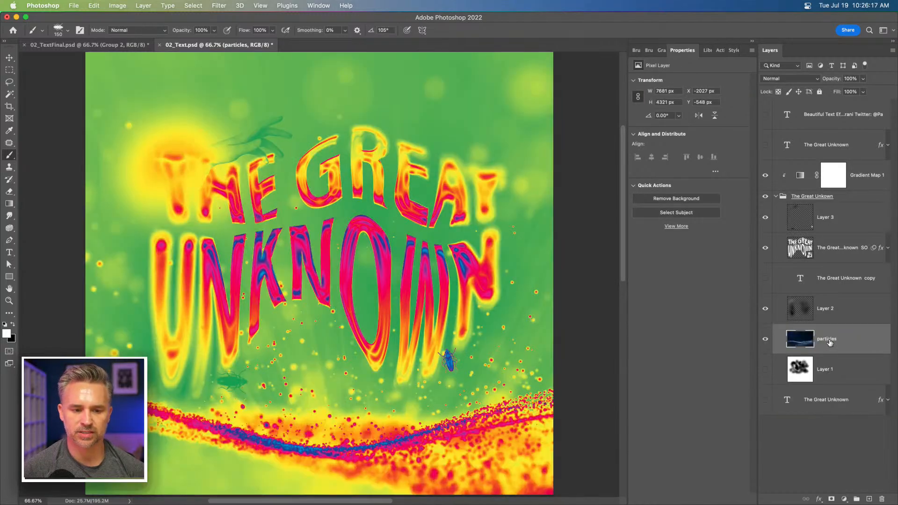
Try several gradient presets on Gradient Map 1, ending with the dark purple, hot pink and orange gradient
left_click(801, 178)
left_click(742, 85)
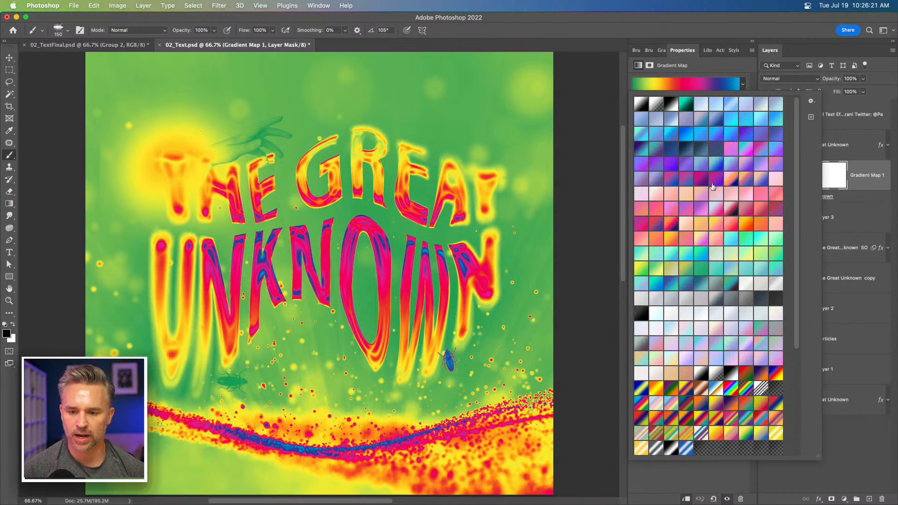
left_click(731, 389)
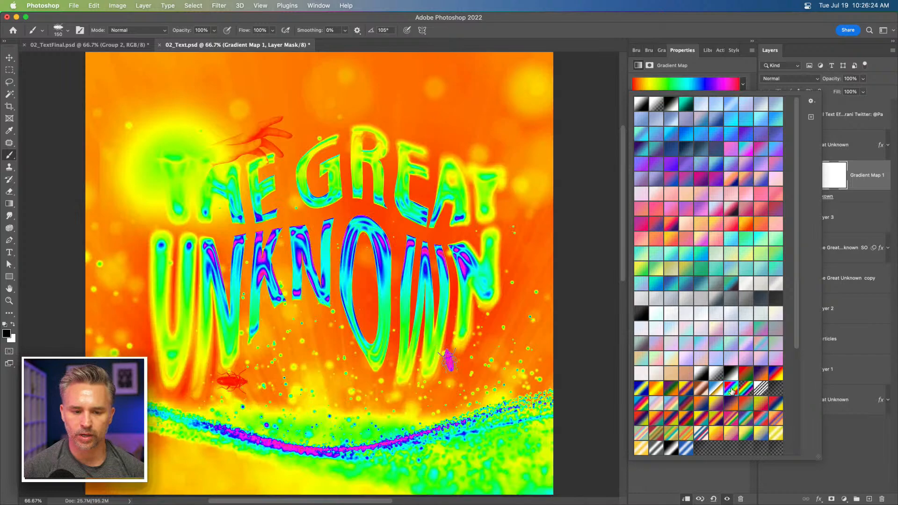
left_click(776, 374)
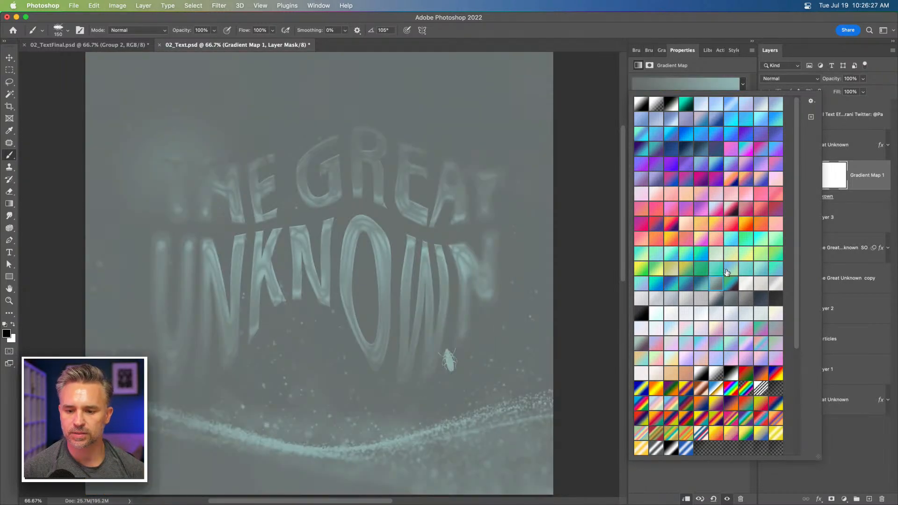
left_click(728, 269)
left_click(671, 225)
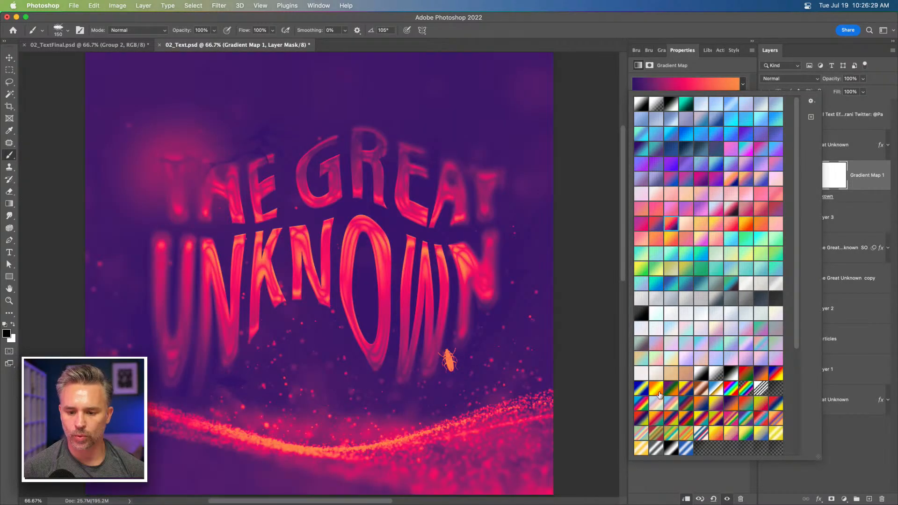
Move the particles layer out of the heading's clipped group to the very bottom of the layer stack
left_click(864, 249)
left_click(864, 249)
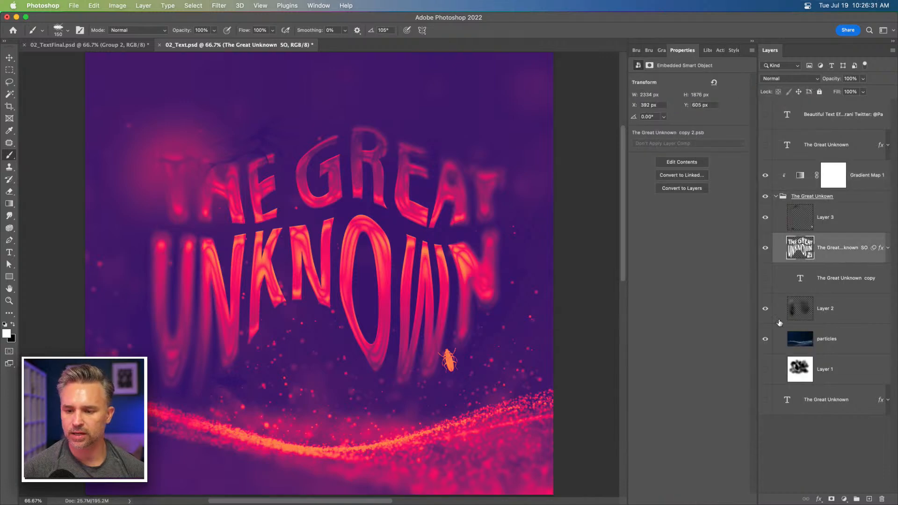
left_click(835, 338)
left_click_drag(835, 337, 801, 416)
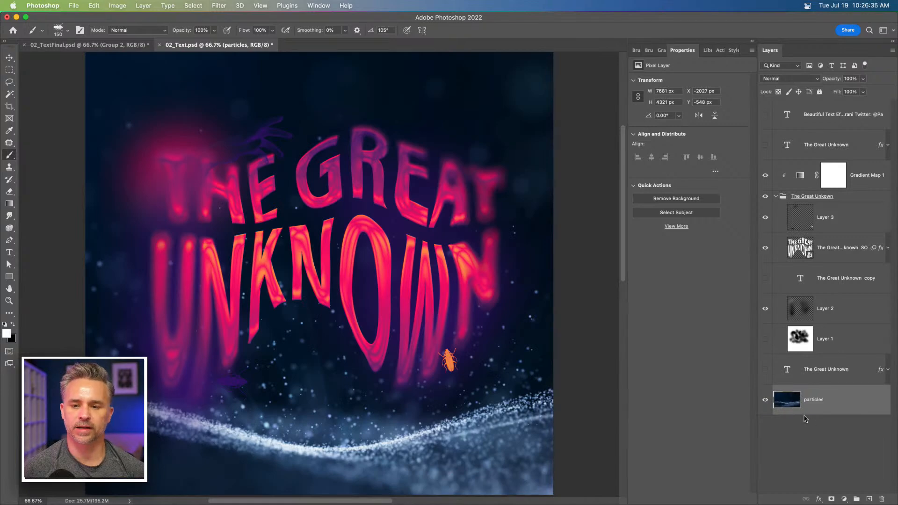
Switch to the 02_TextFinal.psd document and examine its finished warped-text artwork enlarged in full-screen view
left_click(88, 46)
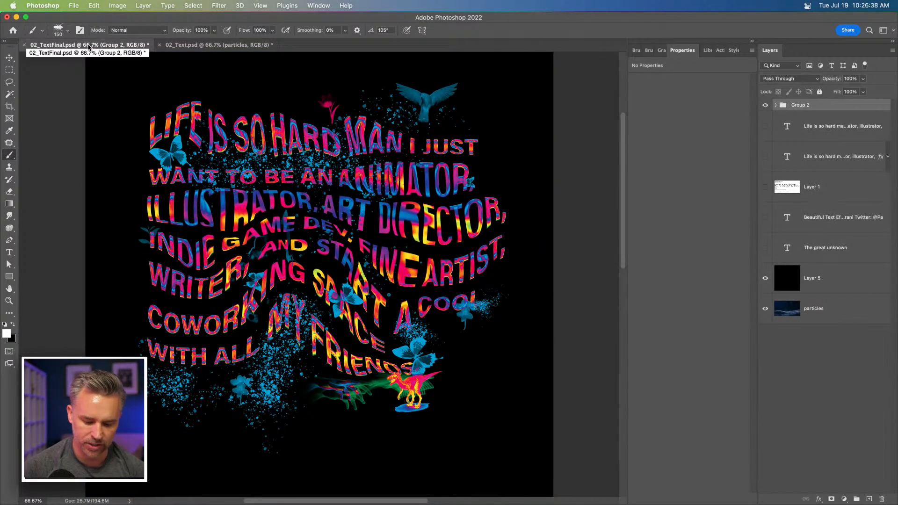
key("f")
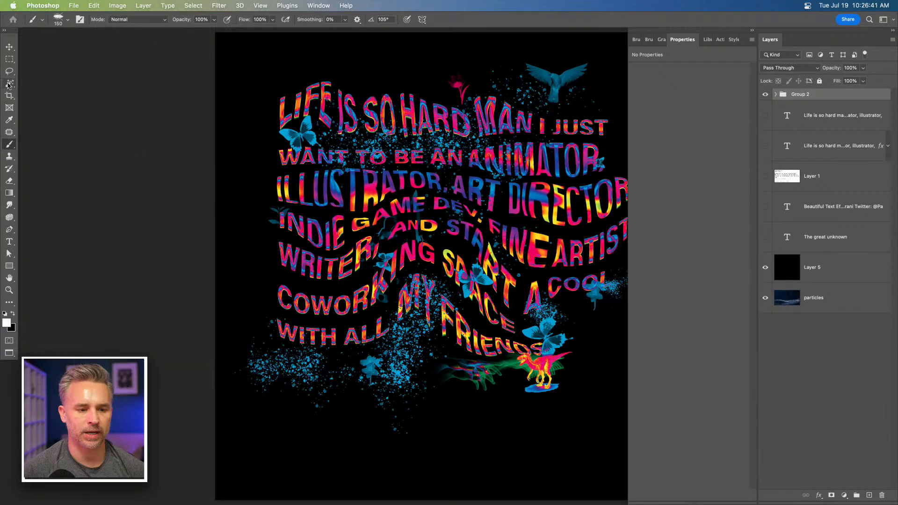
scroll(130, 108, "left", 3)
key("f")
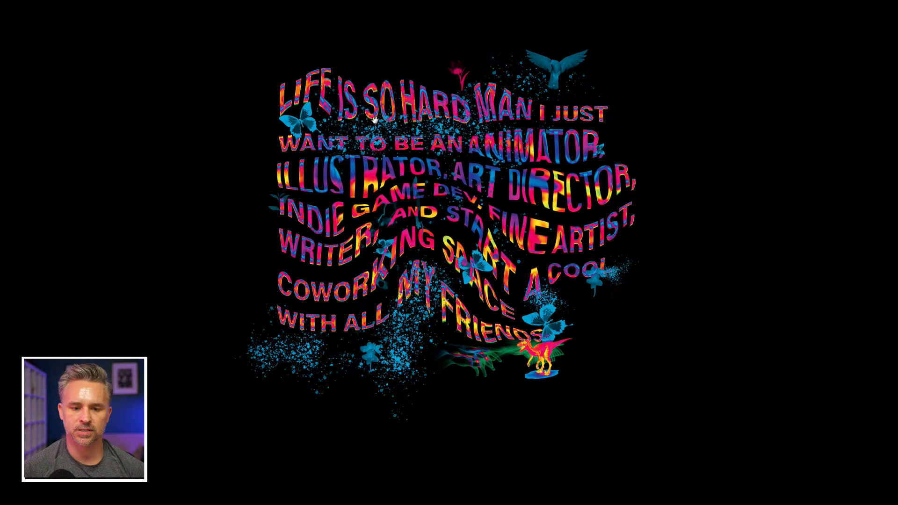
scroll(399, 137, "up", 3)
key("ctrl+plus")
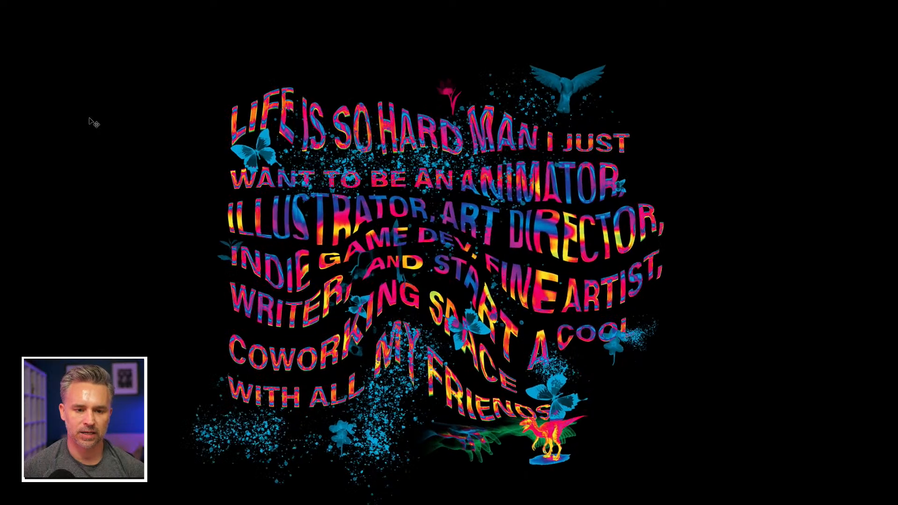
left_click_drag(86, 132, 100, 131)
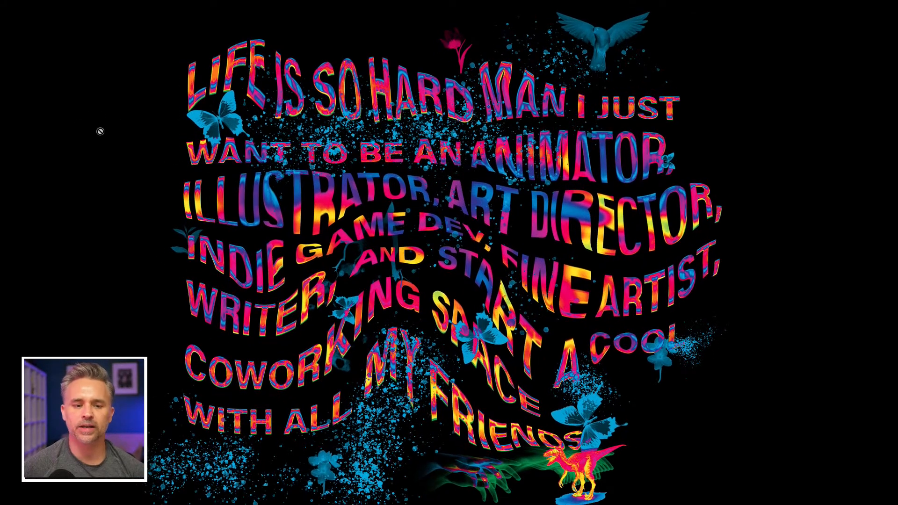